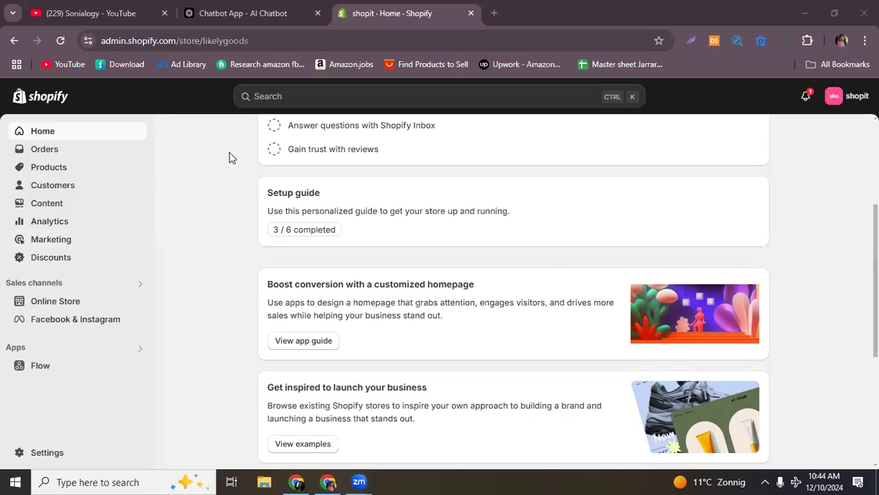
pyautogui.moveTo(400, 155)
pyautogui.mouseDown()
pyautogui.moveTo(355, 153)
pyautogui.moveTo(362, 187)
pyautogui.moveTo(350, 192)
pyautogui.moveTo(418, 186)
pyautogui.moveTo(428, 172)
pyautogui.moveTo(443, 174)
pyautogui.moveTo(438, 171)
pyautogui.moveTo(447, 199)
pyautogui.moveTo(446, 175)
pyautogui.moveTo(467, 180)
pyautogui.moveTo(445, 192)
pyautogui.mouseUp()
pyautogui.moveTo(521, 276)
pyautogui.mouseDown()
pyautogui.moveTo(522, 296)
pyautogui.moveTo(529, 271)
pyautogui.moveTo(542, 265)
pyautogui.moveTo(564, 289)
pyautogui.moveTo(576, 274)
pyautogui.moveTo(569, 294)
pyautogui.moveTo(590, 288)
pyautogui.mouseUp()
pyautogui.moveTo(576, 246)
pyautogui.mouseDown()
pyautogui.moveTo(587, 253)
pyautogui.moveTo(578, 272)
pyautogui.moveTo(607, 247)
pyautogui.moveTo(614, 260)
pyautogui.moveTo(637, 255)
pyautogui.mouseUp()
pyautogui.moveTo(192, 323)
pyautogui.mouseDown()
pyautogui.moveTo(225, 295)
pyautogui.moveTo(233, 323)
pyautogui.moveTo(276, 304)
pyautogui.moveTo(268, 323)
pyautogui.moveTo(284, 307)
pyautogui.moveTo(299, 316)
pyautogui.moveTo(312, 310)
pyautogui.moveTo(312, 287)
pyautogui.moveTo(316, 323)
pyautogui.moveTo(338, 296)
pyautogui.moveTo(324, 311)
pyautogui.moveTo(356, 296)
pyautogui.moveTo(376, 320)
pyautogui.mouseUp()
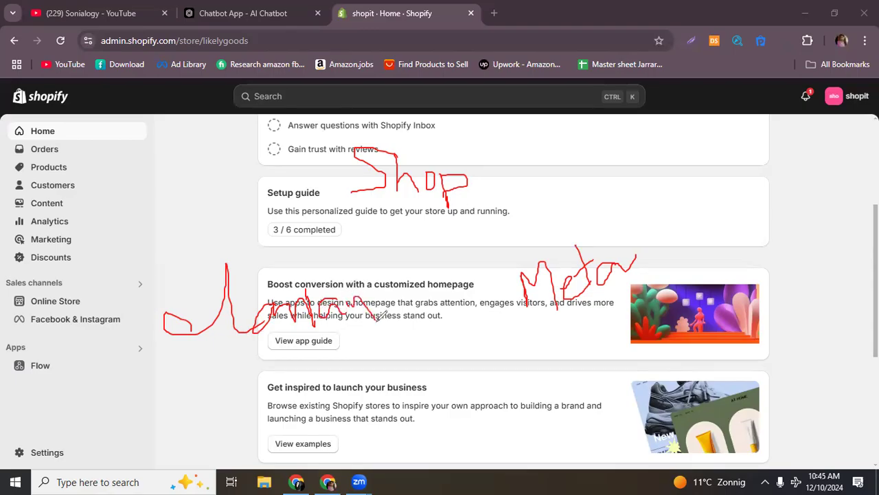
pyautogui.moveTo(434, 140)
pyautogui.mouseDown()
pyautogui.moveTo(320, 133)
pyautogui.moveTo(428, 204)
pyautogui.moveTo(428, 134)
pyautogui.moveTo(362, 164)
pyautogui.moveTo(461, 136)
pyautogui.mouseUp()
pyautogui.moveTo(364, 163)
pyautogui.mouseDown()
pyautogui.moveTo(440, 173)
pyautogui.moveTo(479, 154)
pyautogui.mouseUp()
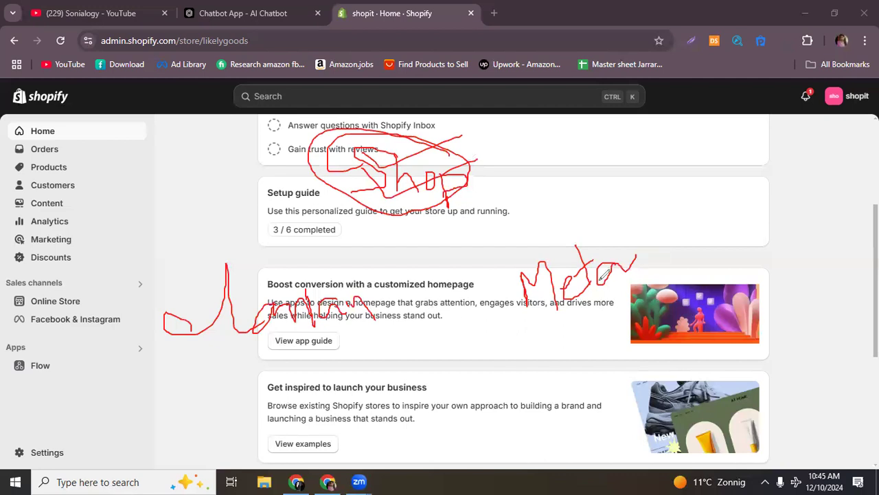
pyautogui.moveTo(318, 258)
pyautogui.mouseDown()
pyautogui.moveTo(162, 322)
pyautogui.moveTo(369, 263)
pyautogui.moveTo(192, 284)
pyautogui.moveTo(278, 274)
pyautogui.moveTo(209, 263)
pyautogui.mouseUp()
pyautogui.moveTo(548, 286)
pyautogui.mouseDown()
pyautogui.moveTo(590, 231)
pyautogui.moveTo(533, 297)
pyautogui.moveTo(555, 259)
pyautogui.mouseUp()
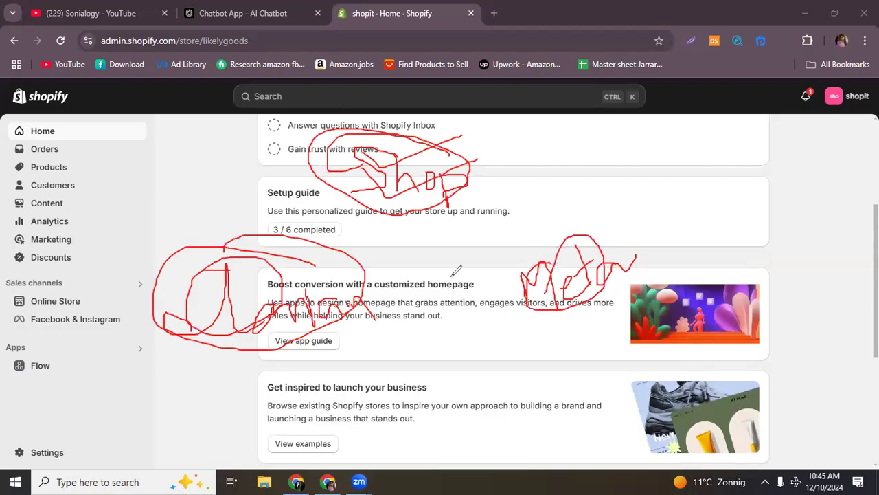
pyautogui.moveTo(461, 147); pyautogui.dragTo(520, 124)
pyautogui.moveTo(141, 290); pyautogui.dragTo(226, 253)
pyautogui.moveTo(166, 316)
pyautogui.mouseDown()
pyautogui.moveTo(212, 332)
pyautogui.moveTo(228, 315)
pyautogui.mouseUp()
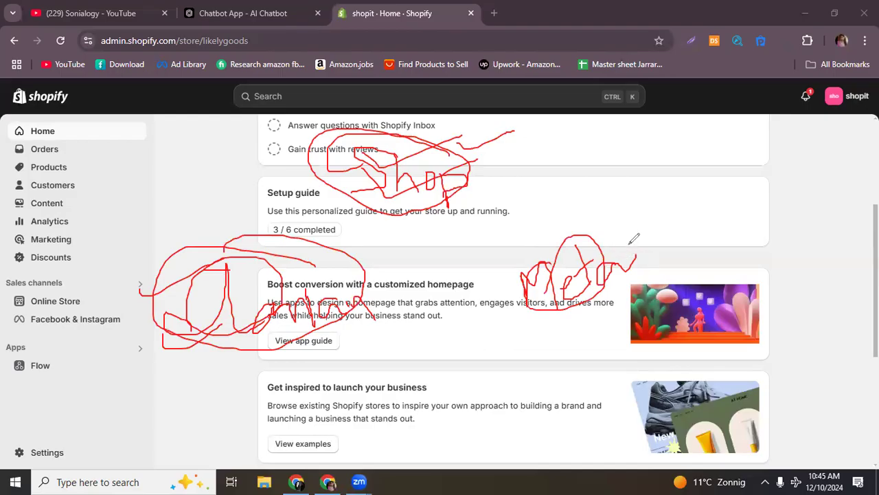
pyautogui.moveTo(420, 176)
pyautogui.mouseDown()
pyautogui.moveTo(337, 281)
pyautogui.moveTo(497, 283)
pyautogui.moveTo(488, 300)
pyautogui.mouseUp()
pyautogui.moveTo(452, 186); pyautogui.dragTo(552, 291)
pyautogui.moveTo(562, 302); pyautogui.dragTo(488, 301)
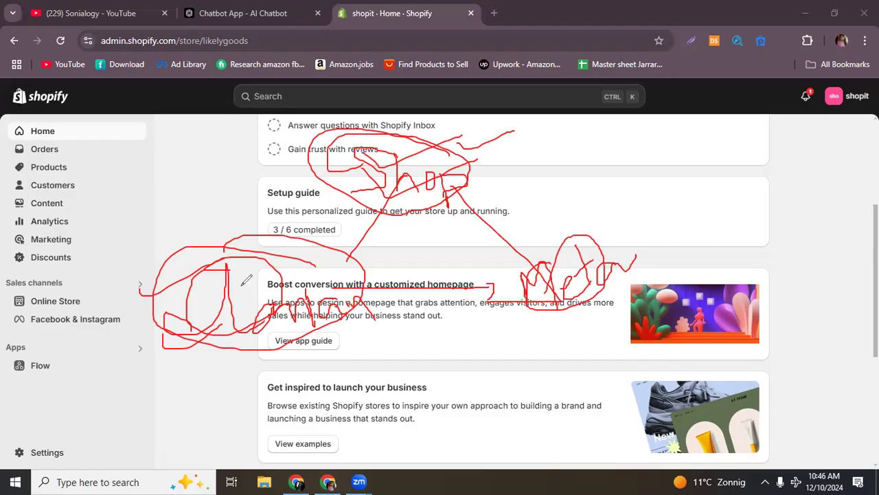
pyautogui.moveTo(380, 183)
pyautogui.mouseDown()
pyautogui.moveTo(322, 279)
pyautogui.moveTo(368, 183)
pyautogui.moveTo(323, 294)
pyautogui.mouseUp()
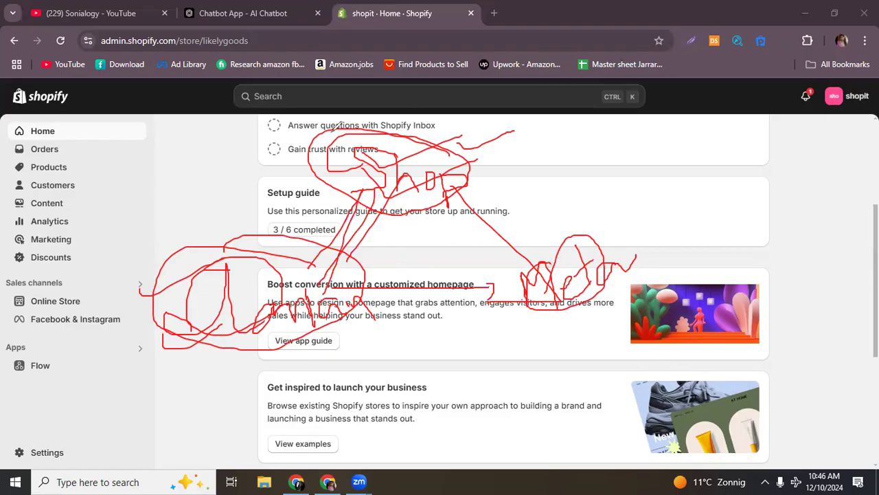
pyautogui.click(55, 441)
pyautogui.moveTo(252, 242)
pyautogui.mouseDown()
pyautogui.moveTo(243, 326)
pyautogui.moveTo(181, 406)
pyautogui.moveTo(333, 298)
pyautogui.moveTo(349, 272)
pyautogui.moveTo(355, 198)
pyautogui.moveTo(392, 165)
pyautogui.moveTo(432, 148)
pyautogui.moveTo(469, 157)
pyautogui.moveTo(550, 288)
pyautogui.moveTo(478, 280)
pyautogui.moveTo(596, 240)
pyautogui.moveTo(537, 294)
pyautogui.moveTo(337, 306)
pyautogui.moveTo(308, 295)
pyautogui.mouseUp()
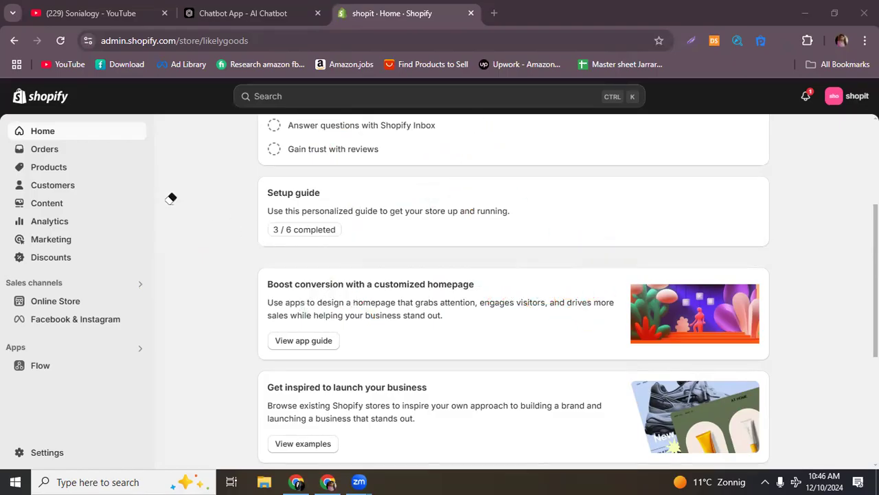
# - Open the domain settings of the store and start buying a new domain
pyautogui.click(43, 454)
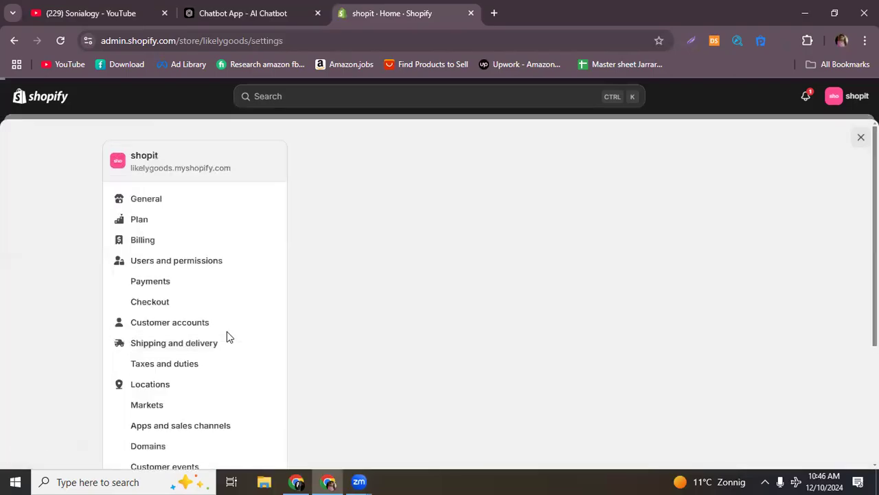
pyautogui.click(123, 203)
pyautogui.scroll(-1, 207, 377)
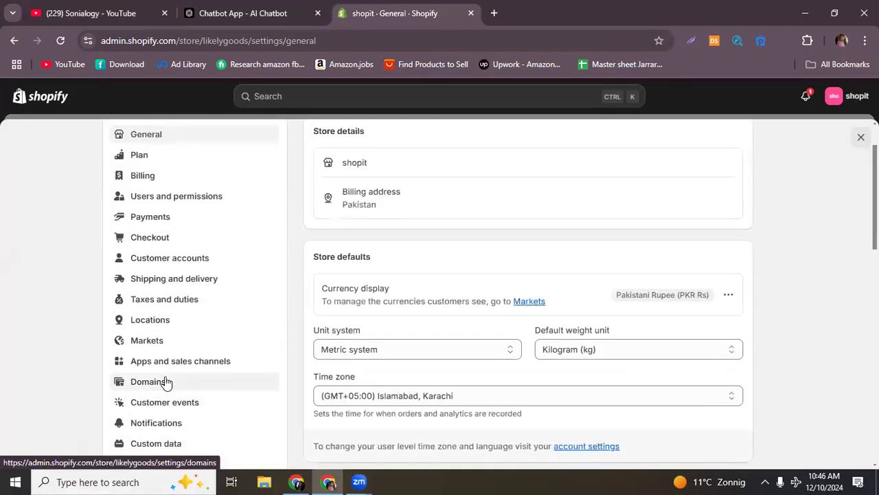
pyautogui.click(160, 389)
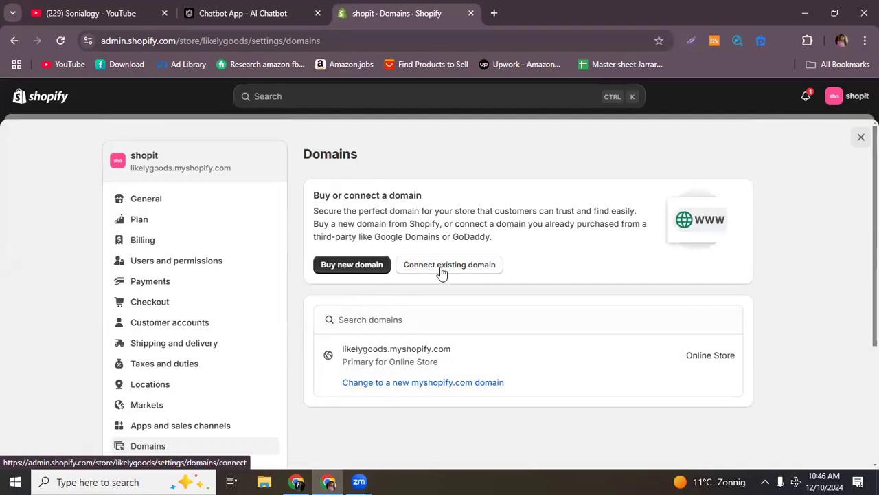
pyautogui.click(344, 266)
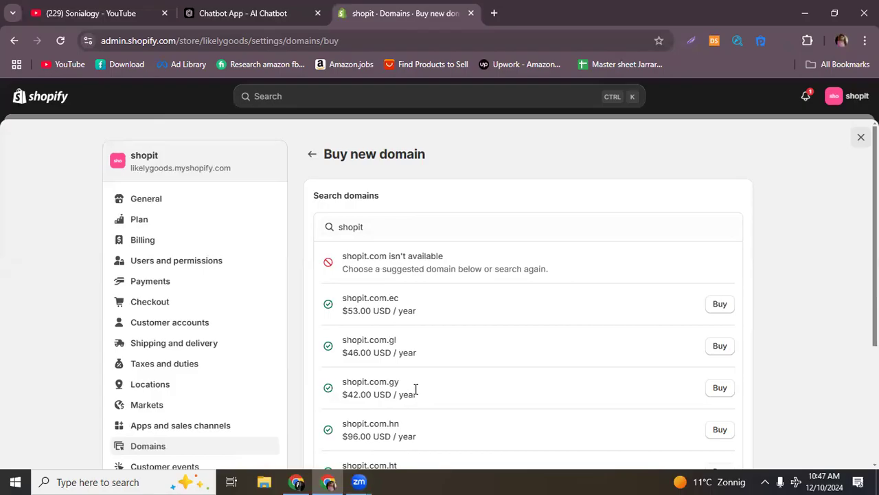
# - Replace the domain search term with likylygood to look for available domains
pyautogui.scroll(-1, 416, 390)
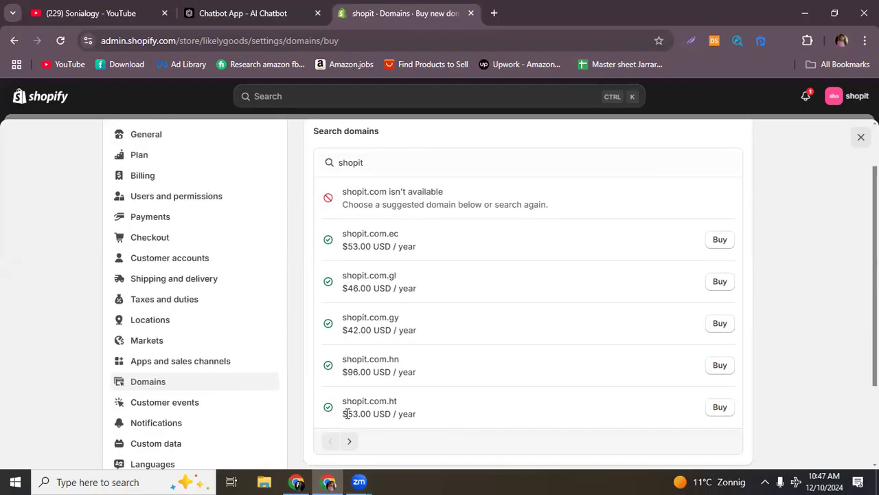
pyautogui.moveTo(346, 414); pyautogui.dragTo(416, 416)
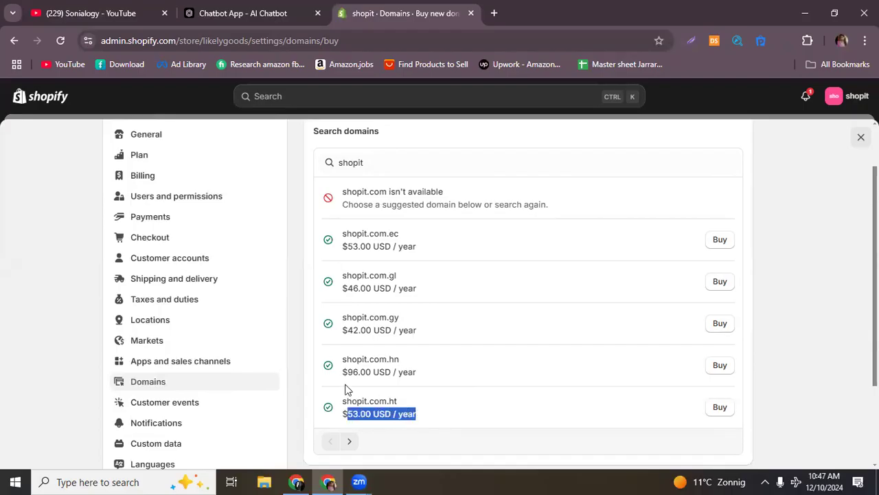
pyautogui.moveTo(348, 235); pyautogui.dragTo(371, 241)
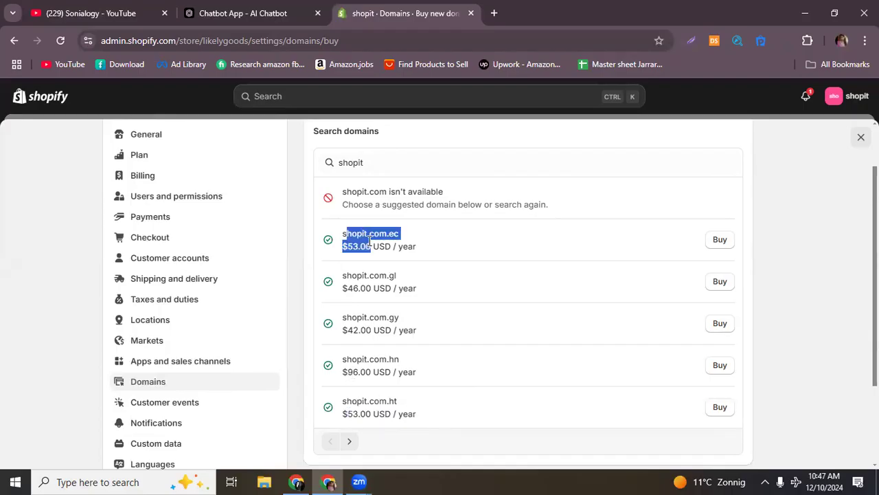
pyautogui.click(374, 164)
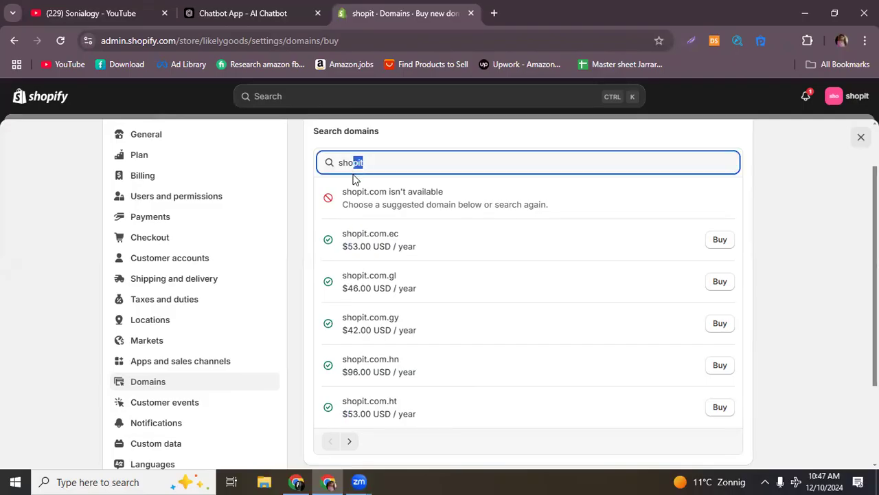
pyautogui.press('BackSpace')
pyautogui.press('BackSpace')
pyautogui.press('BackSpace')
pyautogui.press('BackSpace')
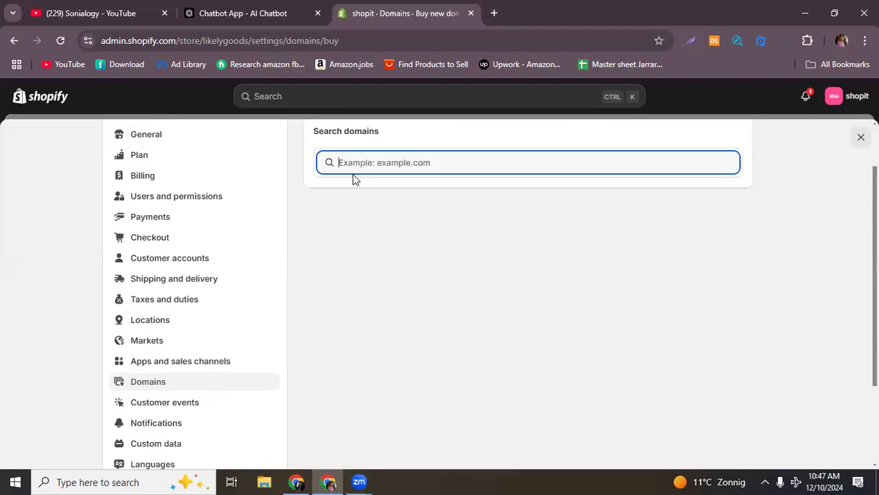
pyautogui.write('liky')
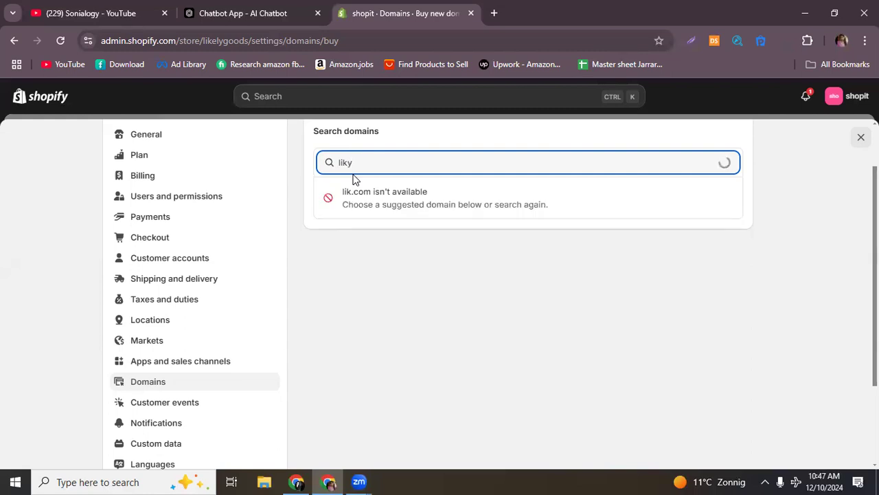
pyautogui.write('lygood')
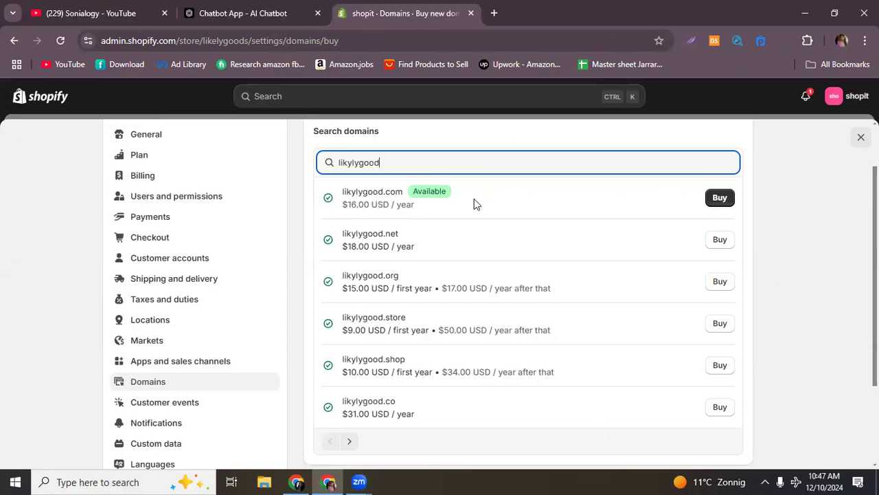
# - Compare the extensions and yearly prices offered for the likylygood domain
pyautogui.click(386, 233)
pyautogui.doubleClick(386, 233)
pyautogui.doubleClick(390, 275)
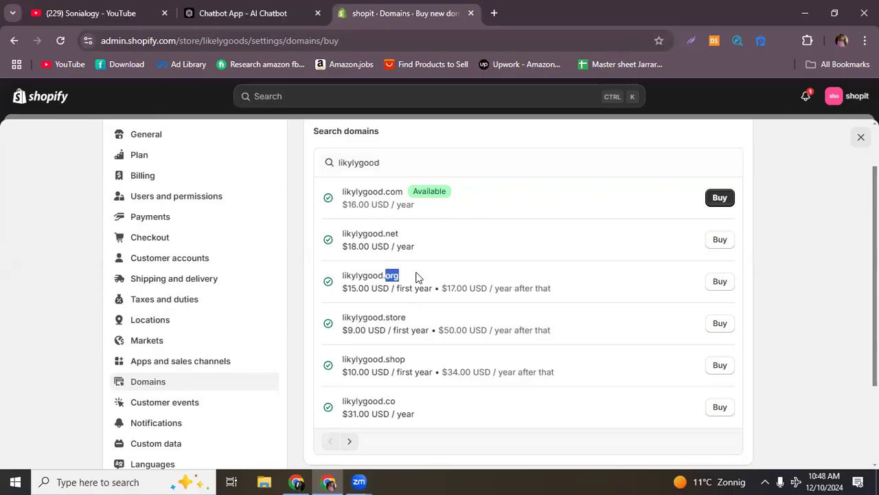
pyautogui.moveTo(383, 318); pyautogui.dragTo(406, 319)
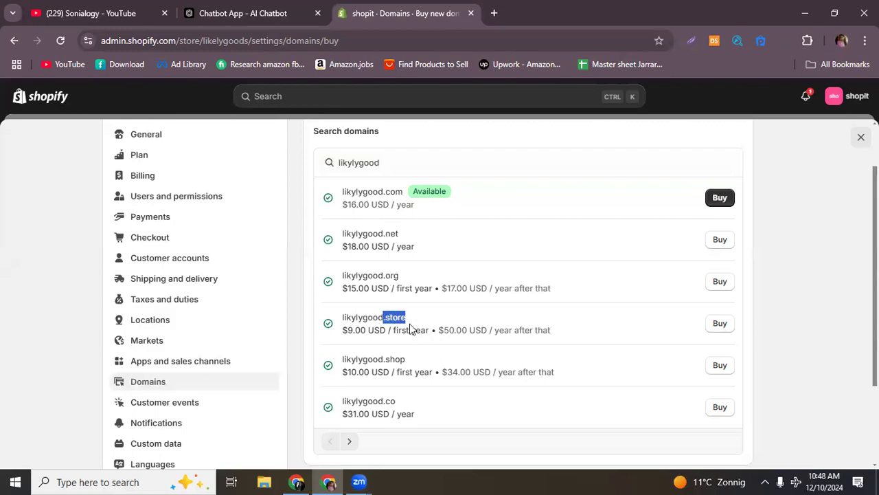
pyautogui.moveTo(385, 359); pyautogui.dragTo(452, 371)
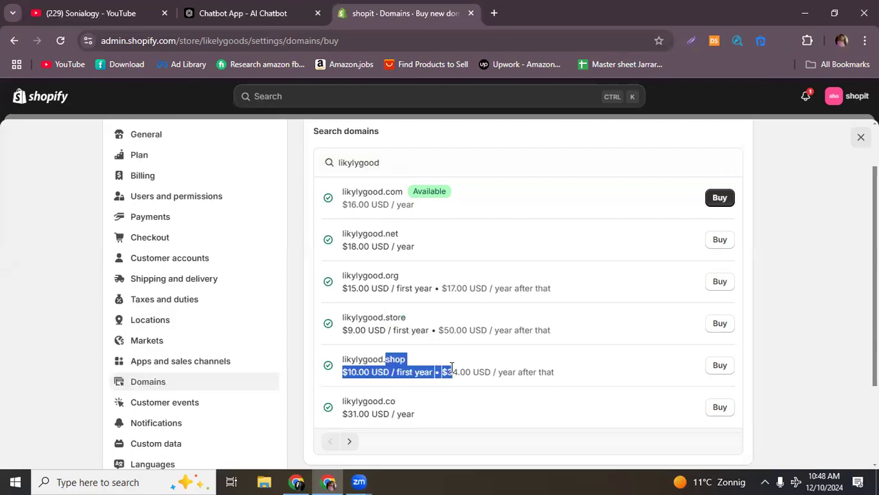
pyautogui.scroll(1, 467, 316)
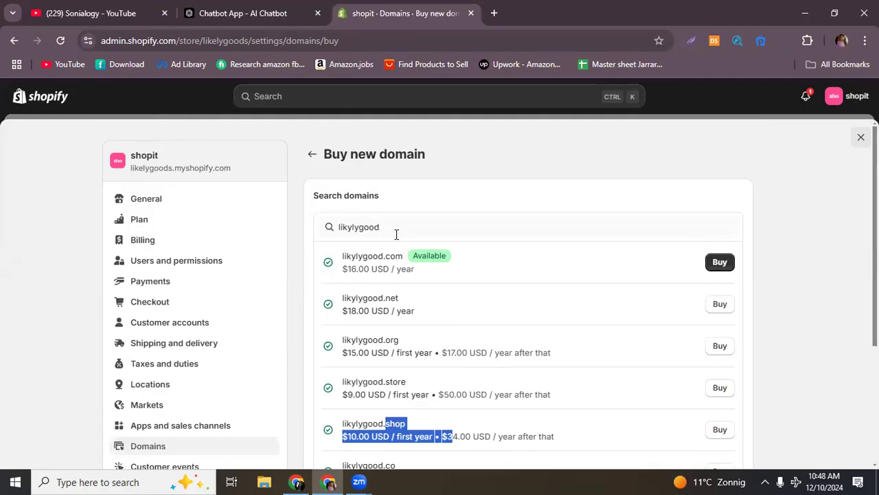
pyautogui.moveTo(396, 234); pyautogui.dragTo(327, 237)
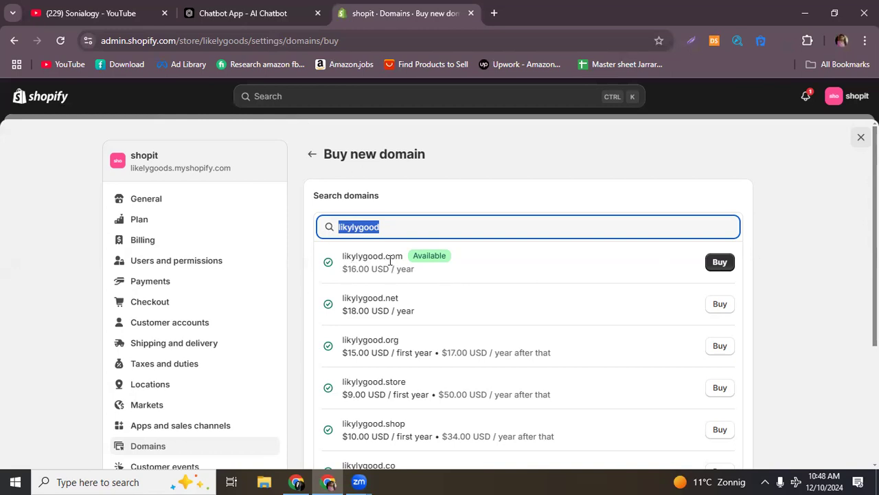
# - Choose likylygood.com for purchase and review its auto-renewal and contact information form
pyautogui.click(720, 263)
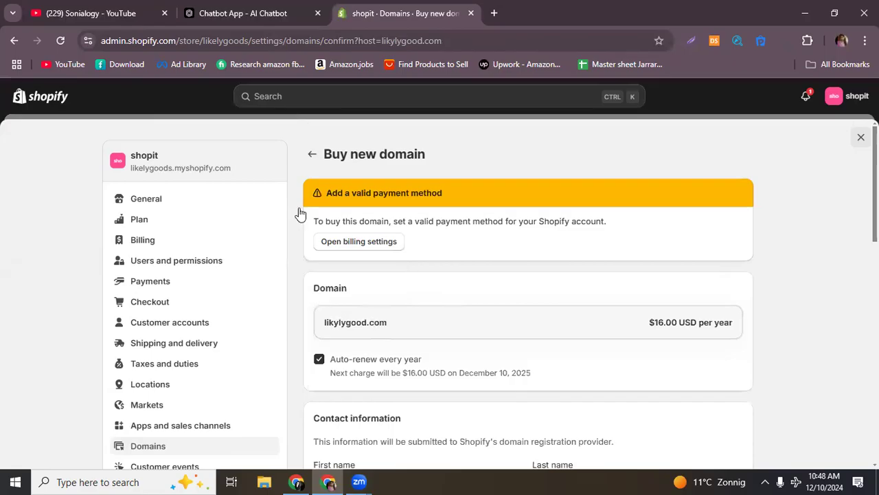
pyautogui.scroll(-3, 307, 402)
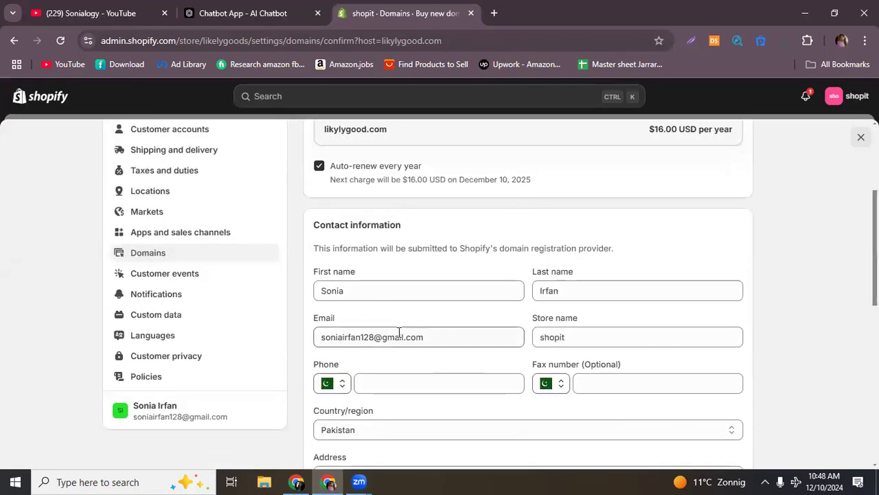
pyautogui.scroll(-2, 397, 334)
pyautogui.scroll(5, 395, 337)
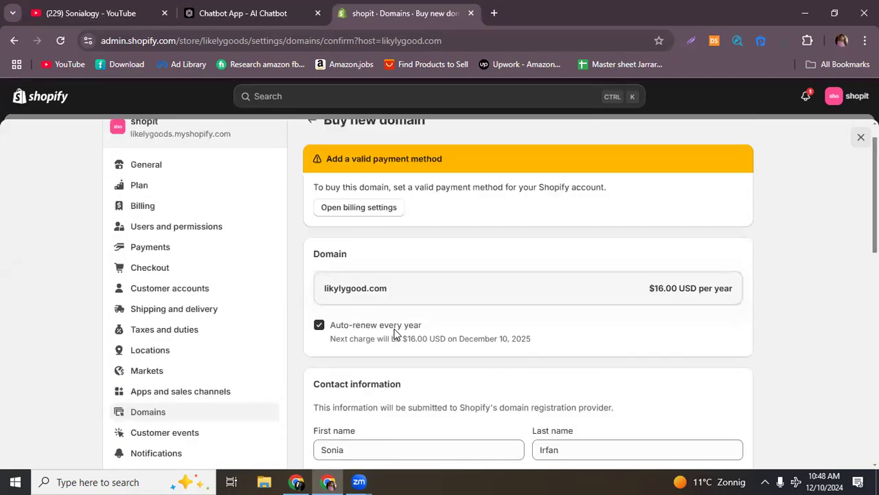
# - Open the billing settings from the domain purchase and review the credit card and billing address fields for adding a payment method
pyautogui.click(353, 244)
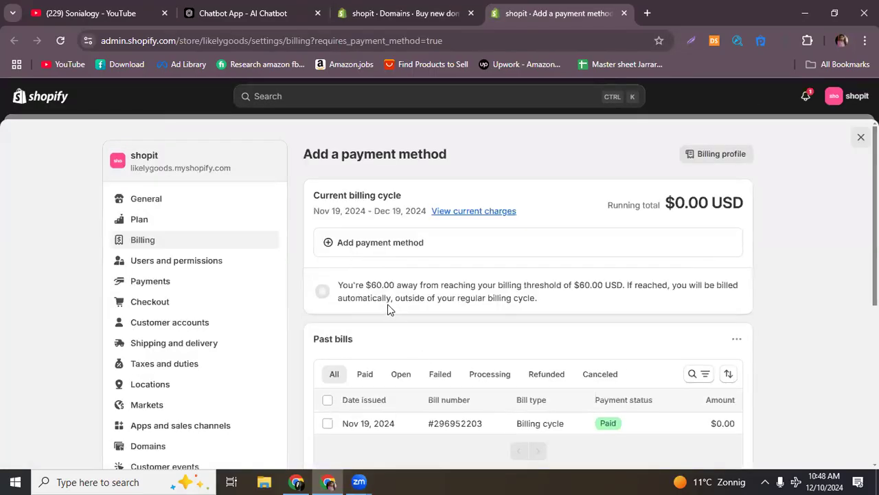
pyautogui.scroll(-1, 368, 235)
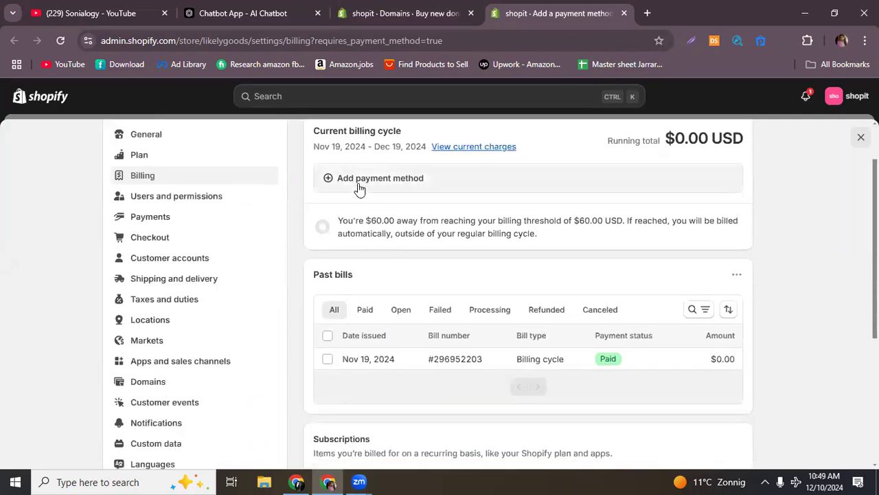
pyautogui.click(358, 180)
pyautogui.scroll(-2, 389, 323)
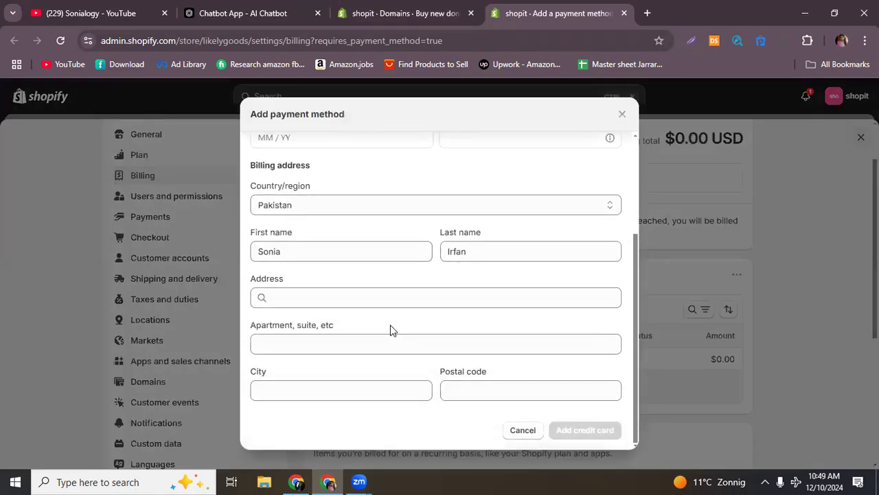
pyautogui.scroll(3, 381, 332)
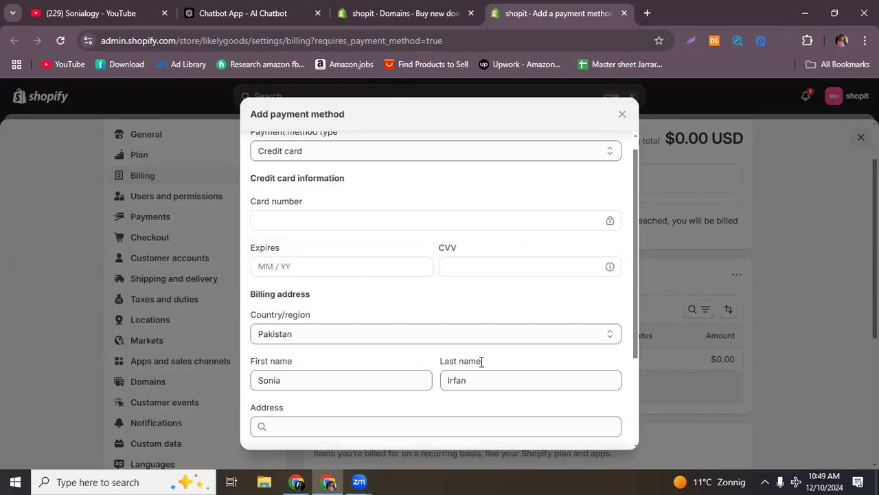
pyautogui.scroll(-2, 622, 426)
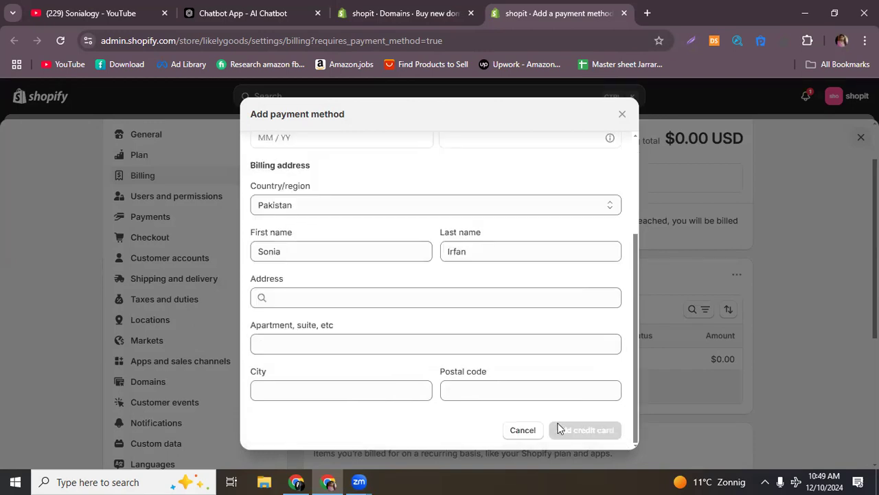
# - Return to the likylygood.com purchase page and examine its contact information, WHOIS privacy and purchase summary sections
pyautogui.click(406, 13)
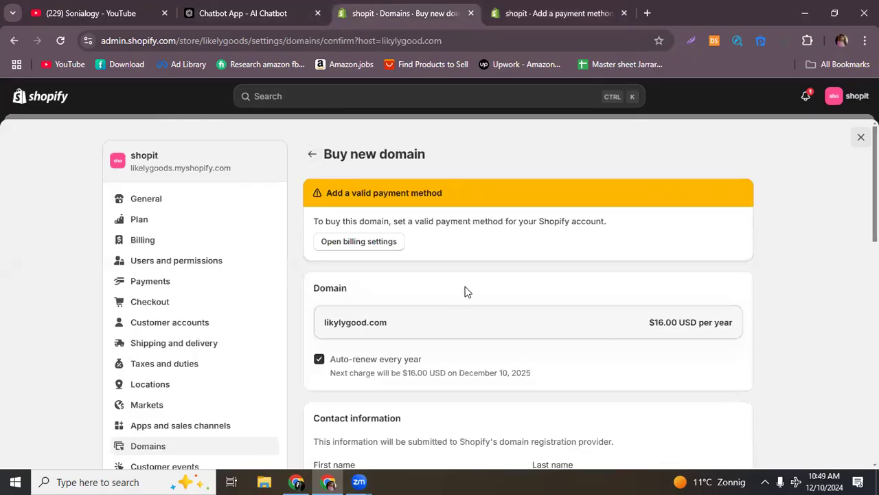
pyautogui.scroll(-10, 415, 302)
pyautogui.scroll(3, 414, 287)
pyautogui.scroll(-3, 412, 286)
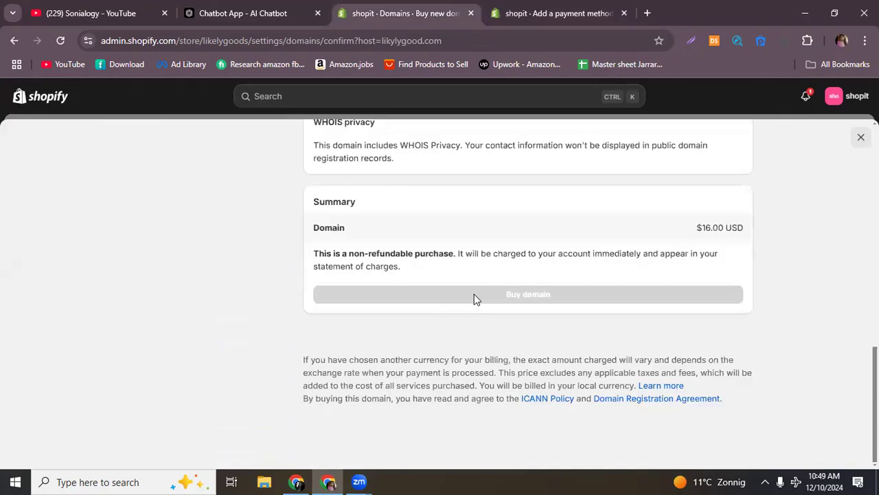
pyautogui.scroll(2, 447, 302)
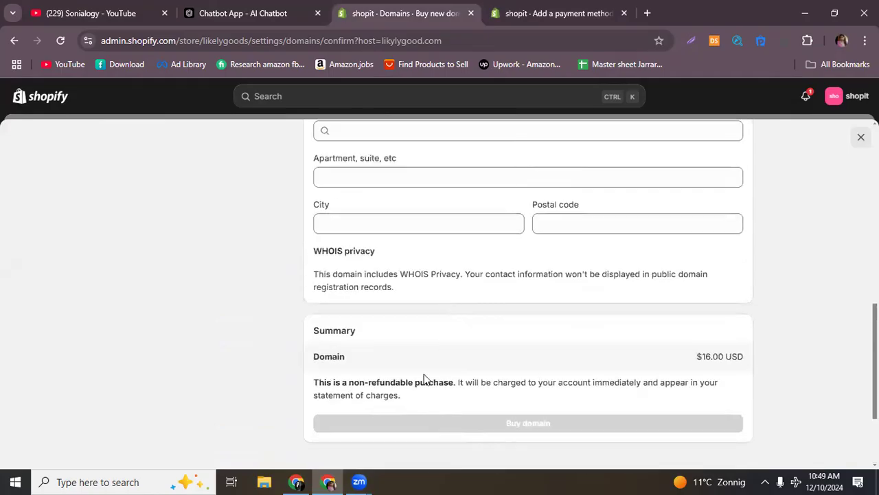
pyautogui.scroll(2, 392, 296)
pyautogui.scroll(-2, 385, 295)
pyautogui.scroll(4, 387, 309)
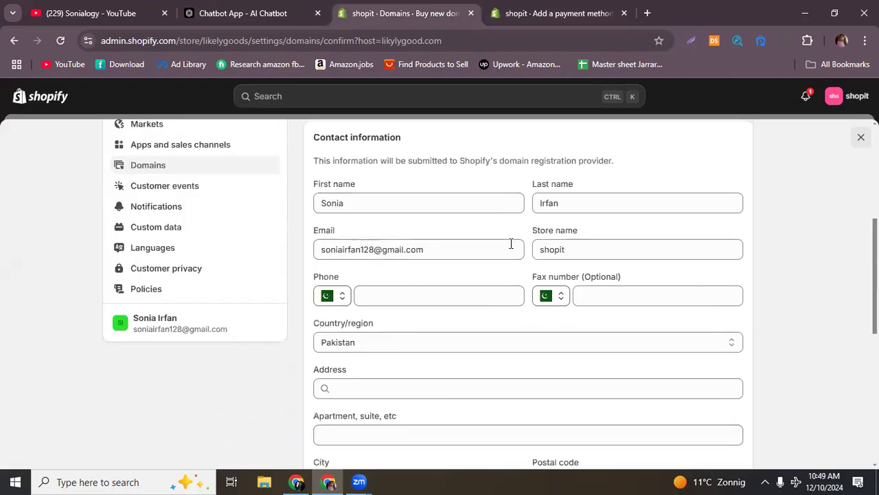
# - Review the likylygood.com purchase summary and auto-renewal, and revisit the credit card and billing address fields in the billing settings
pyautogui.scroll(-7, 511, 275)
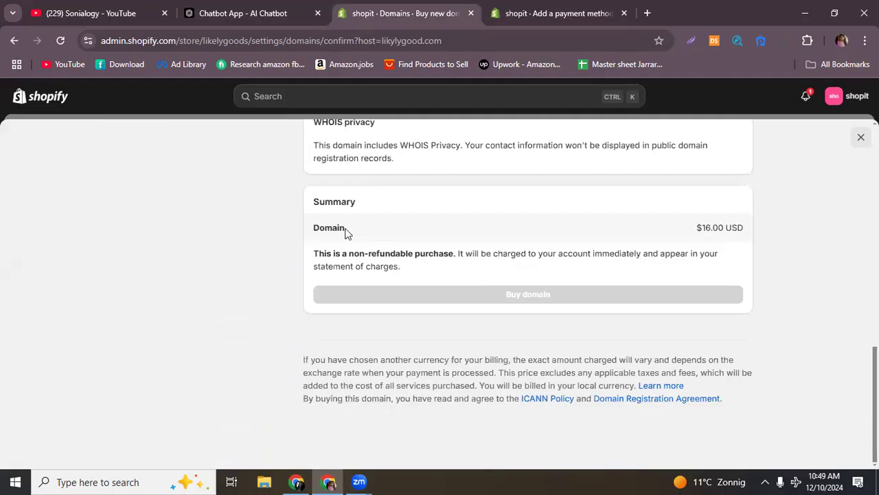
pyautogui.scroll(10, 337, 227)
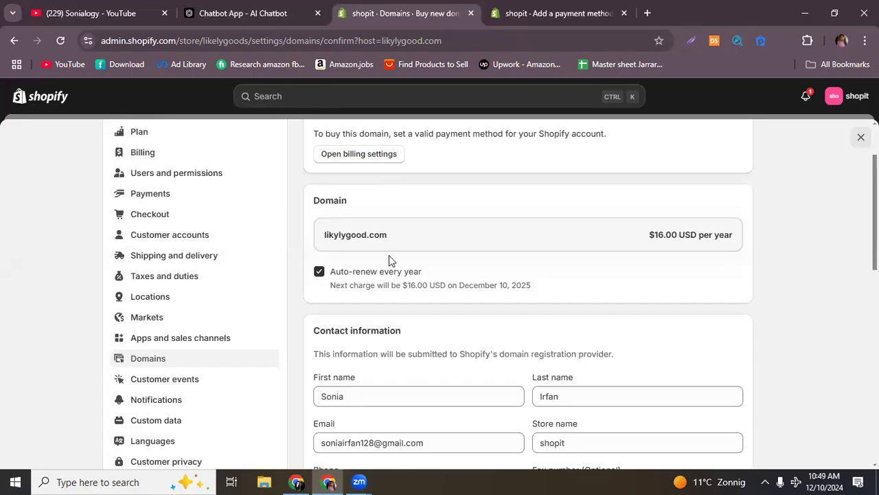
pyautogui.click(513, 6)
pyautogui.scroll(1, 386, 343)
pyautogui.scroll(2, 386, 343)
pyautogui.click(284, 241)
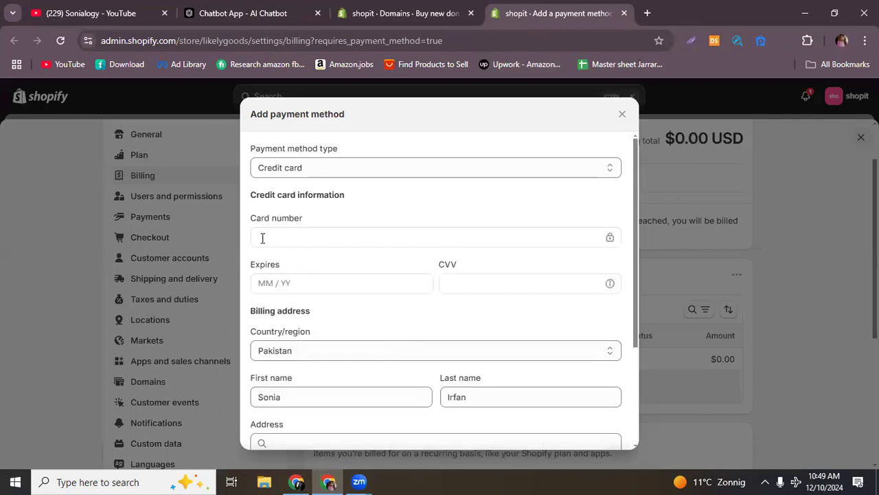
pyautogui.click(545, 331)
pyautogui.scroll(-1, 443, 324)
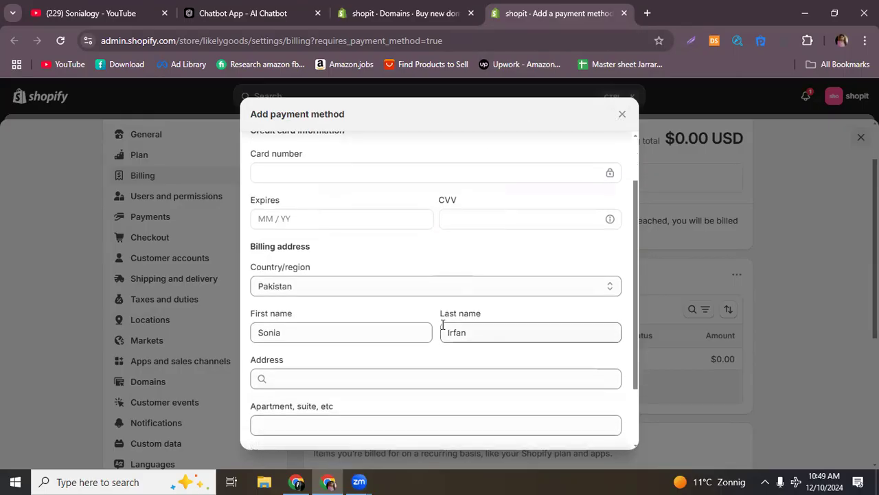
# - Draft a Google search in a new browser tab for "naya pay .sada pay" and shorten it to "sada pay"
pyautogui.click(647, 13)
pyautogui.click(413, 261)
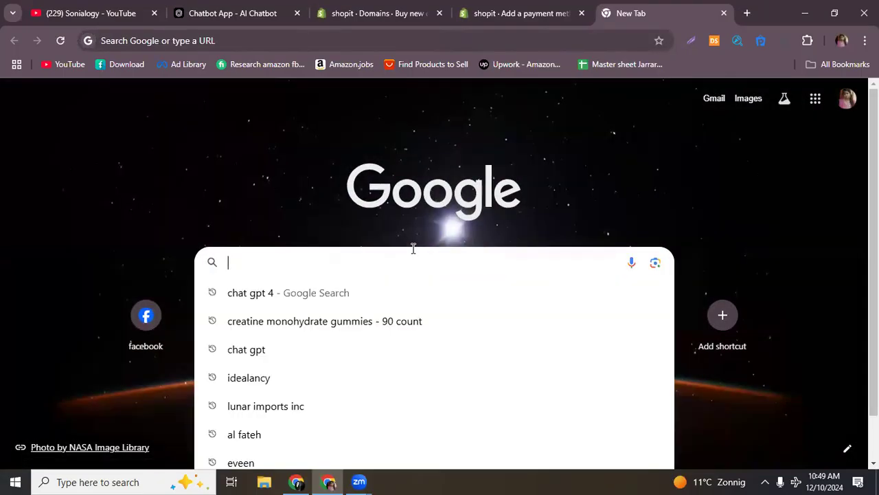
pyautogui.write('naya')
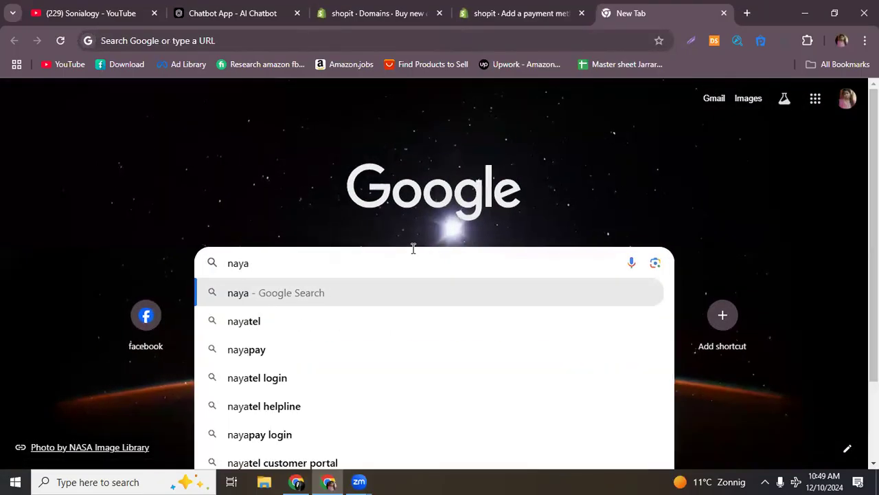
pyautogui.write(' pa')
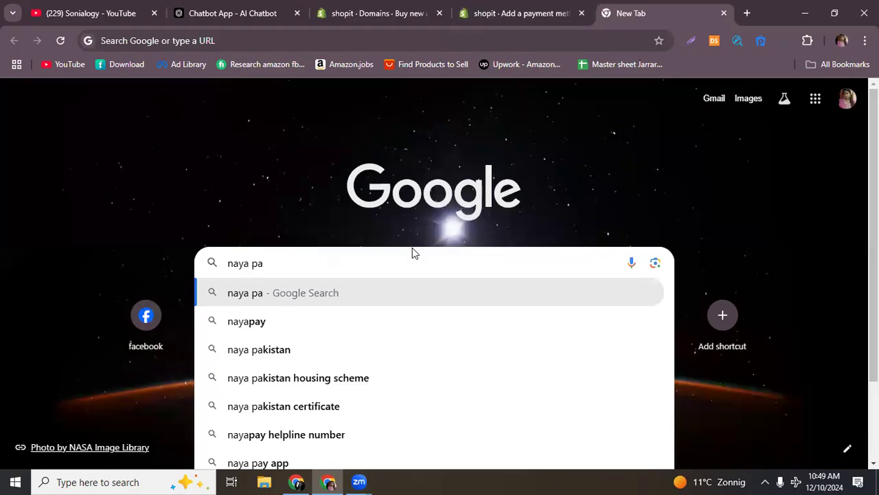
pyautogui.write('y .')
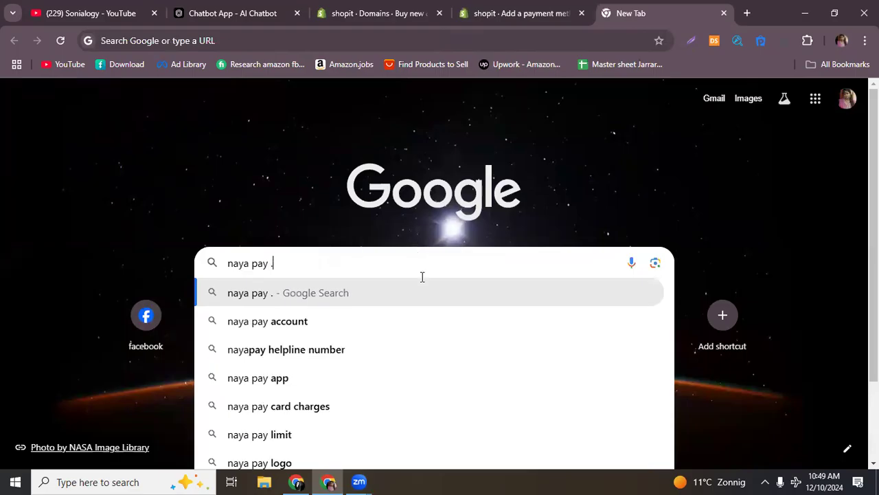
pyautogui.write('sada')
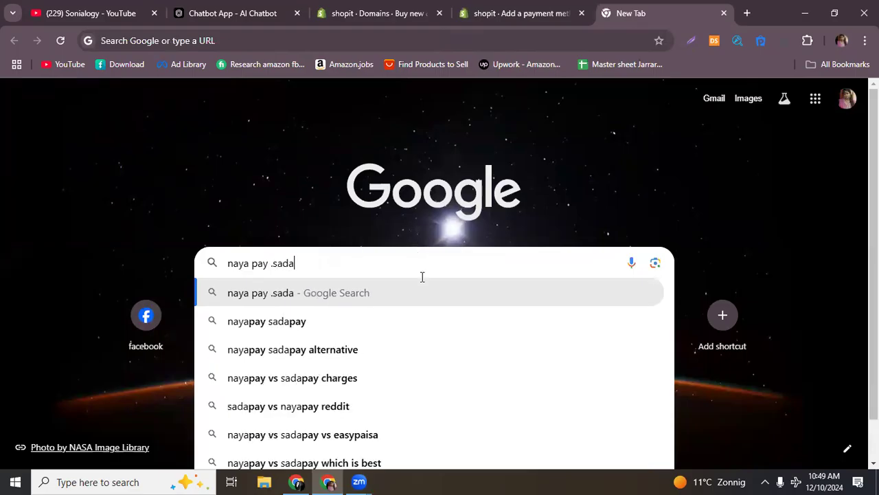
pyautogui.write(' pay')
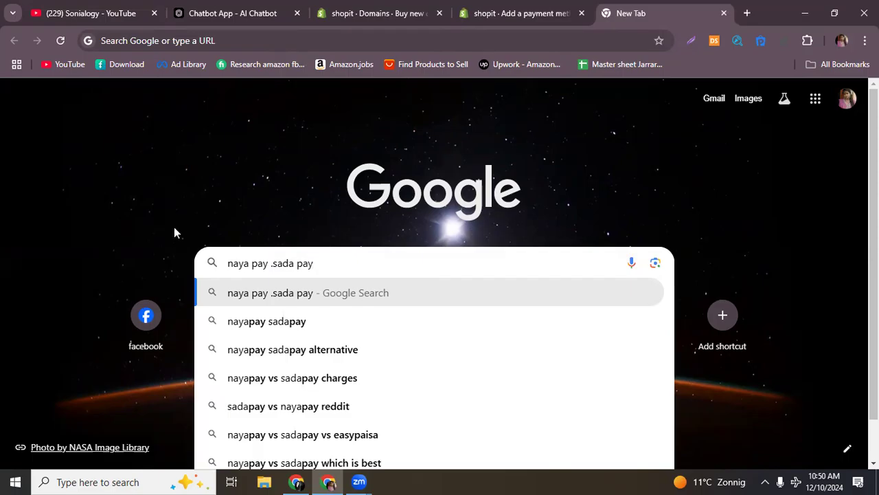
pyautogui.moveTo(273, 263); pyautogui.dragTo(152, 262)
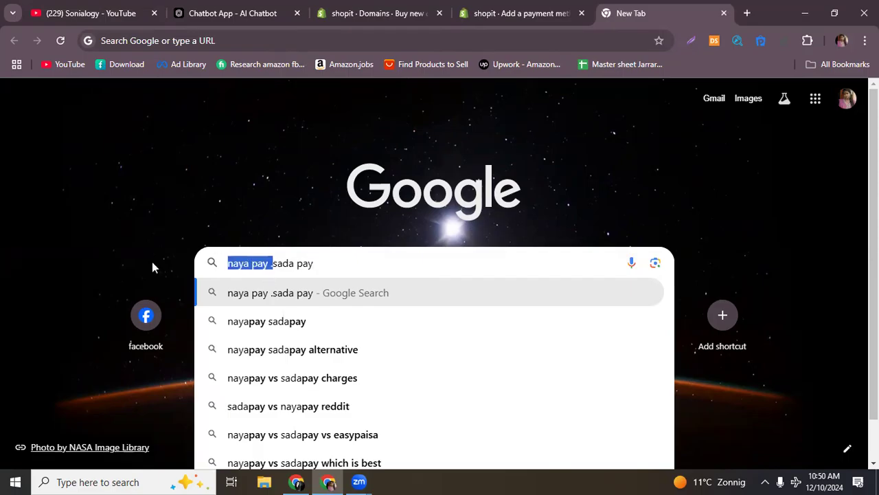
pyautogui.press('BackSpace')
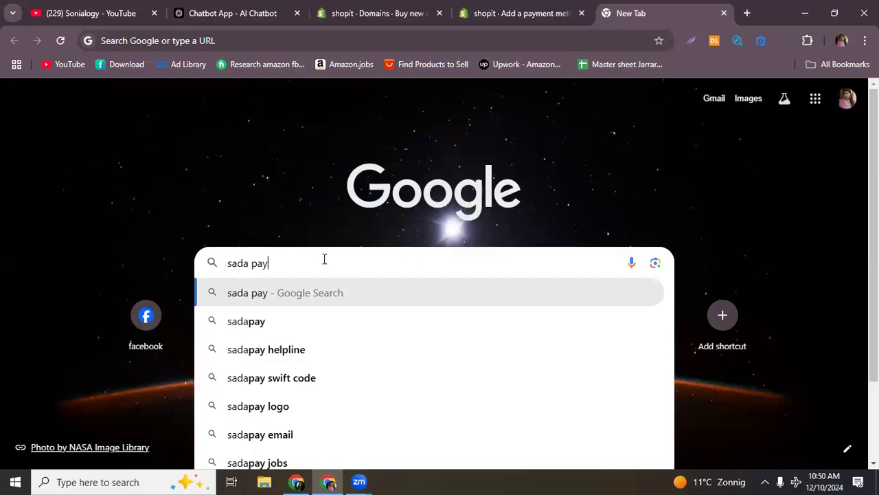
# - Go back to the credit card form in the billing settings, review its fields and close it without adding a payment method
pyautogui.click(481, 10)
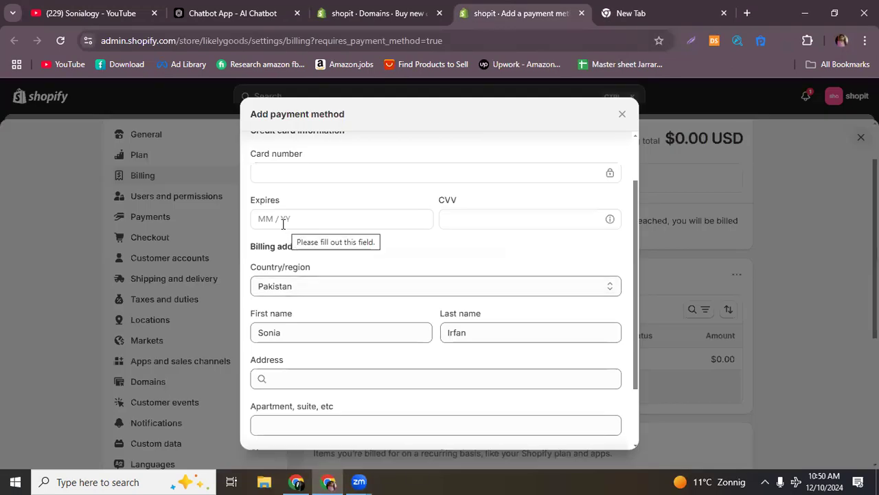
pyautogui.scroll(2, 298, 179)
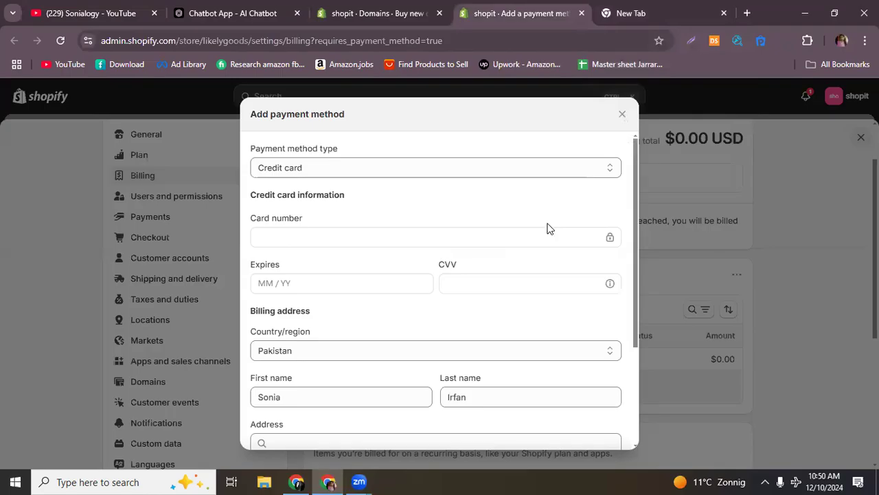
pyautogui.click(622, 114)
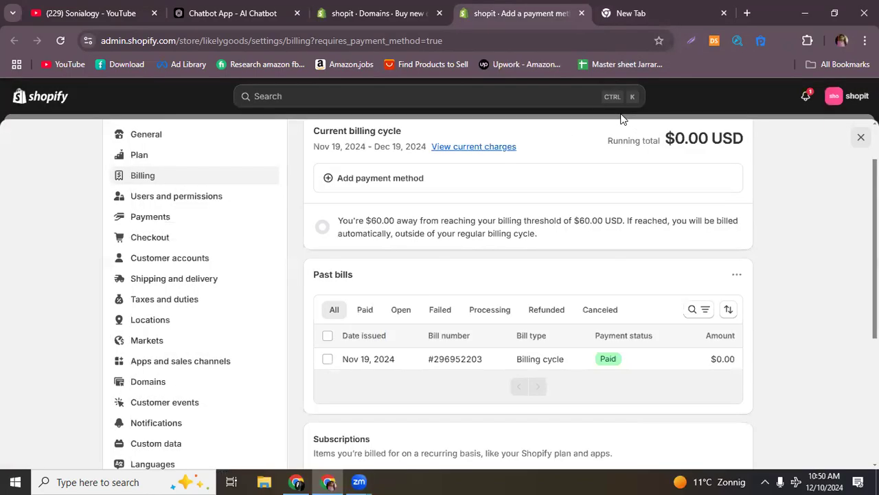
# - Leave the likylygood.com purchase, open the form for connecting an existing domain, and close the billing page
pyautogui.click(375, 9)
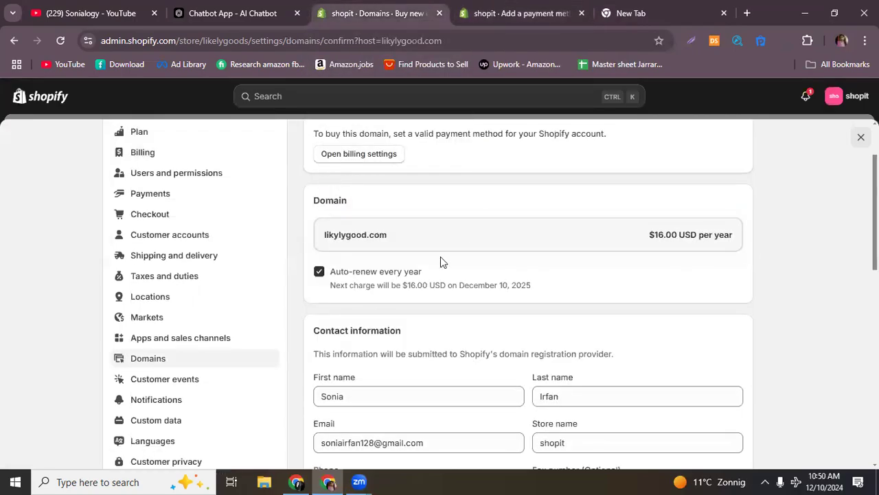
pyautogui.scroll(2, 378, 294)
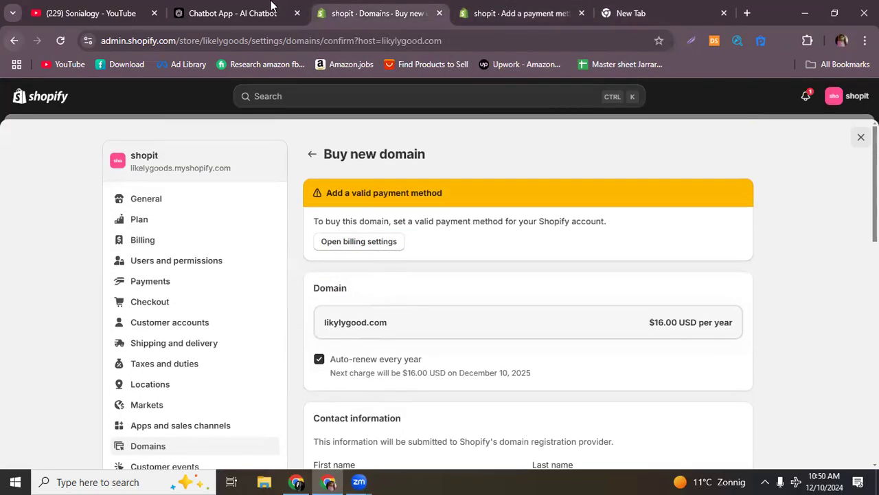
pyautogui.click(14, 40)
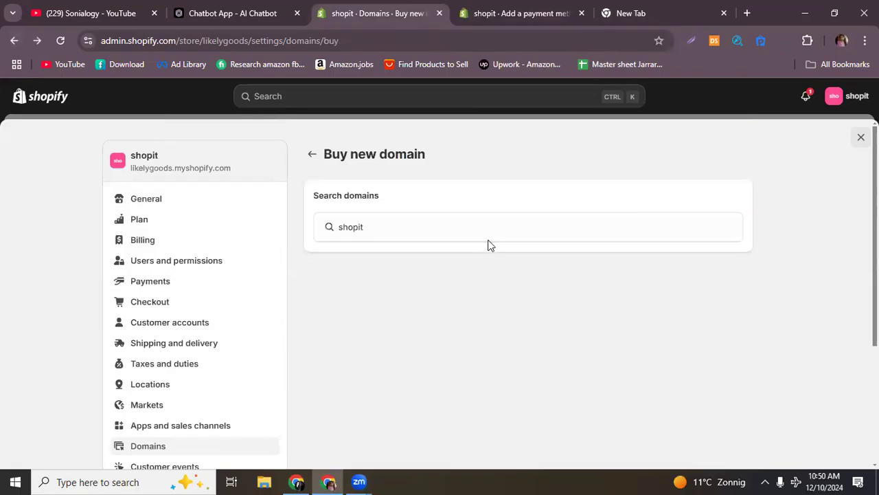
pyautogui.click(14, 40)
pyautogui.click(430, 266)
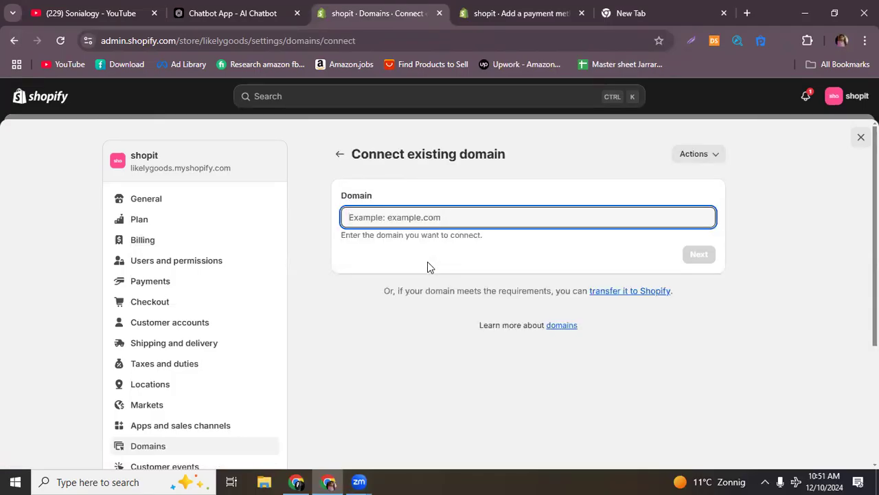
pyautogui.click(581, 13)
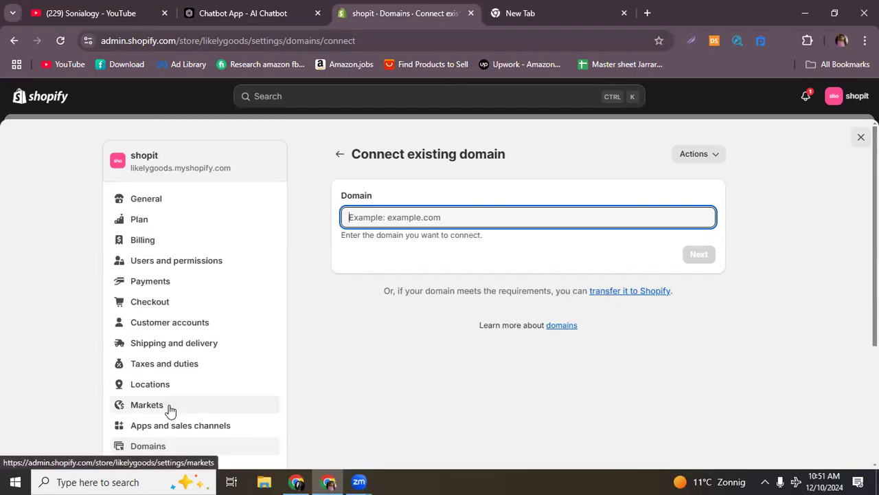
# - Close the YouTube page and reopen the form for connecting an existing domain from the domains overview
pyautogui.click(339, 154)
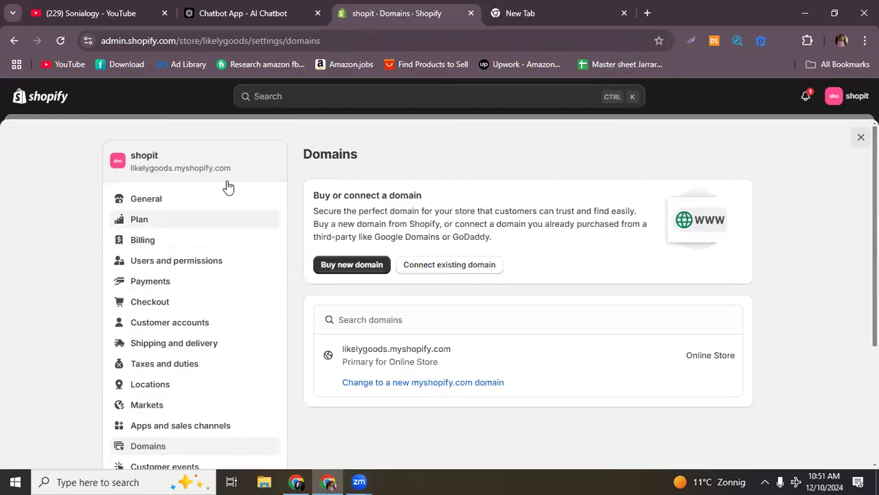
pyautogui.click(165, 13)
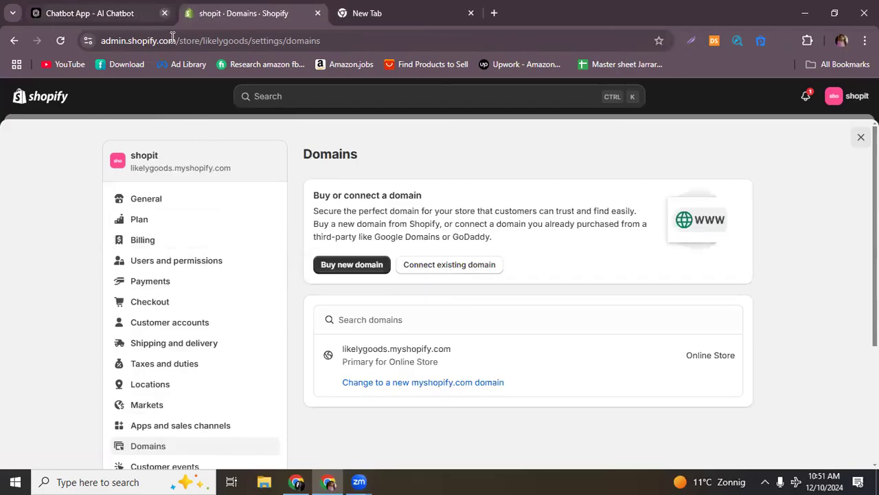
pyautogui.click(467, 268)
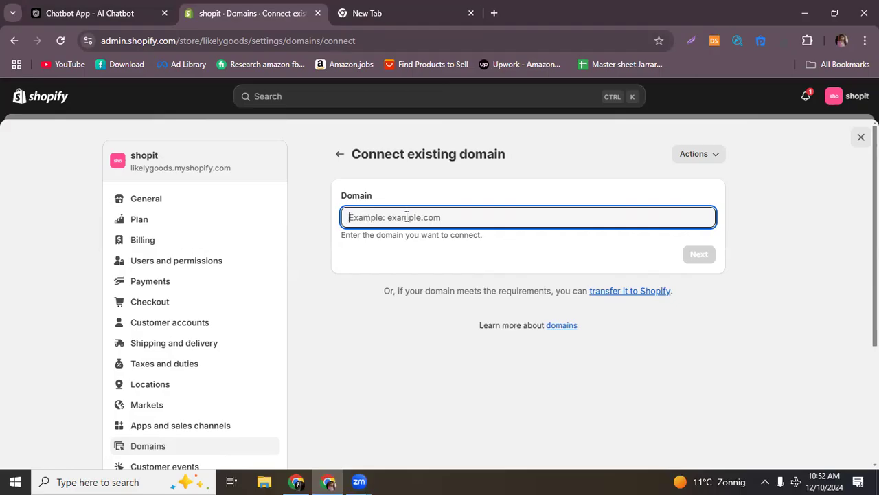
pyautogui.hotkey('alt', 'Tab')
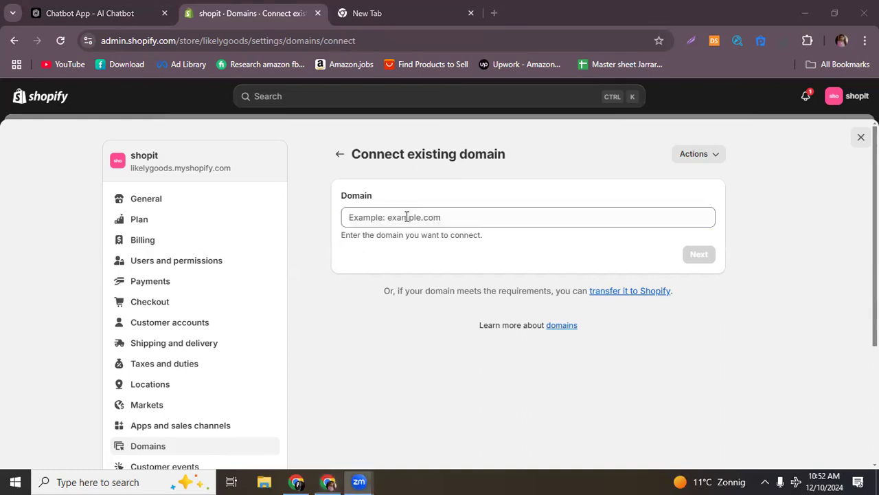
# - Replace the unsent "sada pay" search on the Google page with who.is and open that site
pyautogui.click(354, 12)
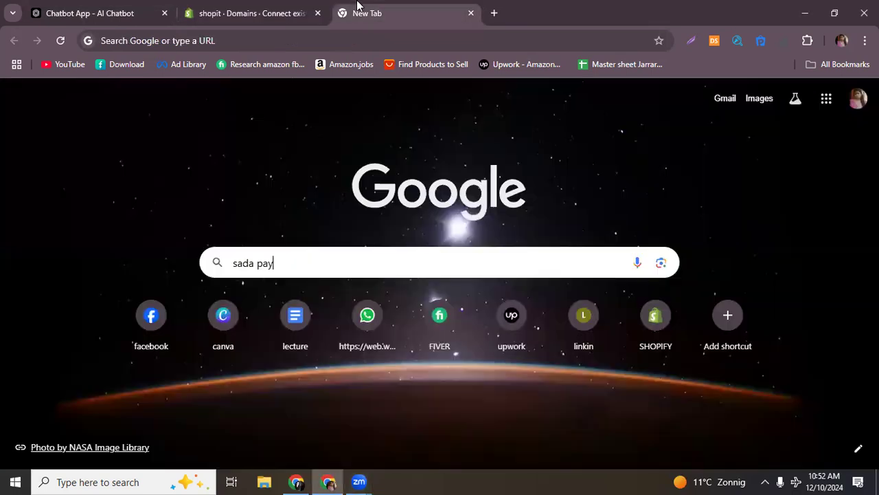
pyautogui.click(298, 258)
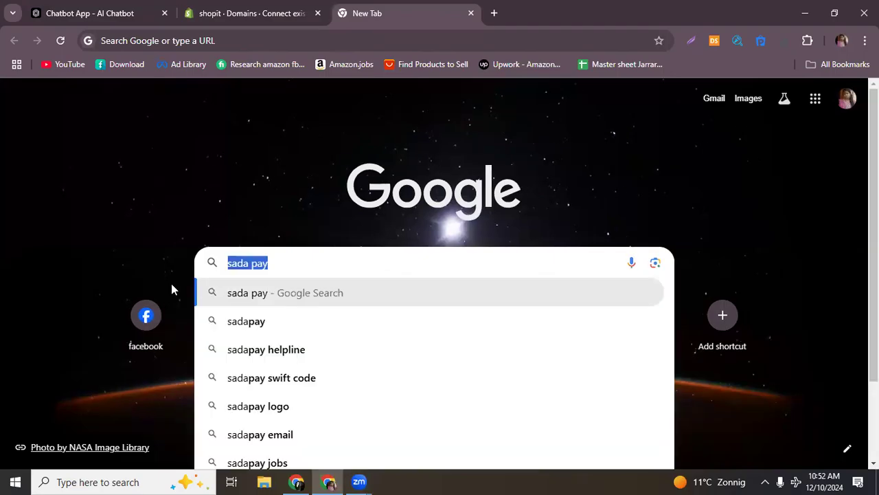
pyautogui.press('BackSpace')
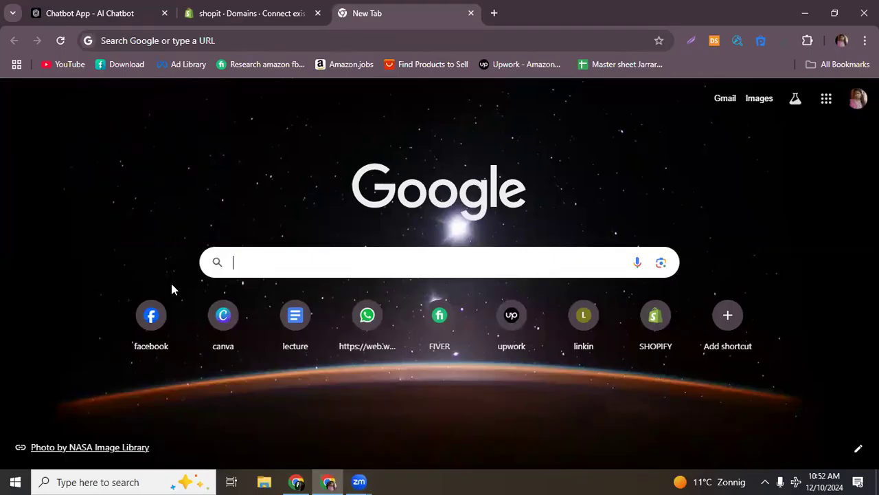
pyautogui.write('who')
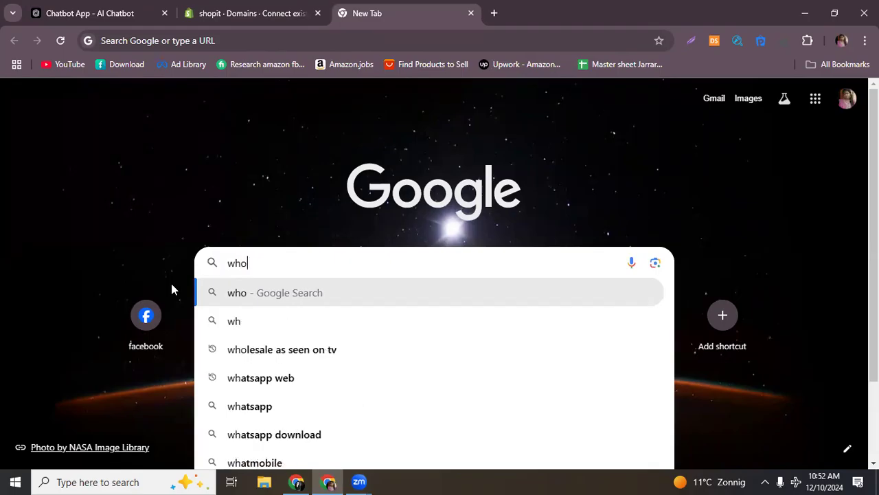
pyautogui.write('.is')
pyautogui.press('Return')
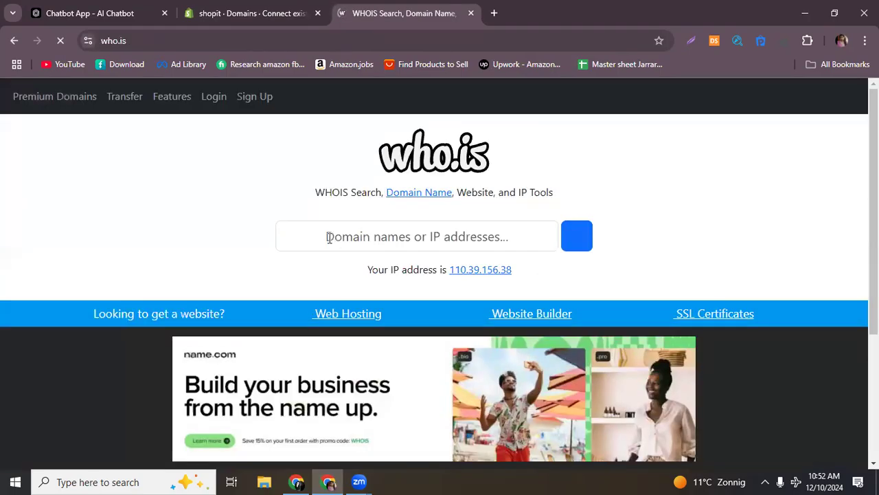
# - Look up liklygoods on who.is and examine the availability and price of its .com extension
pyautogui.click(343, 238)
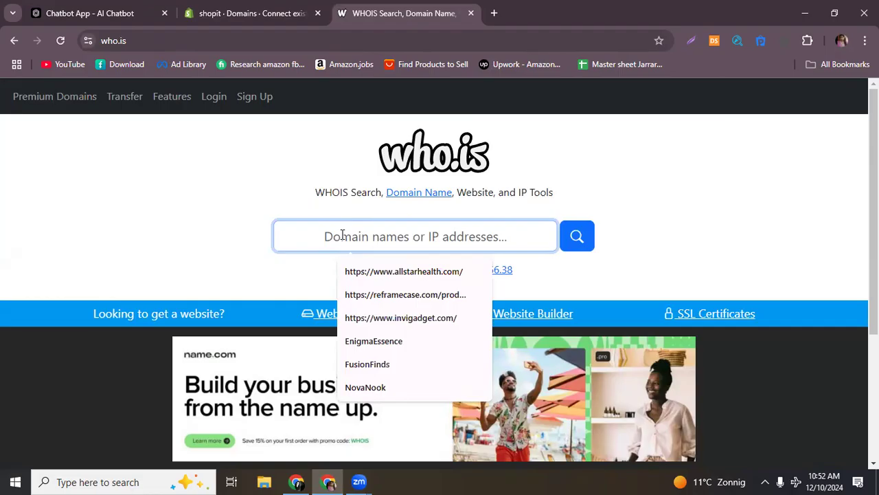
pyautogui.write('liklygood')
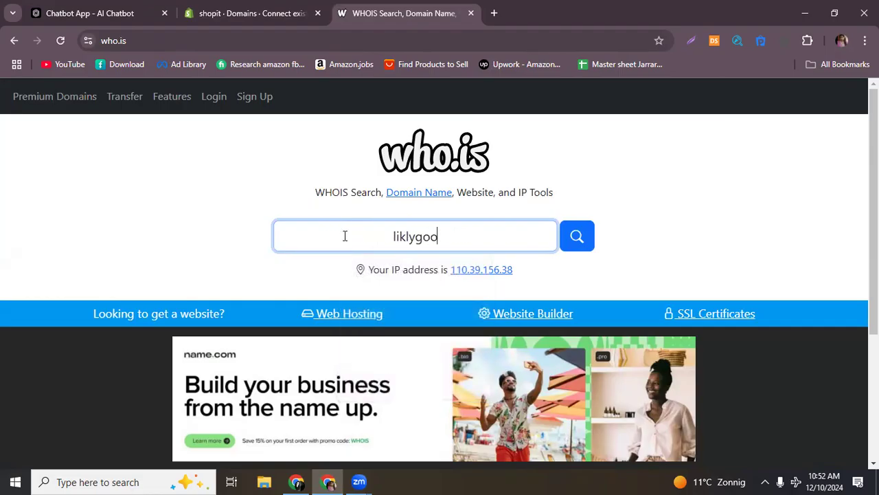
pyautogui.write('s')
pyautogui.press('Return')
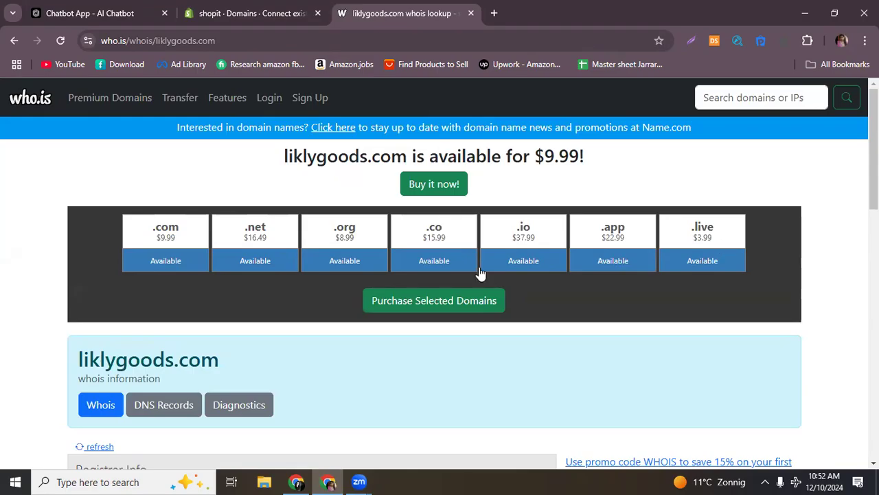
pyautogui.moveTo(179, 234); pyautogui.dragTo(182, 239)
pyautogui.click(160, 234)
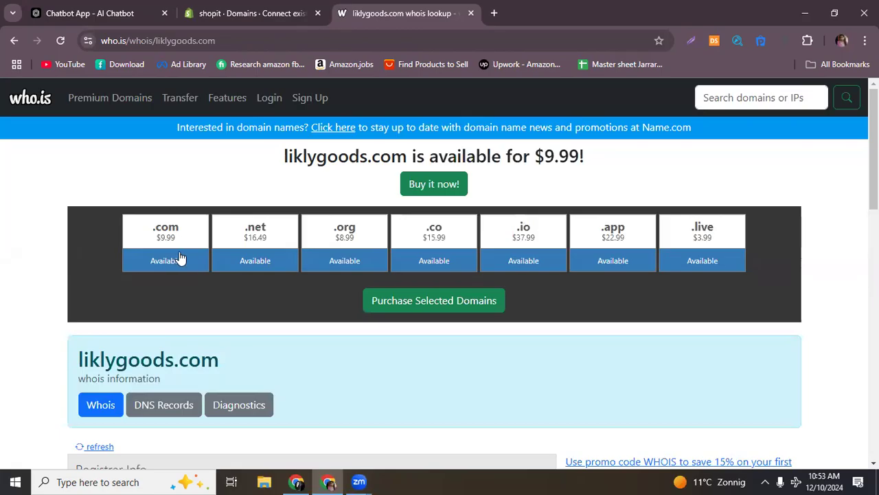
pyautogui.moveTo(175, 239); pyautogui.dragTo(133, 247)
# - Look up shopitt on who.is, examine the price of its .com extension, and return to the who.is search page
pyautogui.click(13, 41)
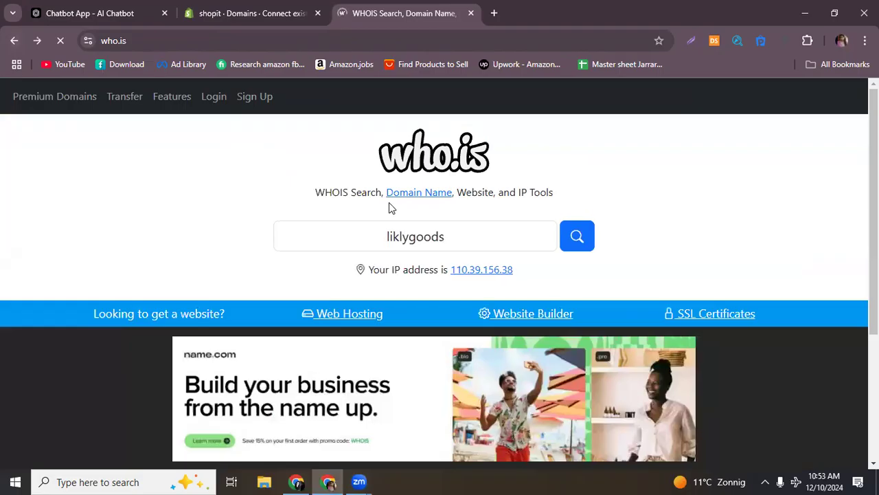
pyautogui.moveTo(459, 244); pyautogui.dragTo(378, 259)
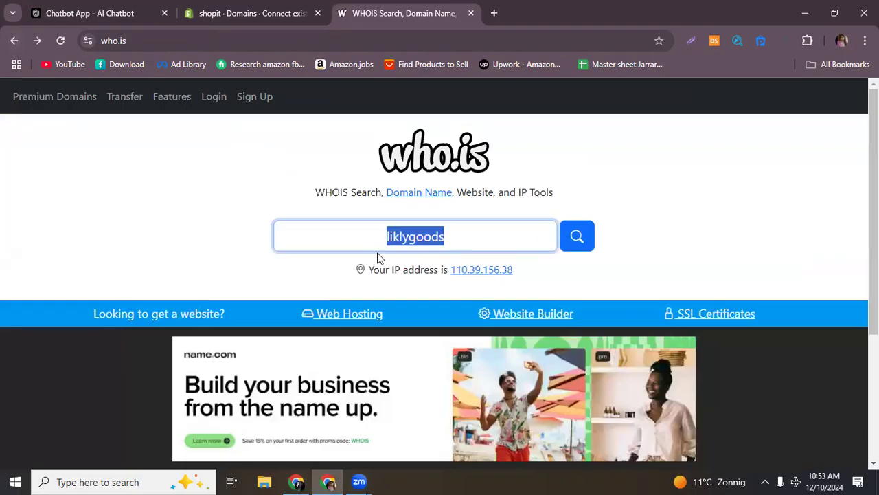
pyautogui.press('BackSpace')
pyautogui.write('shop')
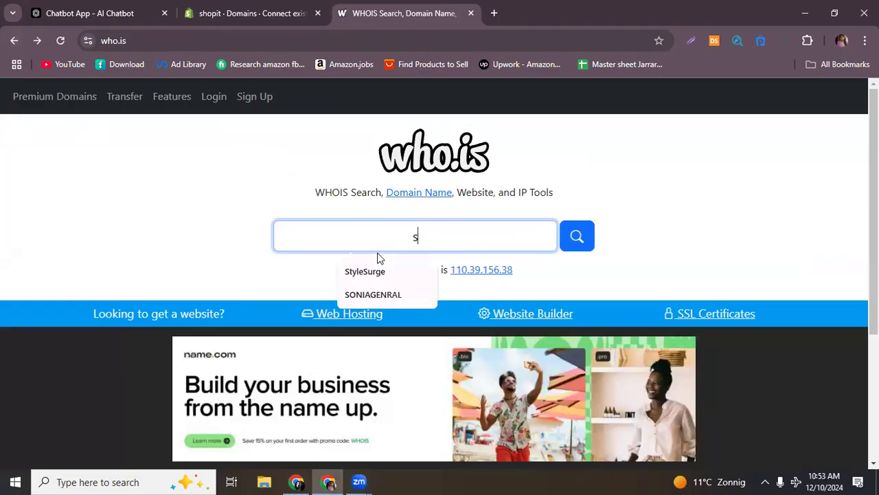
pyautogui.write('it')
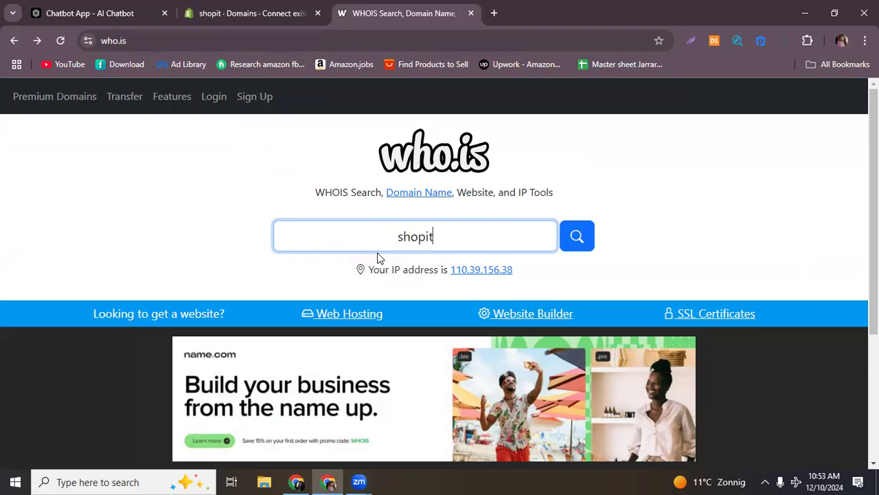
pyautogui.write('t')
pyautogui.press('Return')
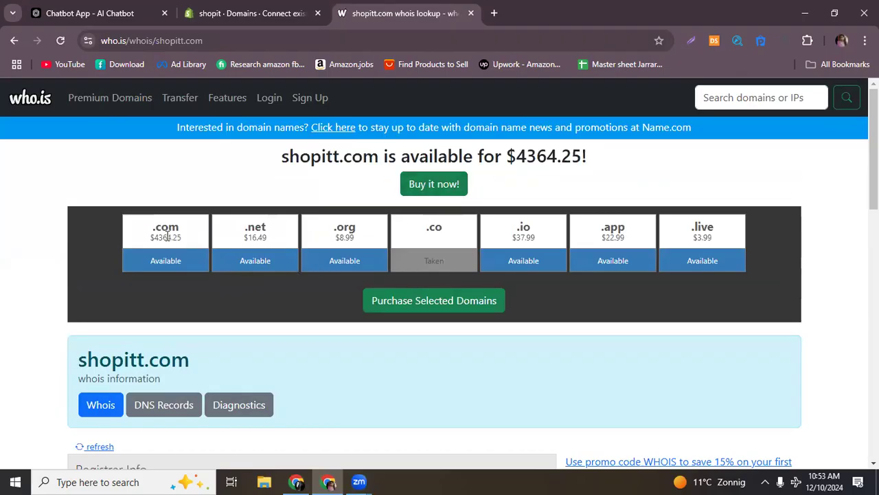
pyautogui.moveTo(178, 237); pyautogui.dragTo(111, 240)
pyautogui.scroll(-5, 350, 243)
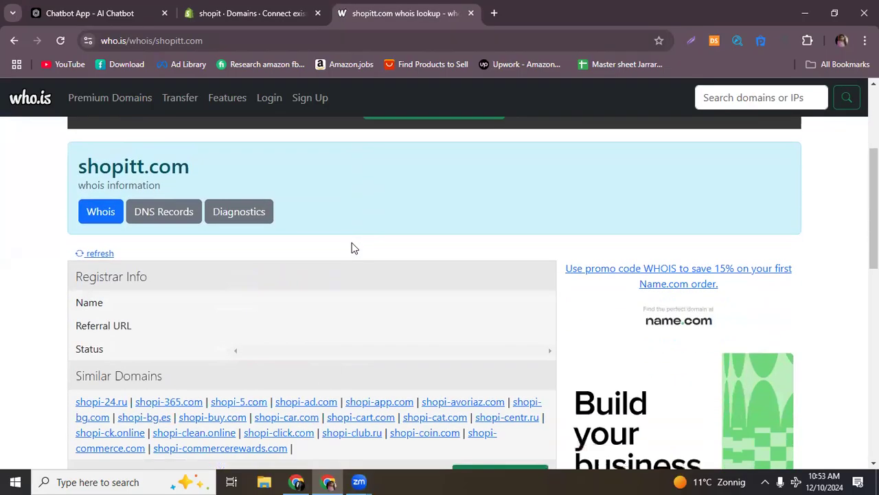
pyautogui.scroll(4, 198, 180)
pyautogui.click(63, 40)
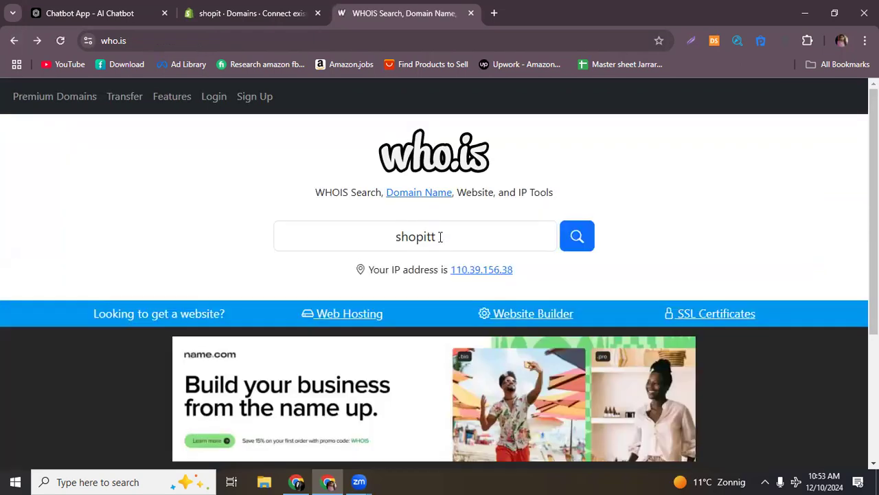
pyautogui.moveTo(434, 238); pyautogui.dragTo(373, 235)
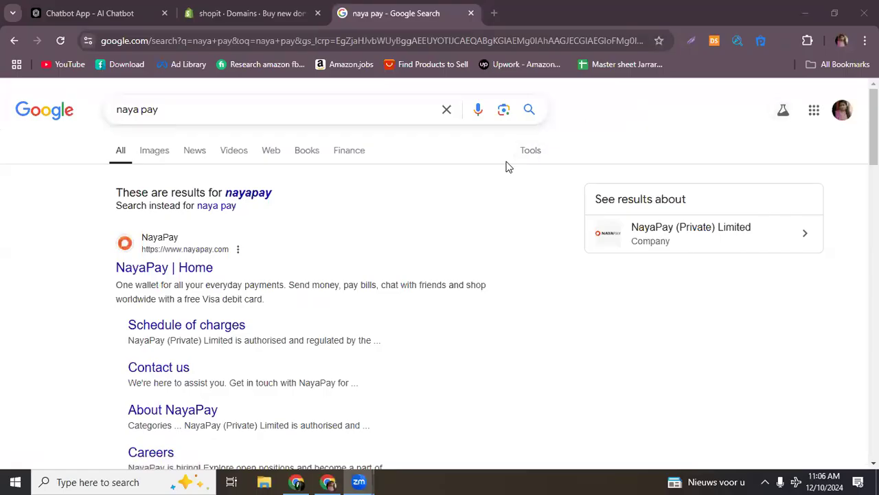
# - Replace the naya pay search page with a blank one and leave the e-baazaar.com purchase for Shopify's domains overview
pyautogui.click(493, 13)
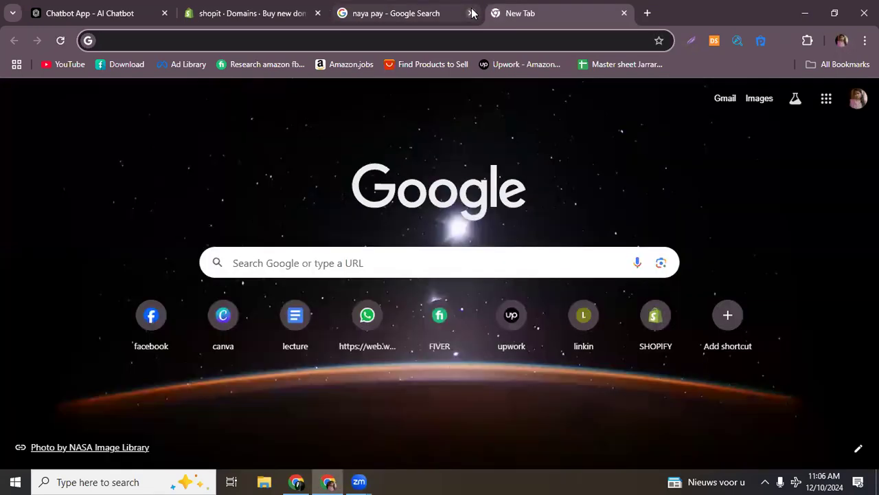
pyautogui.click(471, 13)
pyautogui.click(237, 14)
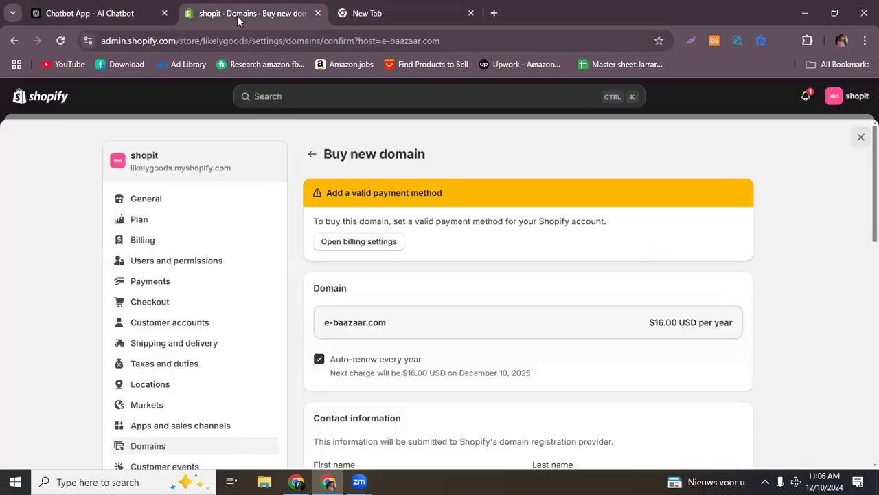
pyautogui.click(312, 154)
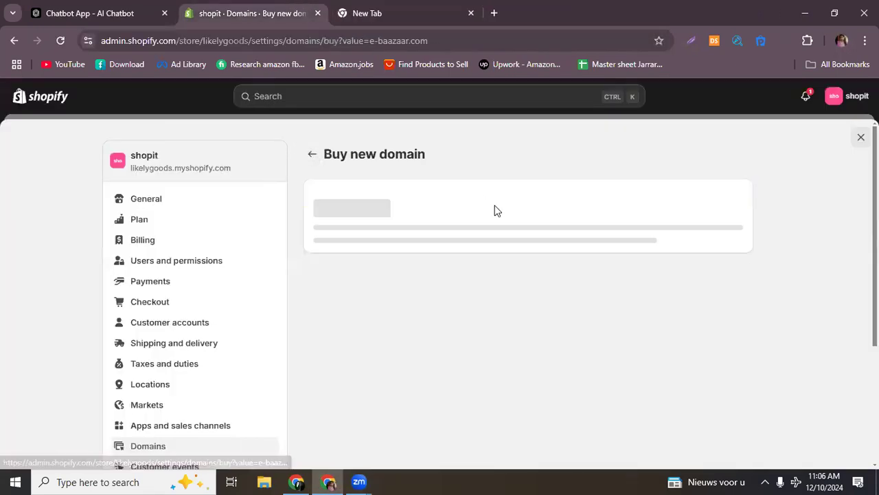
pyautogui.click(312, 154)
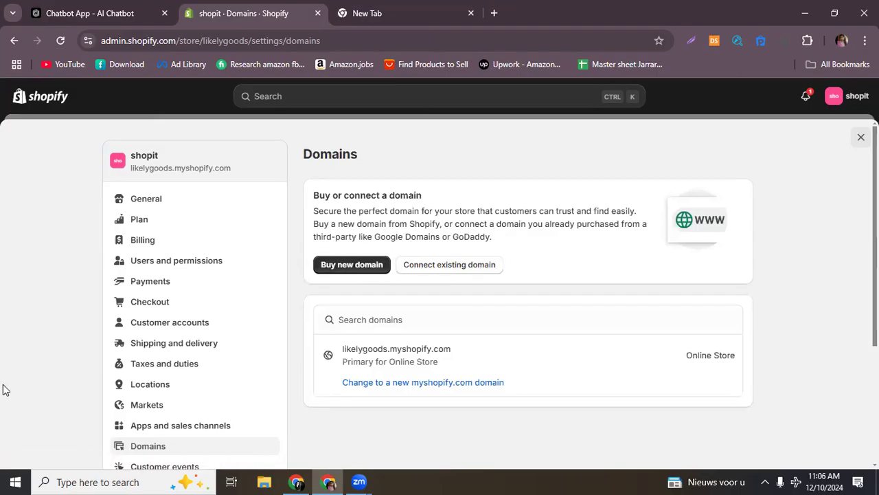
# - Search Google for name cheap and open the Namecheap website
pyautogui.click(430, 13)
pyautogui.click(341, 254)
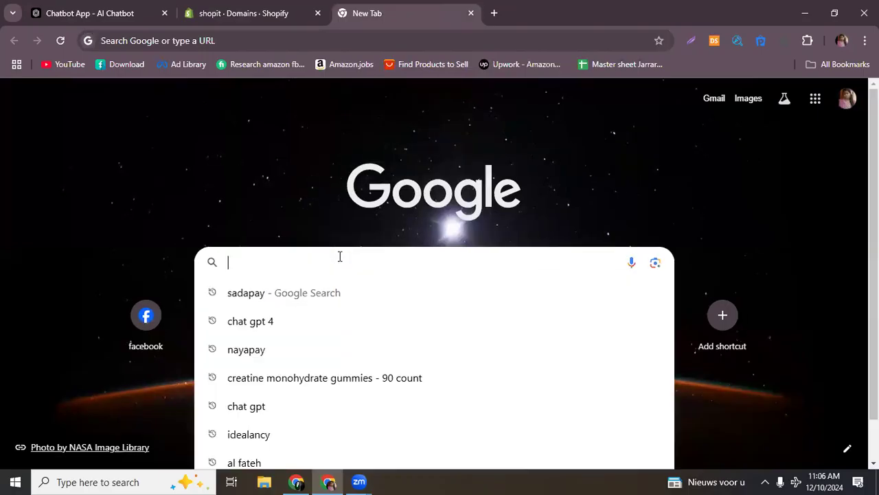
pyautogui.write('name')
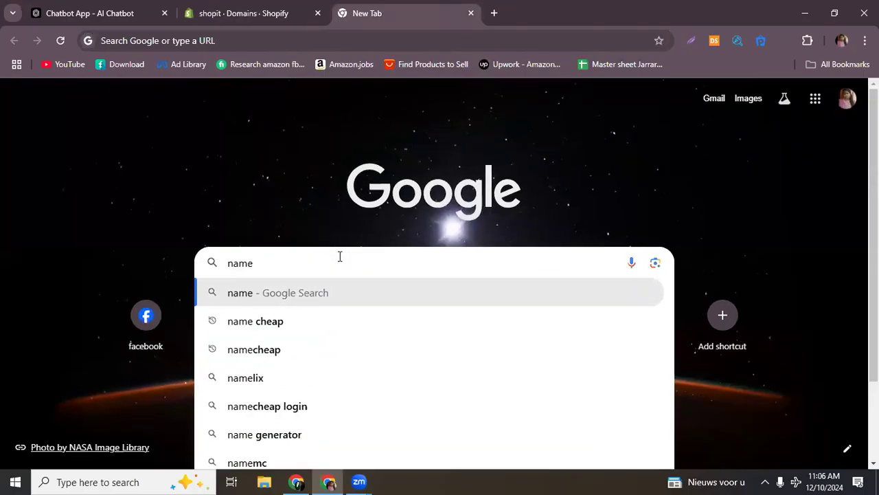
pyautogui.click(260, 321)
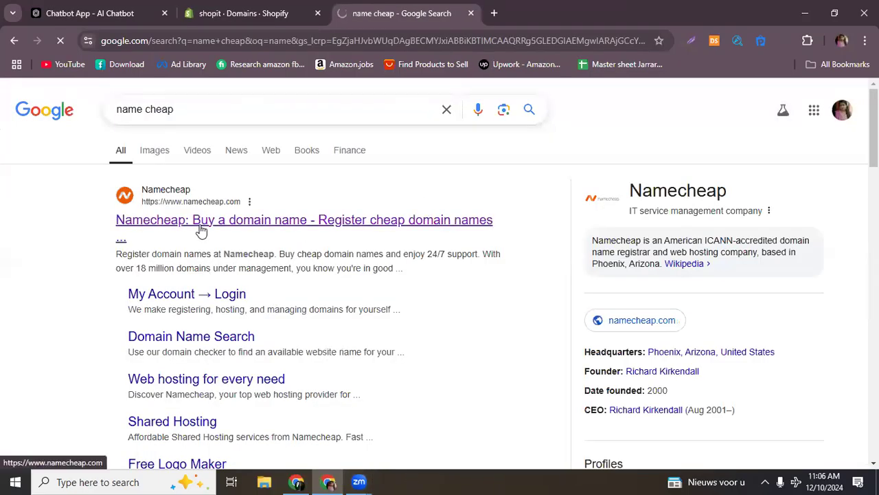
pyautogui.click(201, 231)
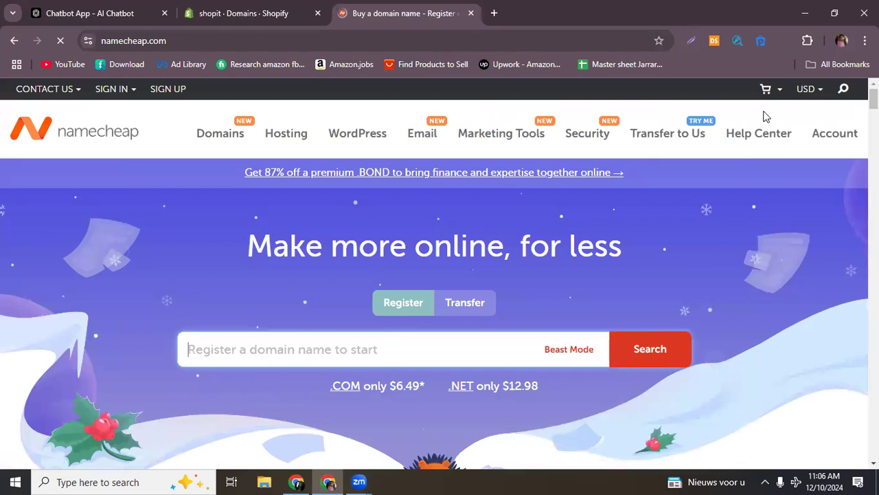
# - Try to sign in to Namecheap from its home page with the account username and password
pyautogui.moveTo(832, 138)
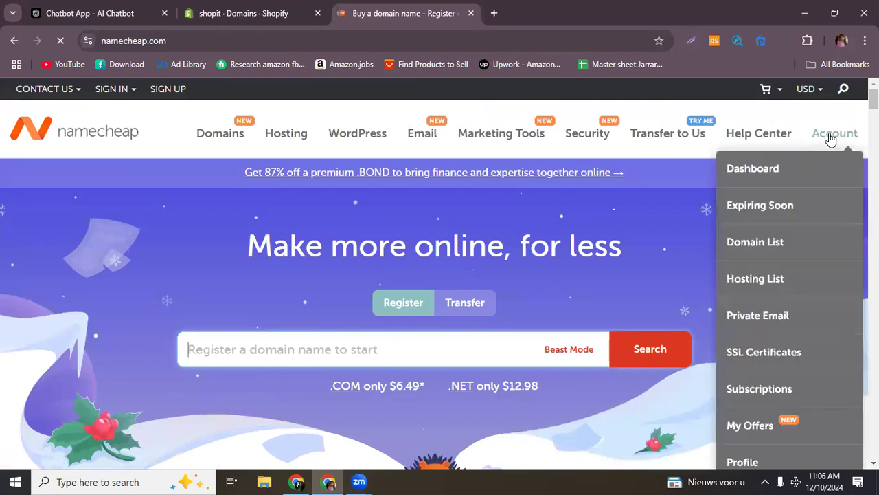
pyautogui.moveTo(811, 89)
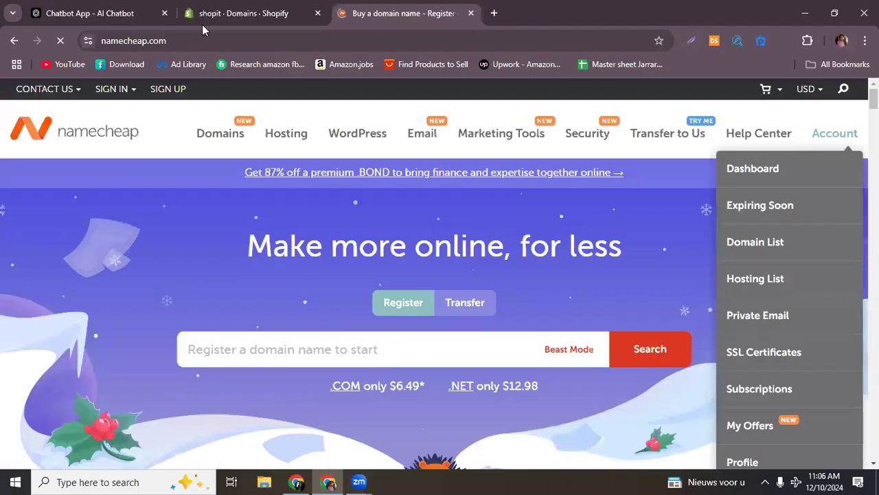
pyautogui.moveTo(113, 90)
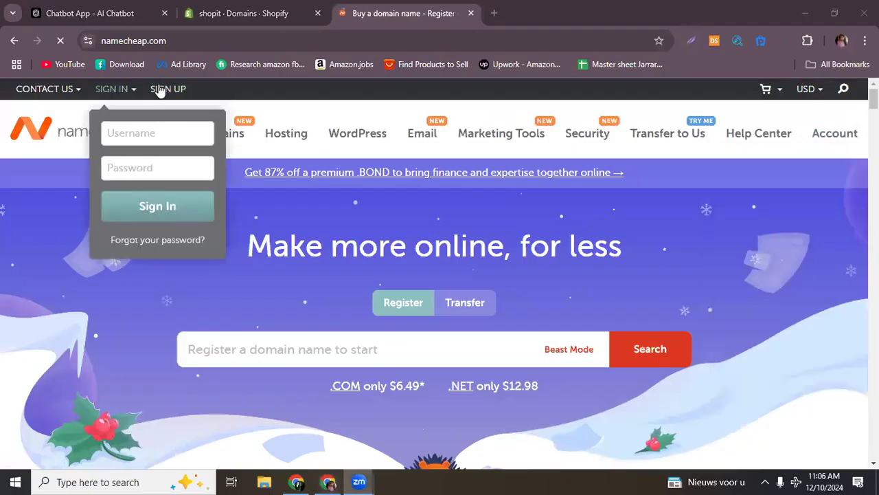
pyautogui.click(143, 133)
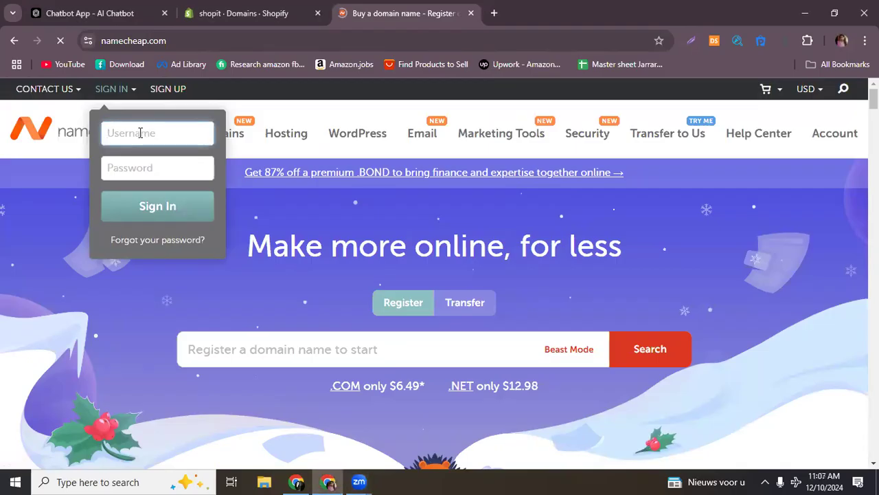
pyautogui.write('sonia007')
pyautogui.click(142, 159)
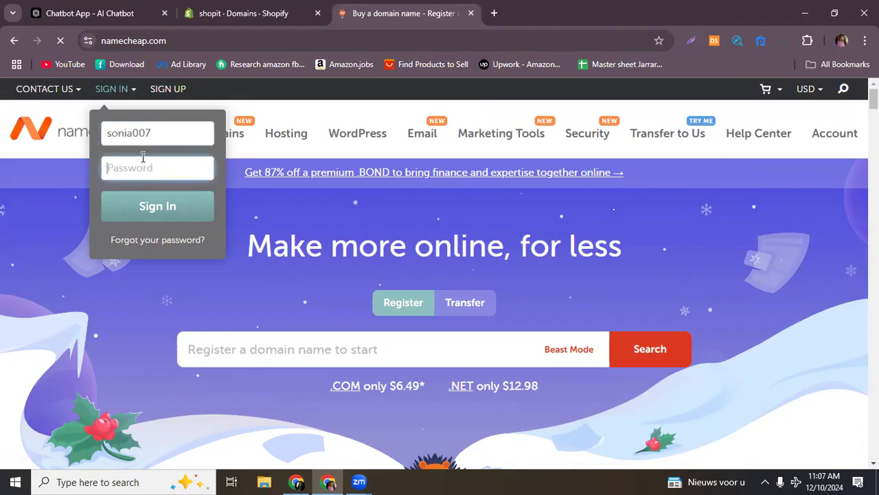
pyautogui.write('***********')
pyautogui.click(158, 217)
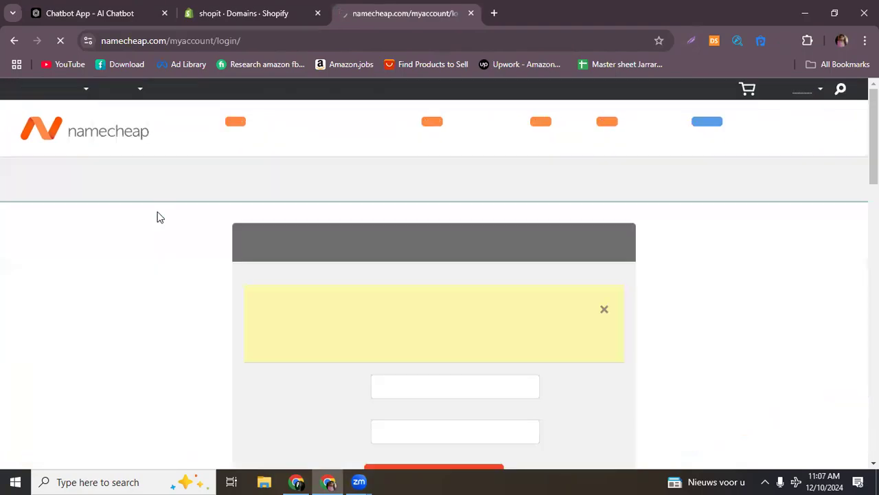
# - Re-enter the same username and the account password on the Namecheap login page and try to sign in again
pyautogui.scroll(-1, 347, 238)
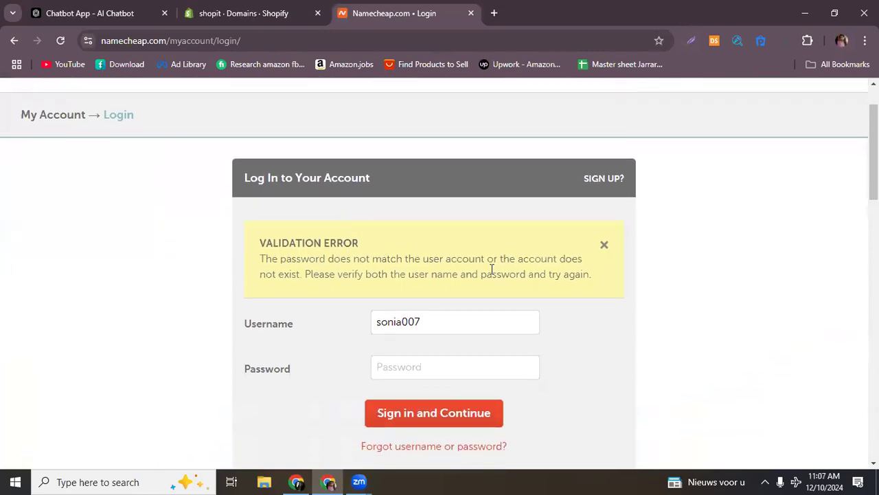
pyautogui.moveTo(402, 321); pyautogui.dragTo(368, 328)
pyautogui.press('BackSpace')
pyautogui.write('sonia')
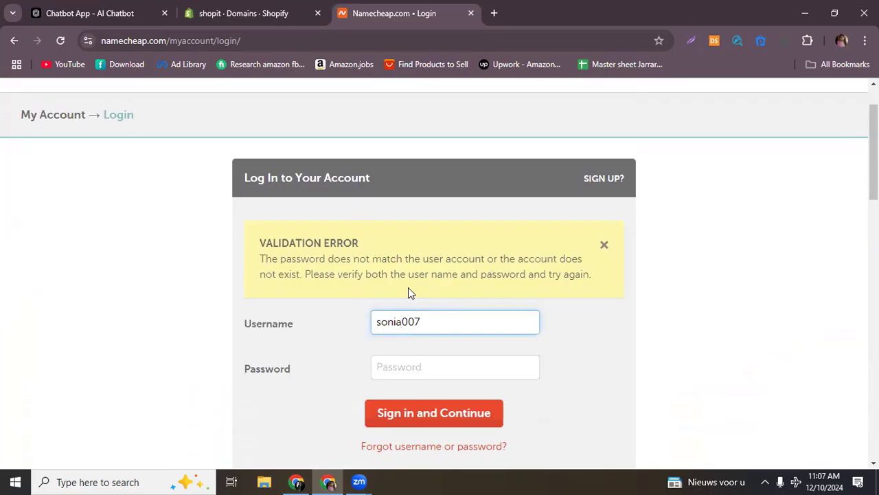
pyautogui.click(417, 364)
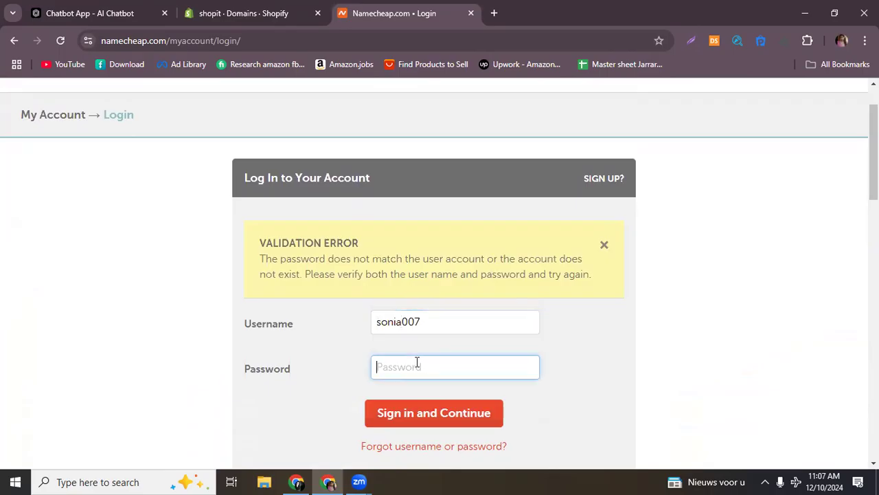
pyautogui.write('•••••••••••')
pyautogui.click(412, 416)
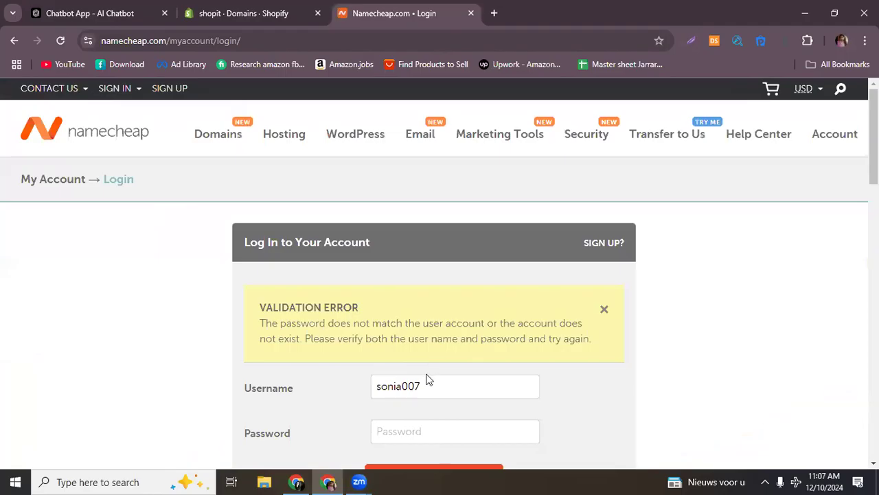
# - Replace the username with the first suggested saved username, enter the account password, and sign in to Namecheap
pyautogui.moveTo(428, 386); pyautogui.dragTo(353, 393)
pyautogui.press('BackSpace')
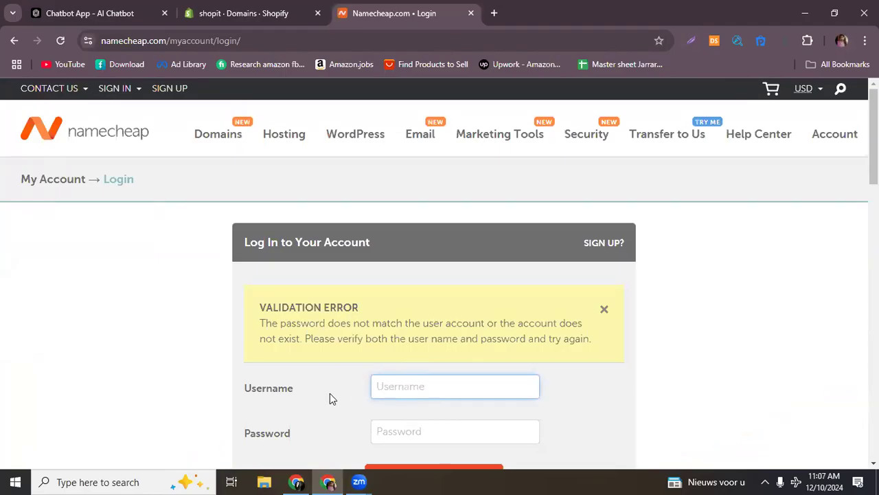
pyautogui.write('sonia')
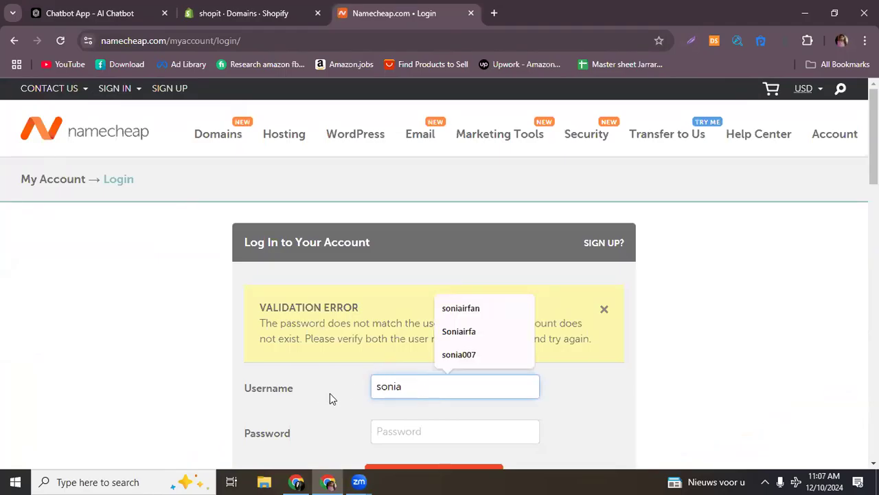
pyautogui.click(480, 308)
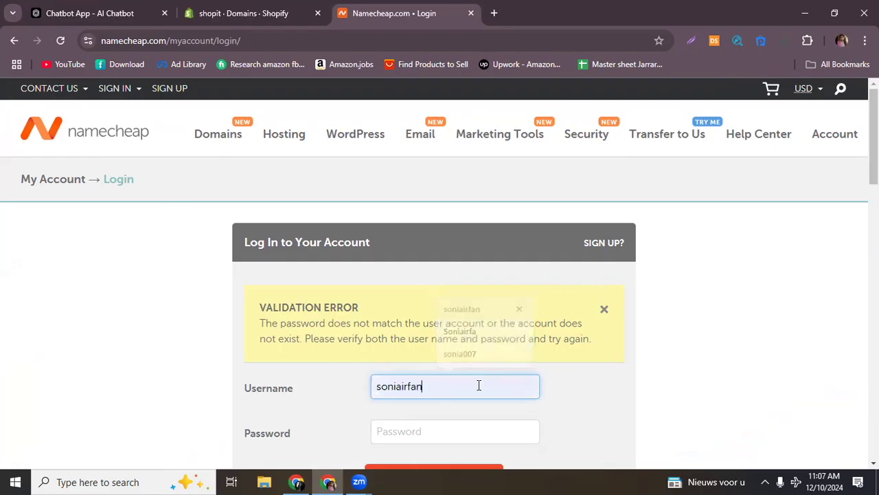
pyautogui.scroll(-2, 478, 385)
pyautogui.click(400, 302)
pyautogui.write('•••••••••')
pyautogui.click(435, 353)
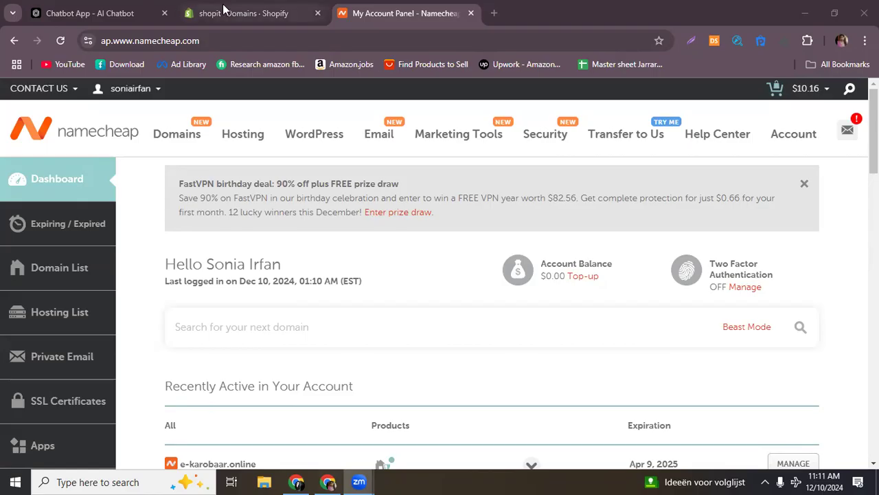
# - Dismiss the FastVPN promotion on the Namecheap dashboard and search for the domain e-baazaaar
pyautogui.click(804, 183)
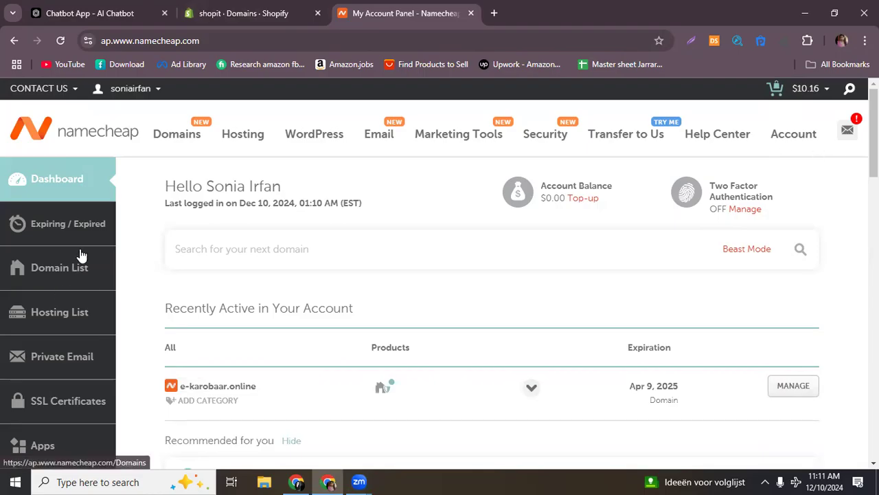
pyautogui.click(358, 248)
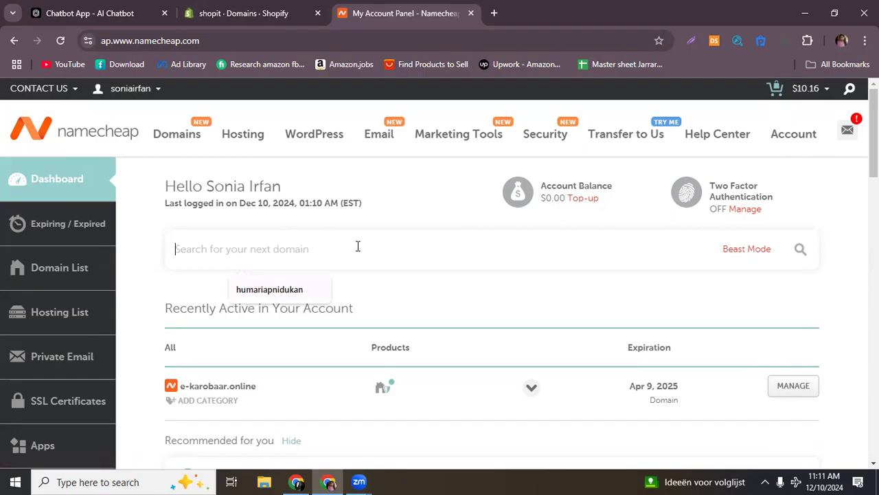
pyautogui.write('e-baazaaa')
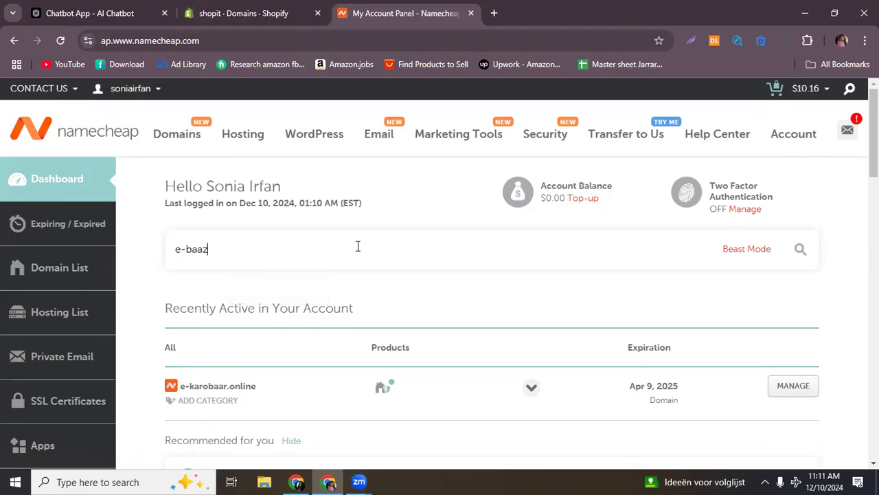
pyautogui.write('r')
pyautogui.press('Return')
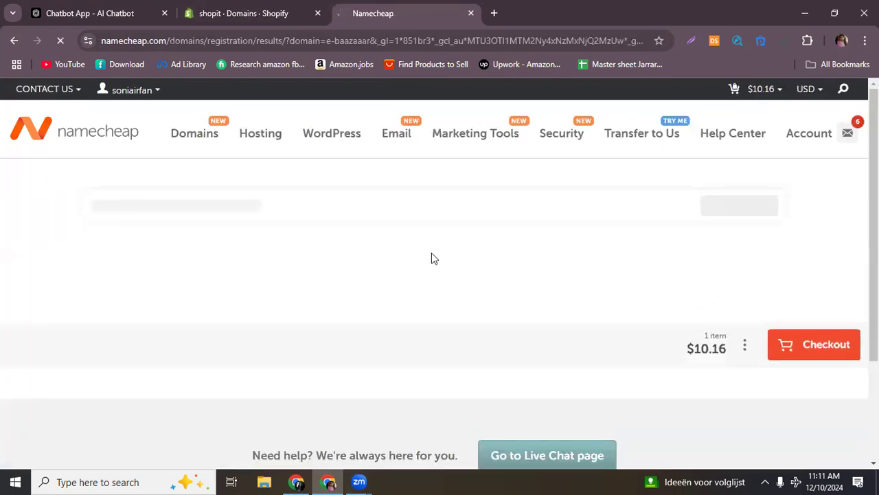
pyautogui.scroll(-2, 430, 252)
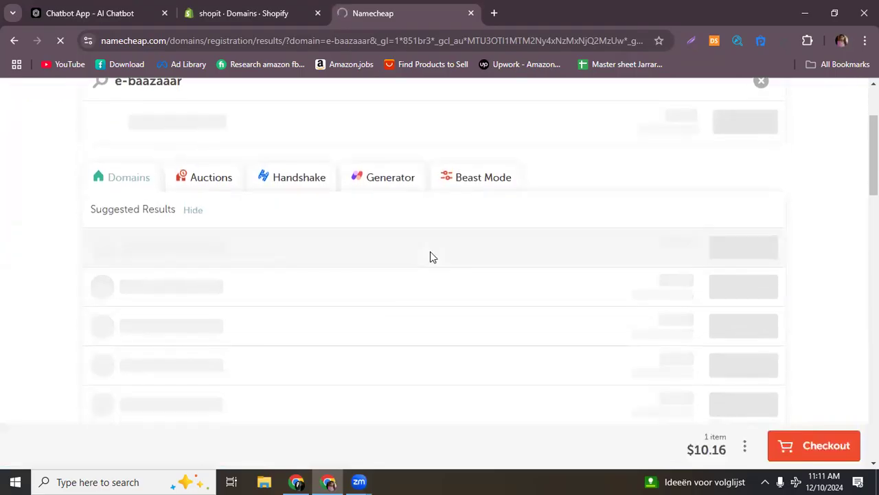
# - Look through the search results for e-baazaaar and add the e-baazaaar.com domain to the cart
pyautogui.scroll(1, 430, 252)
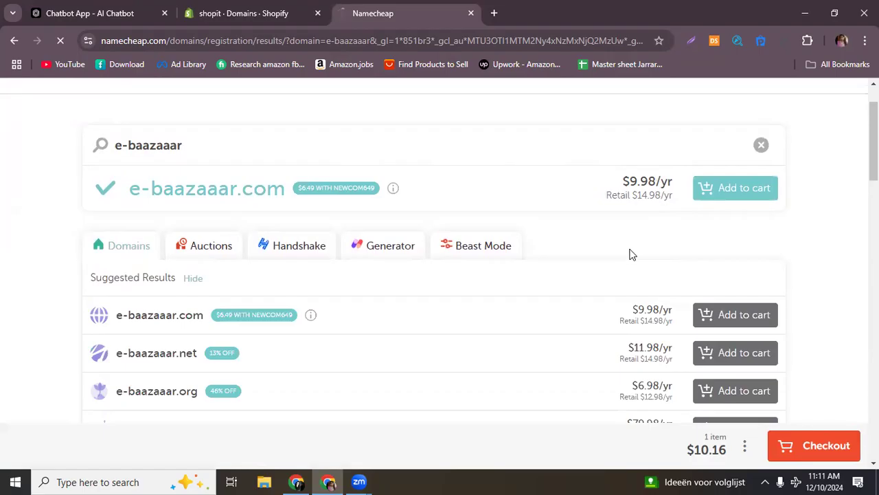
pyautogui.scroll(-1, 618, 254)
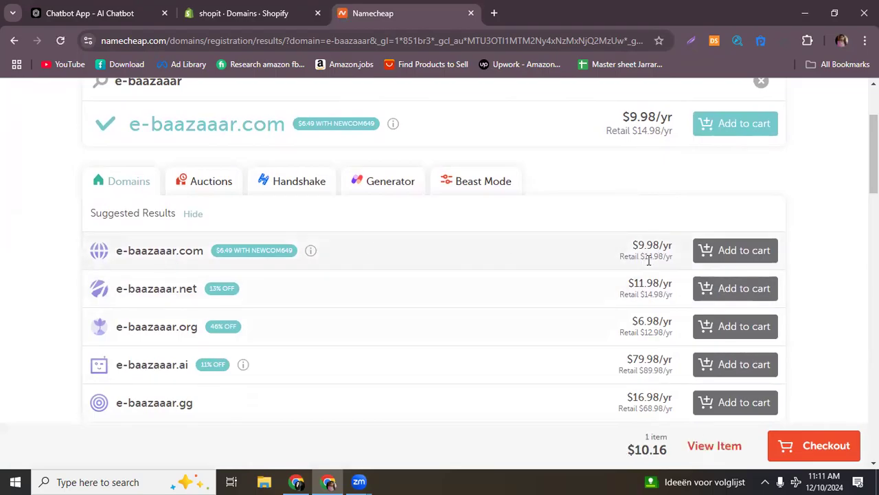
pyautogui.scroll(-2, 649, 260)
pyautogui.scroll(4, 648, 259)
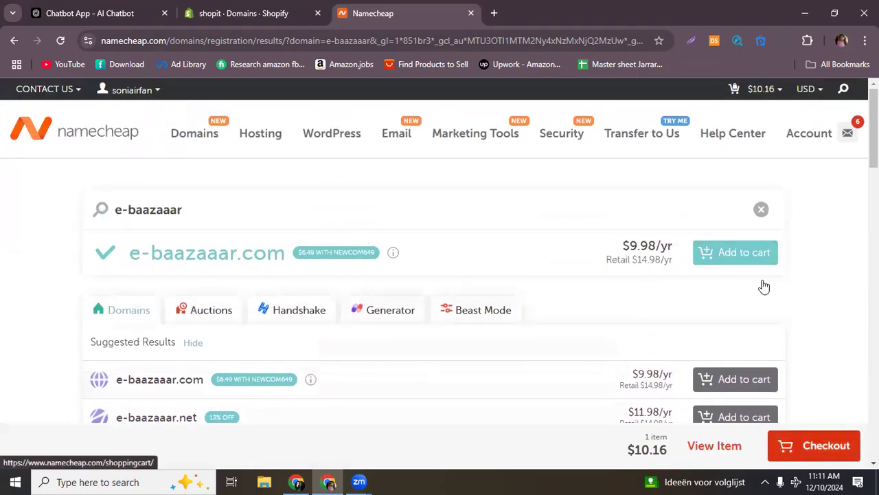
pyautogui.click(707, 254)
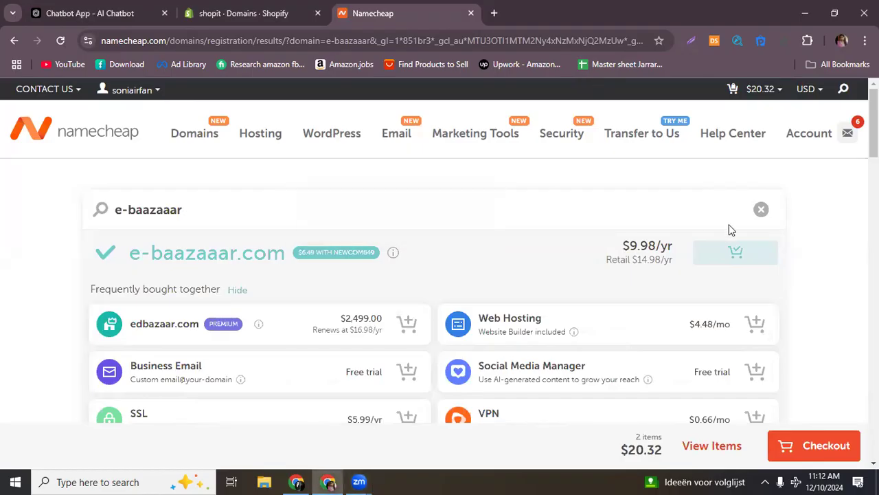
# - Proceed to checkout without add-ons and remove the trustygood.com domain registration from the shopping cart
pyautogui.scroll(-1, 798, 363)
pyautogui.scroll(-2, 798, 362)
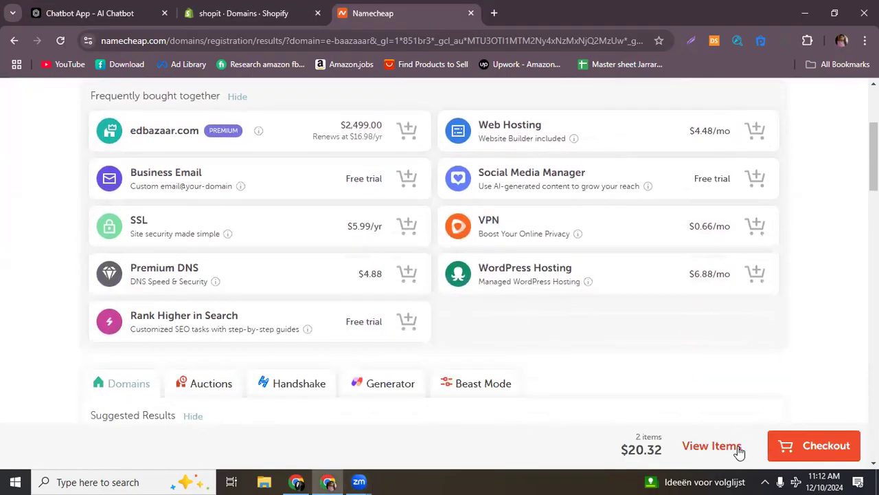
pyautogui.click(828, 447)
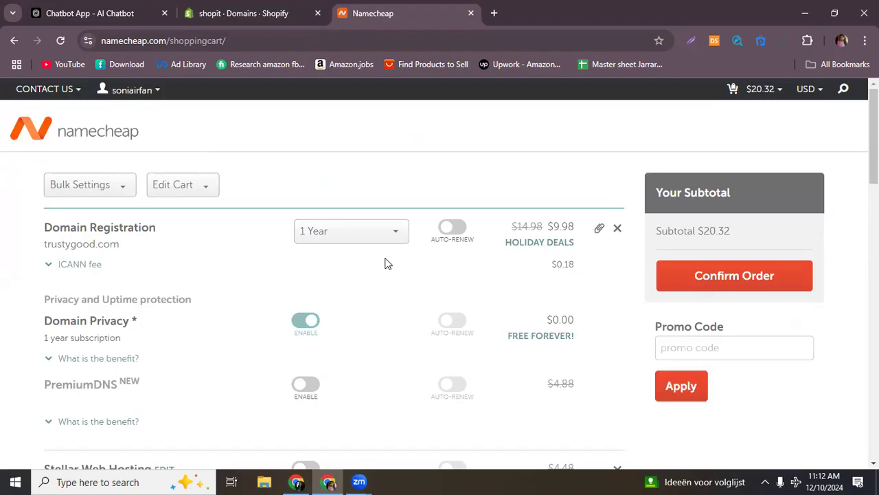
pyautogui.scroll(-1, 543, 373)
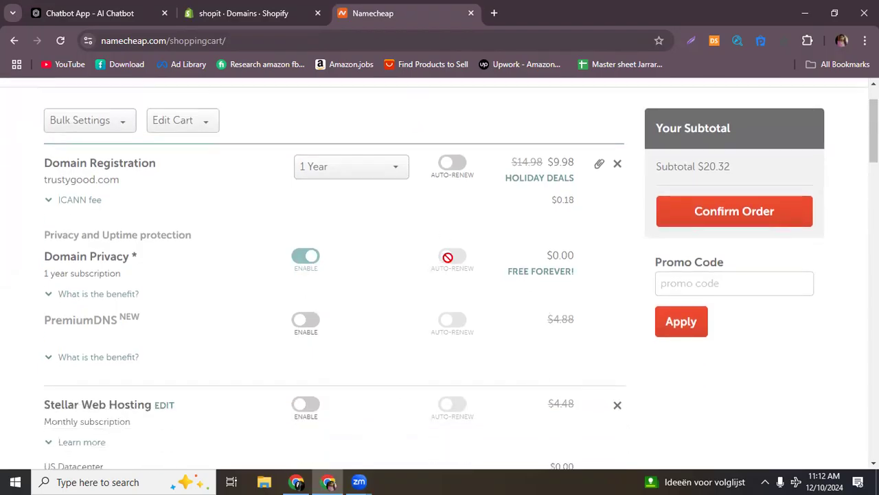
pyautogui.scroll(-3, 451, 256)
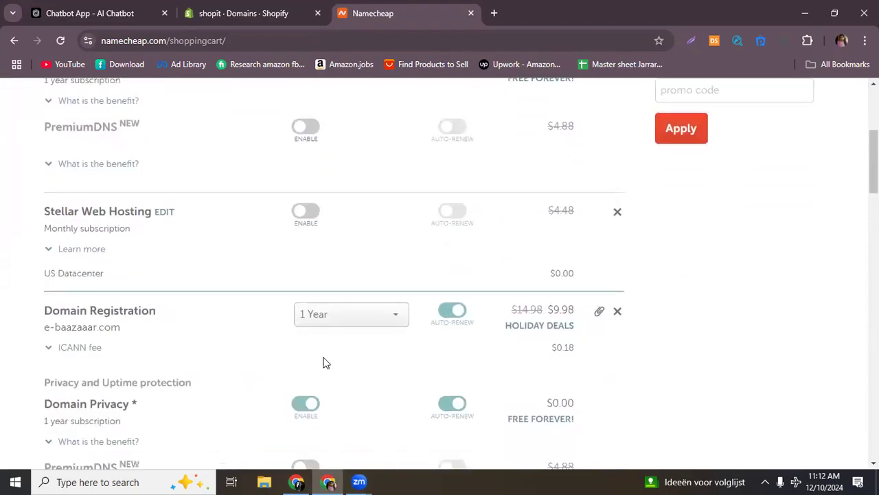
pyautogui.scroll(2, 255, 331)
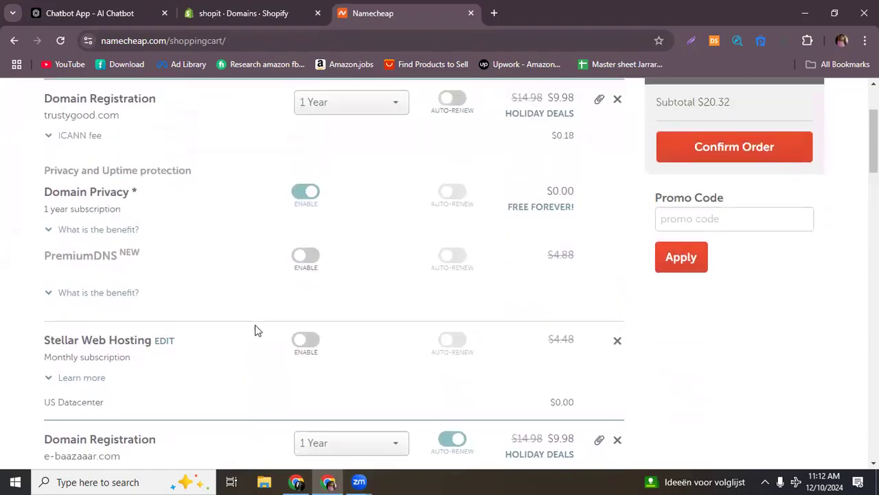
pyautogui.scroll(1, 254, 330)
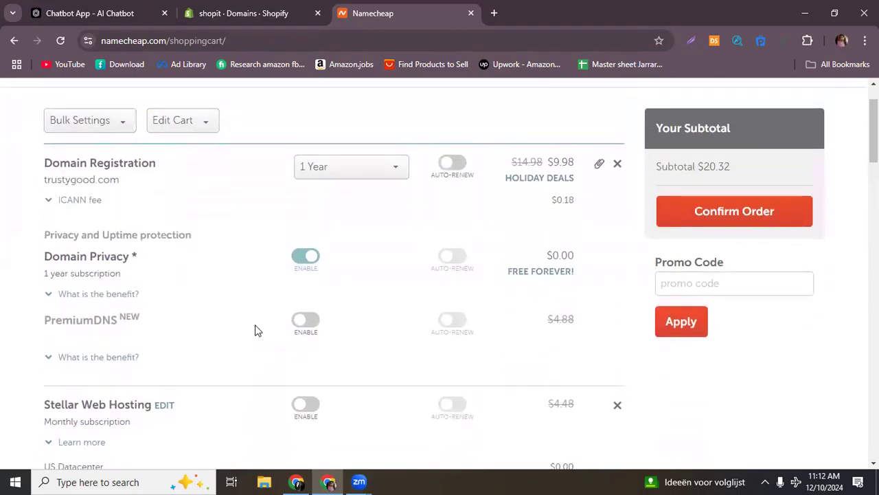
pyautogui.click(617, 167)
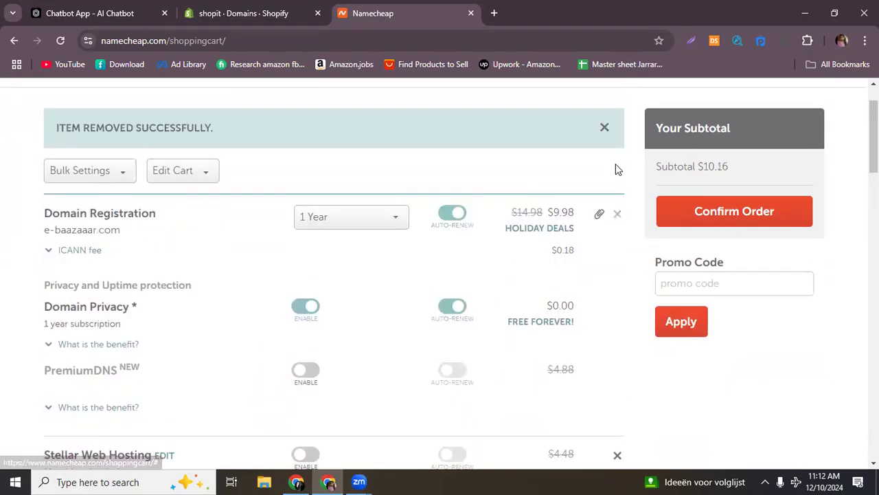
# - Confirm the order for the 1-year registration of e-baazaaar.com to reach the billing page
pyautogui.scroll(-1, 345, 259)
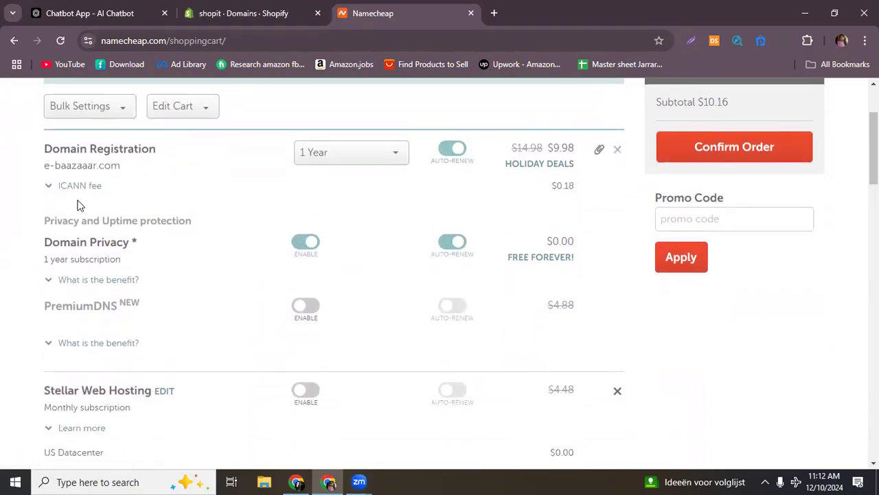
pyautogui.scroll(1, 821, 352)
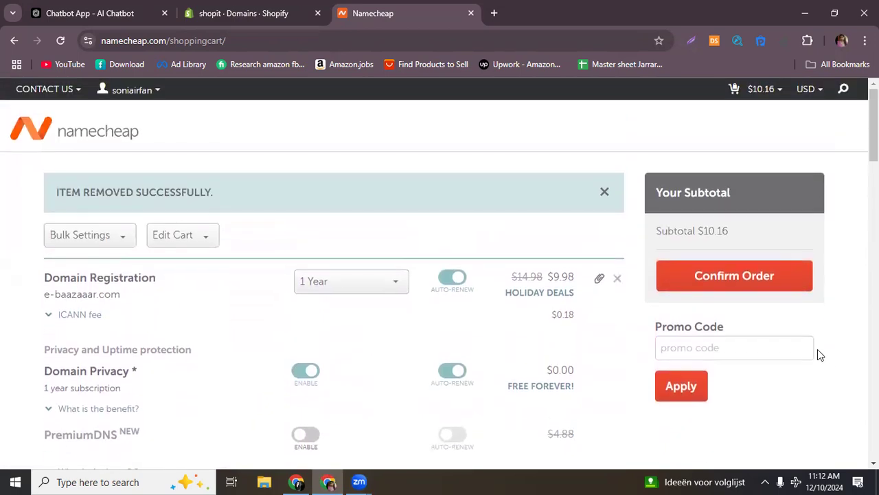
pyautogui.click(689, 284)
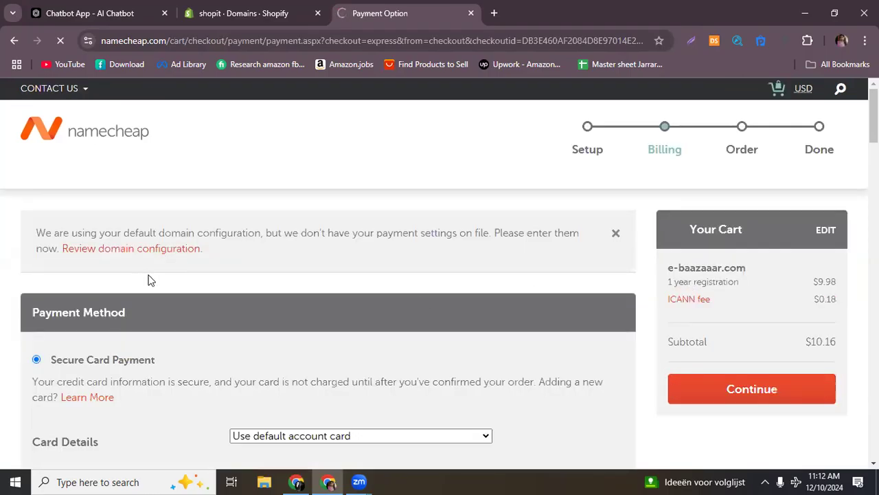
# - Examine the payment methods and the card choices available on the billing page
pyautogui.scroll(-3, 295, 296)
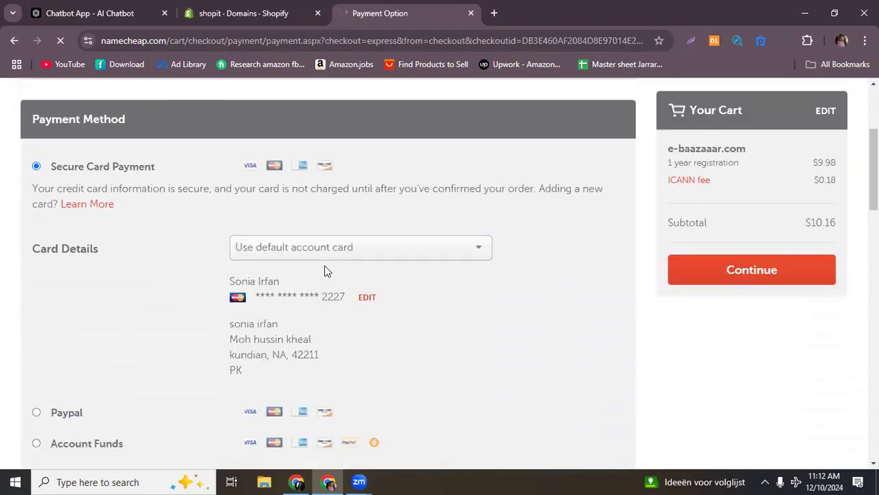
pyautogui.scroll(-2, 326, 287)
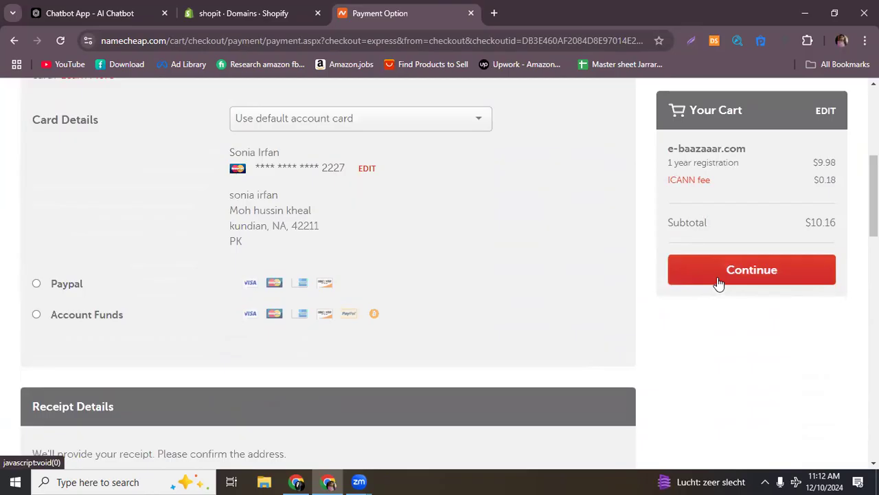
pyautogui.scroll(1, 343, 267)
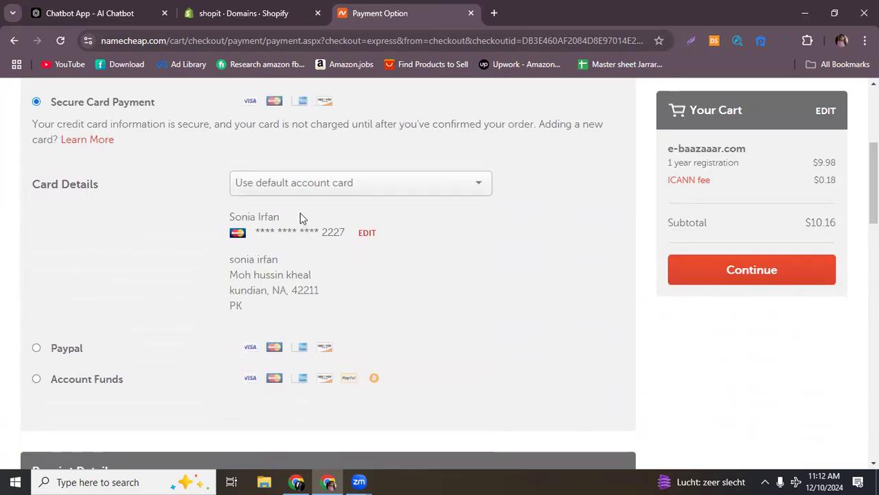
pyautogui.click(330, 189)
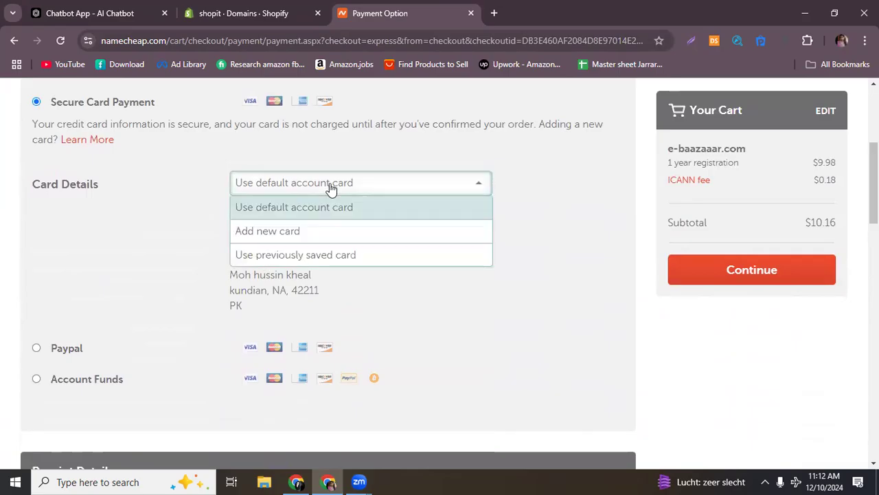
pyautogui.click(331, 190)
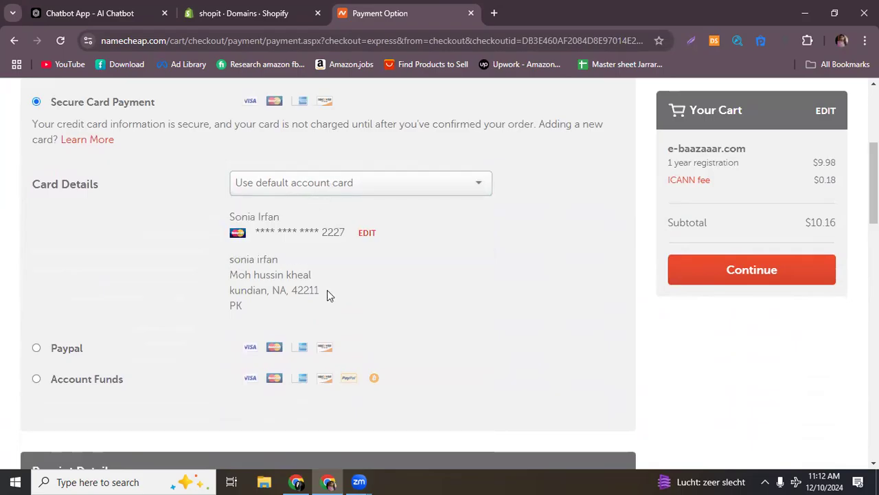
# - Return to the Namecheap home page and highlight the advertised price of .COM domains
pyautogui.scroll(4, 327, 290)
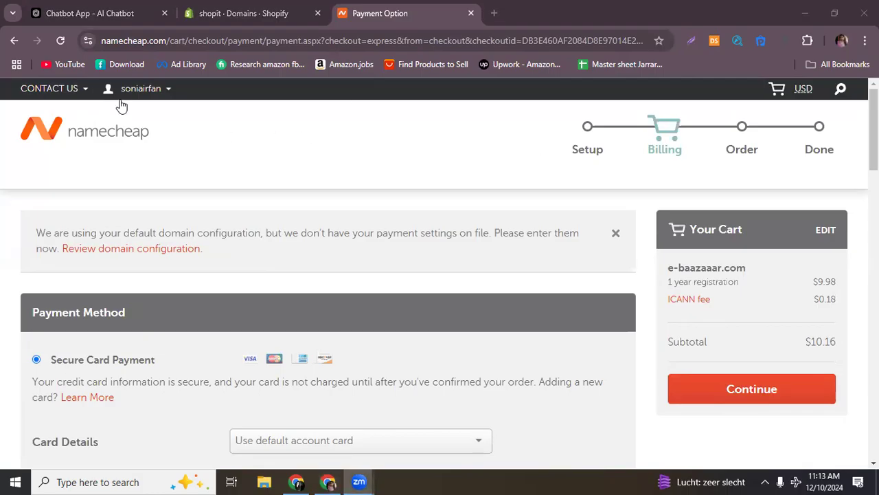
pyautogui.click(76, 138)
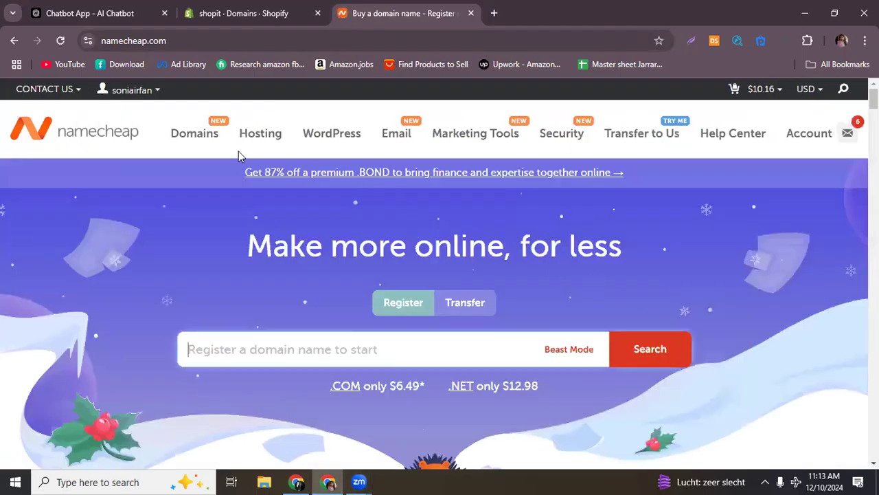
pyautogui.click(53, 127)
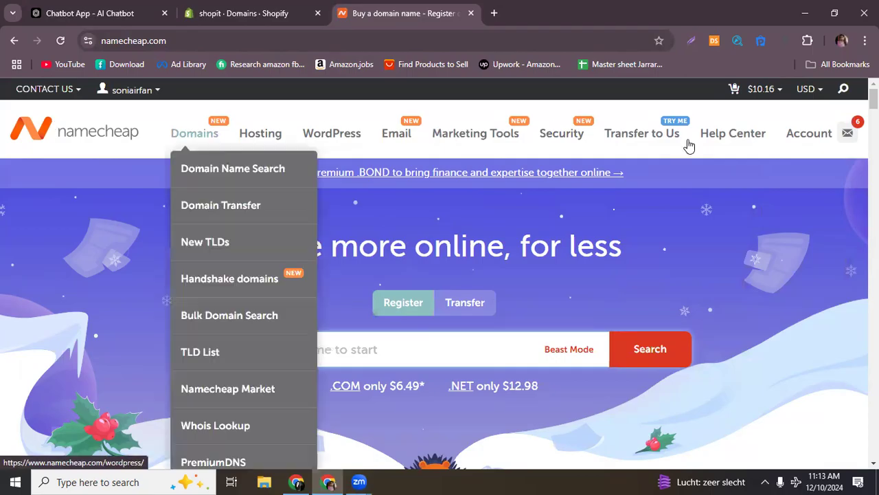
pyautogui.moveTo(828, 142)
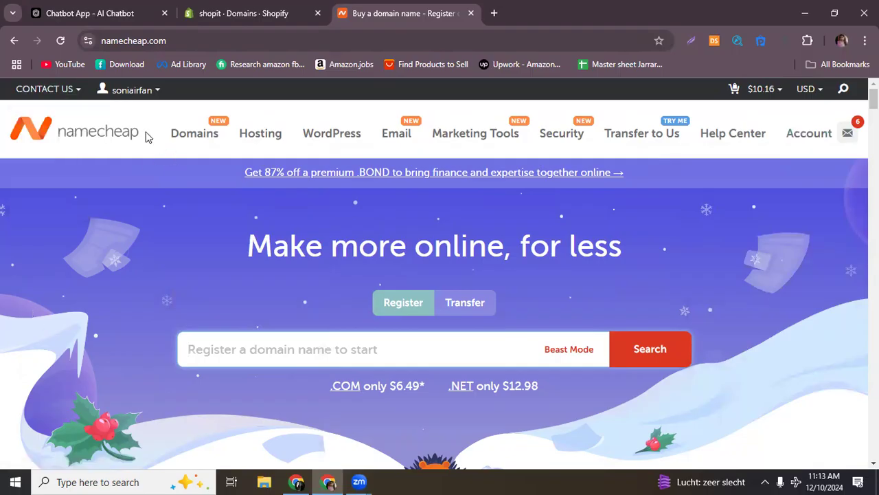
pyautogui.click(340, 67)
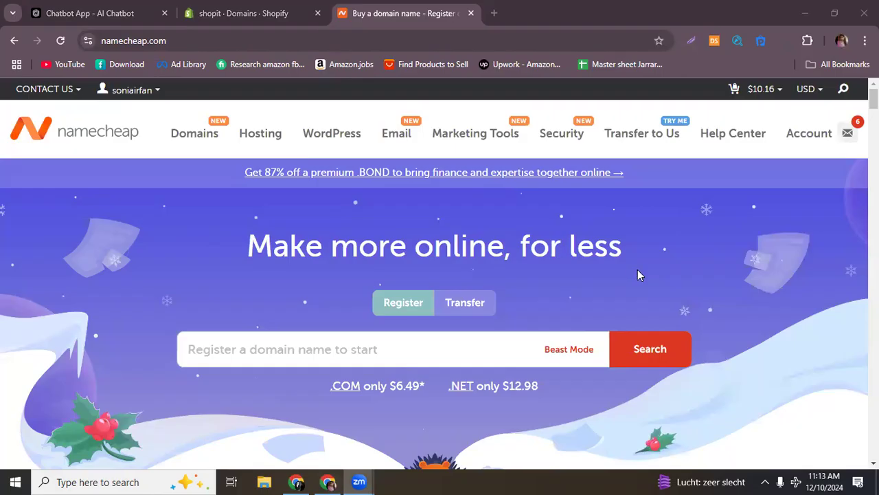
pyautogui.scroll(-1, 220, 319)
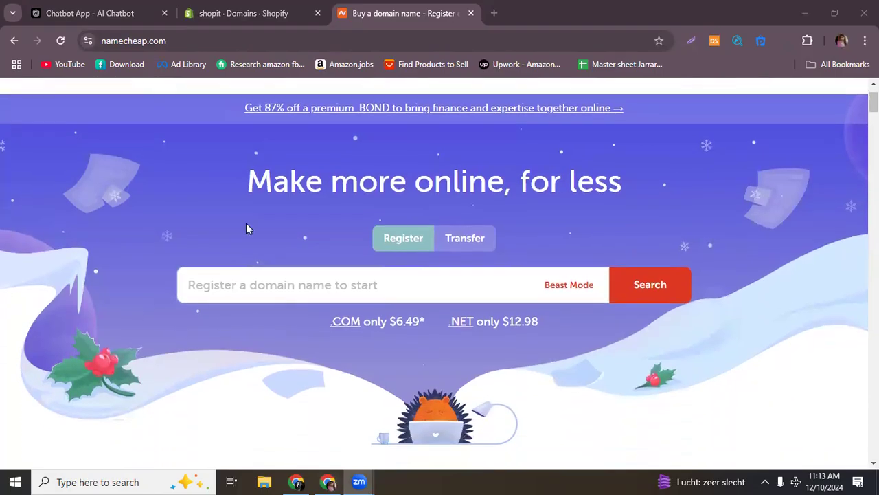
pyautogui.scroll(1, 247, 228)
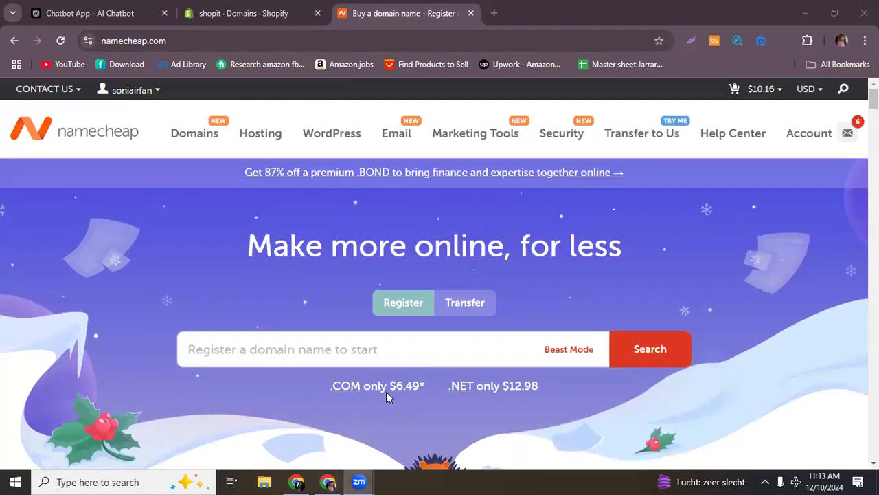
pyautogui.moveTo(391, 391); pyautogui.dragTo(423, 391)
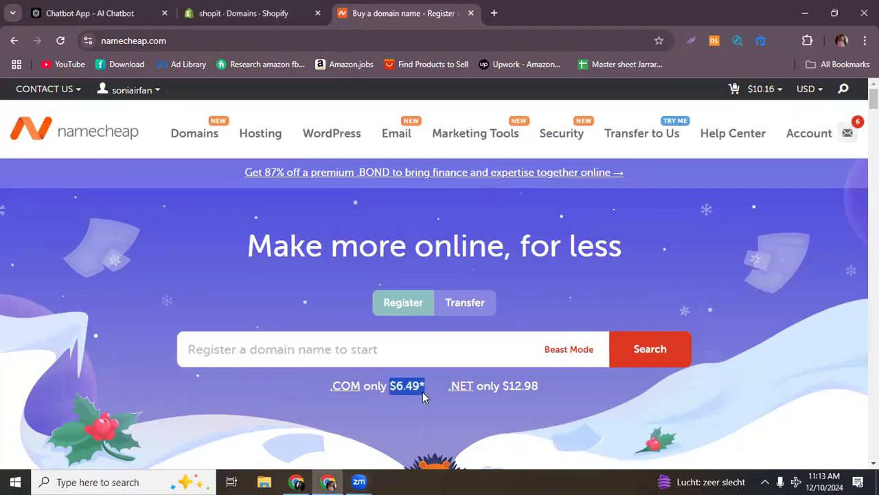
# - Open the Domains page and look over its domain pricing and benefits sections
pyautogui.click(209, 139)
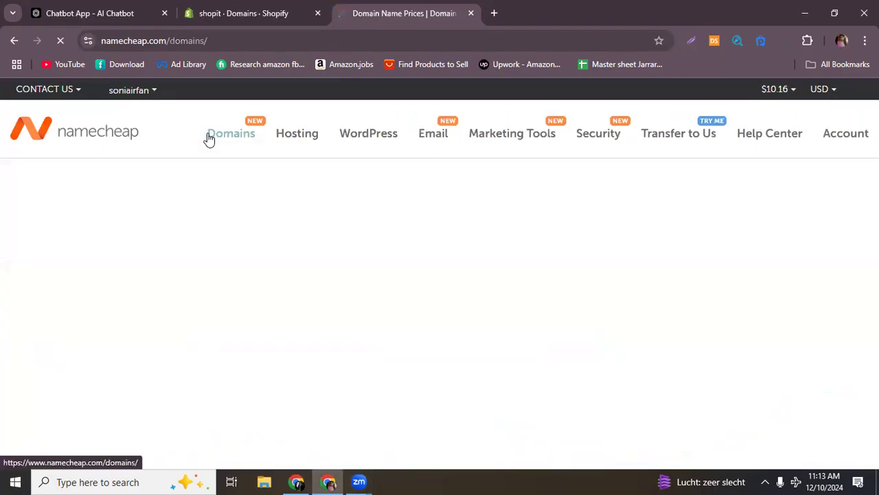
pyautogui.scroll(-1, 556, 254)
pyautogui.scroll(-7, 553, 254)
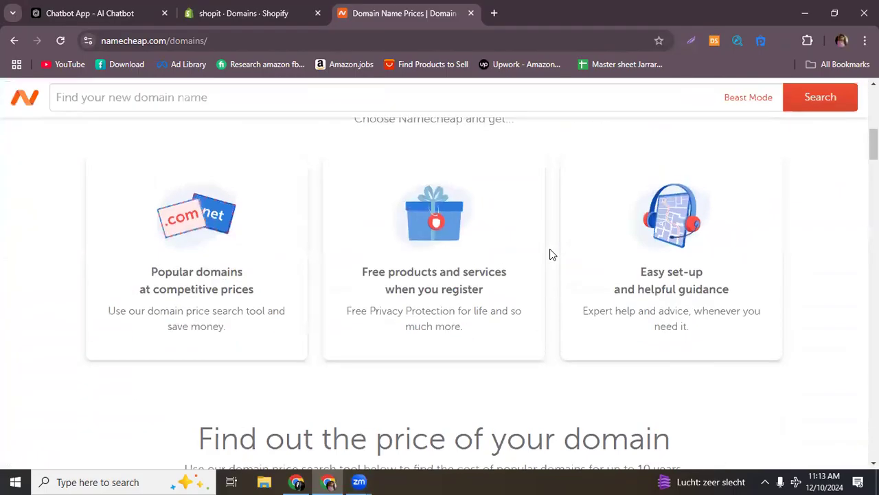
pyautogui.scroll(8, 551, 250)
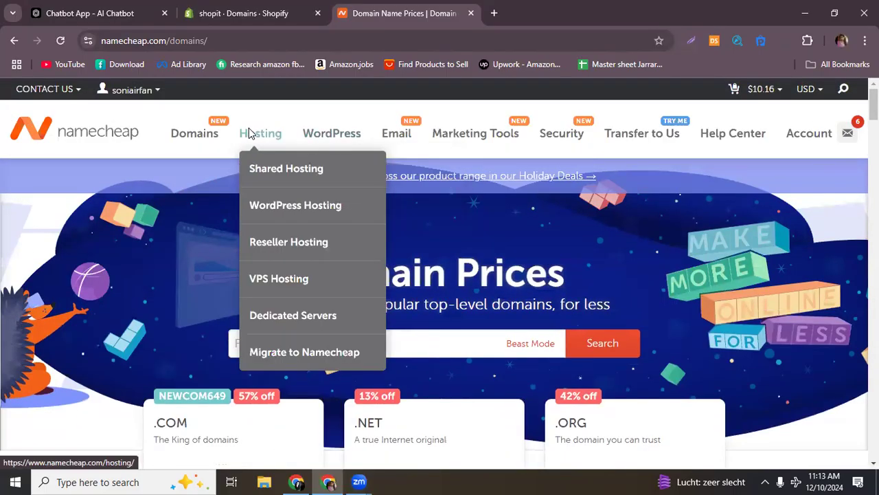
# - Return to the Namecheap home page and open the account dashboard
pyautogui.click(28, 141)
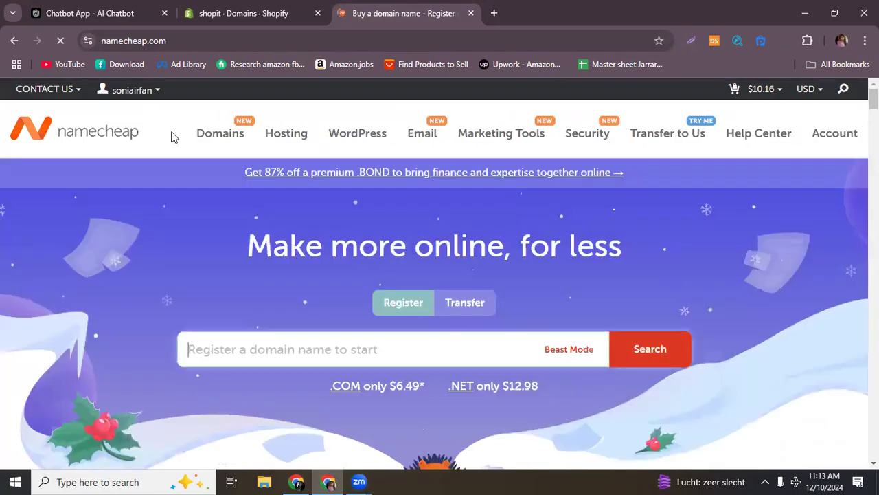
pyautogui.moveTo(217, 140)
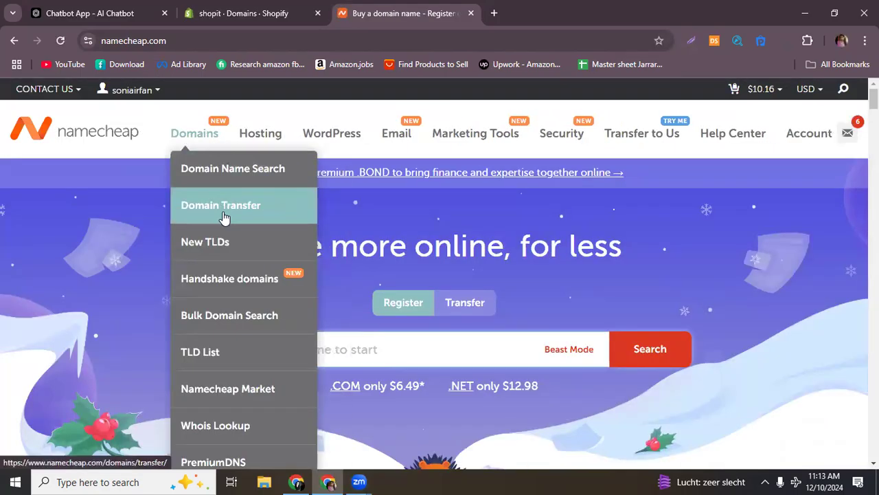
pyautogui.scroll(-2, 226, 228)
pyautogui.scroll(2, 226, 226)
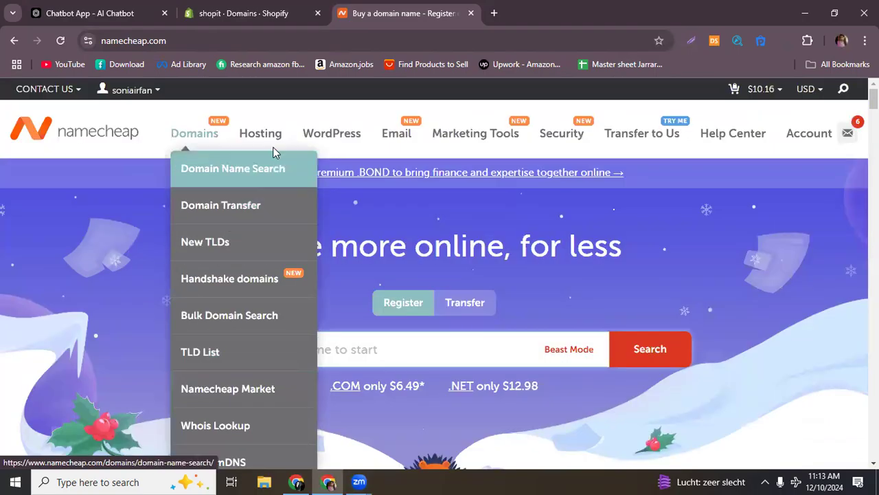
pyautogui.moveTo(265, 150)
pyautogui.moveTo(352, 146)
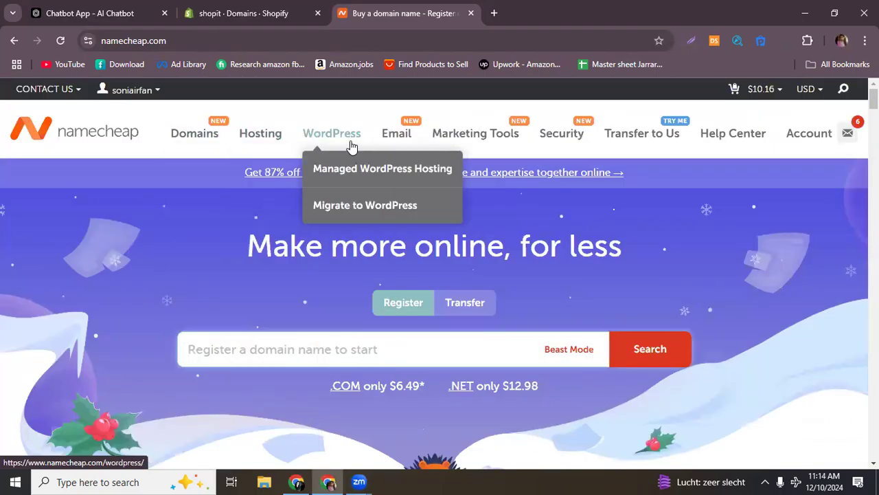
pyautogui.moveTo(800, 148)
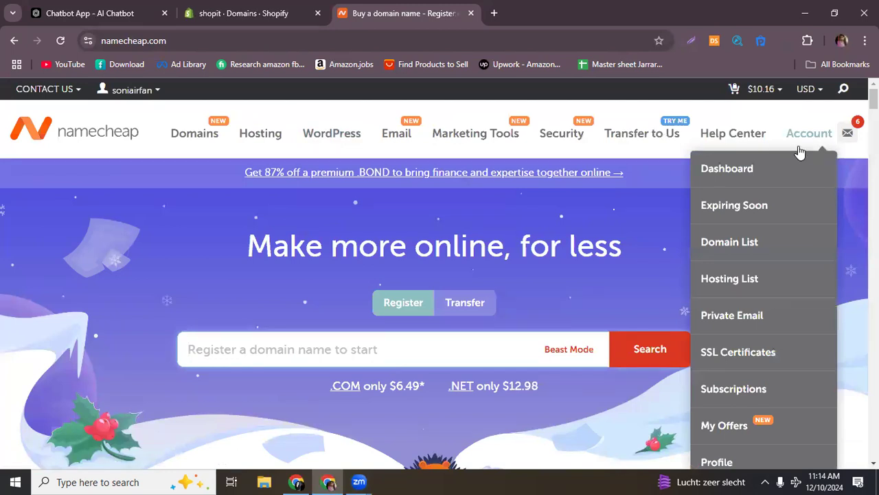
pyautogui.click(780, 178)
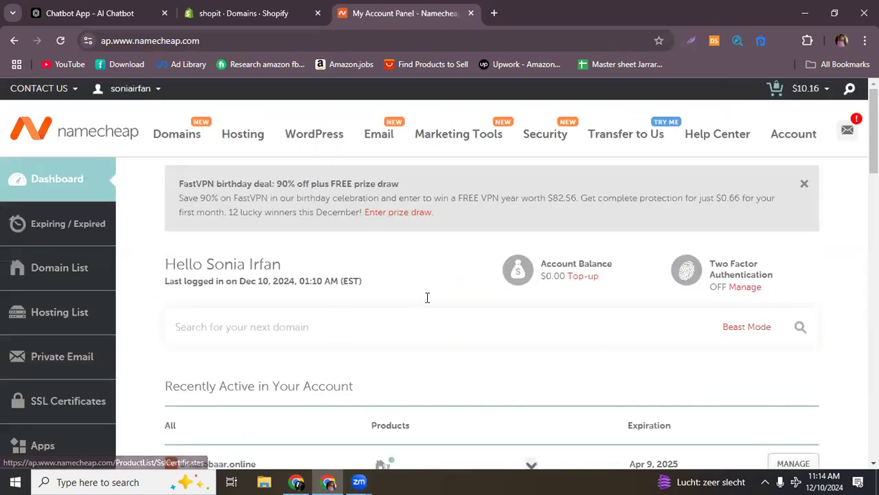
# - Examine the recently active domains on the account dashboard, including their products, expiration and available actions
pyautogui.scroll(-1, 442, 300)
pyautogui.scroll(-1, 442, 300)
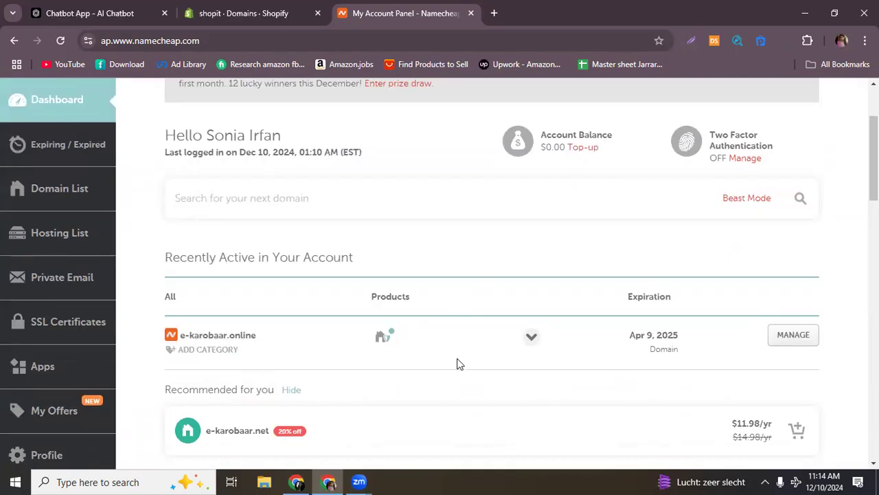
pyautogui.scroll(-3, 383, 281)
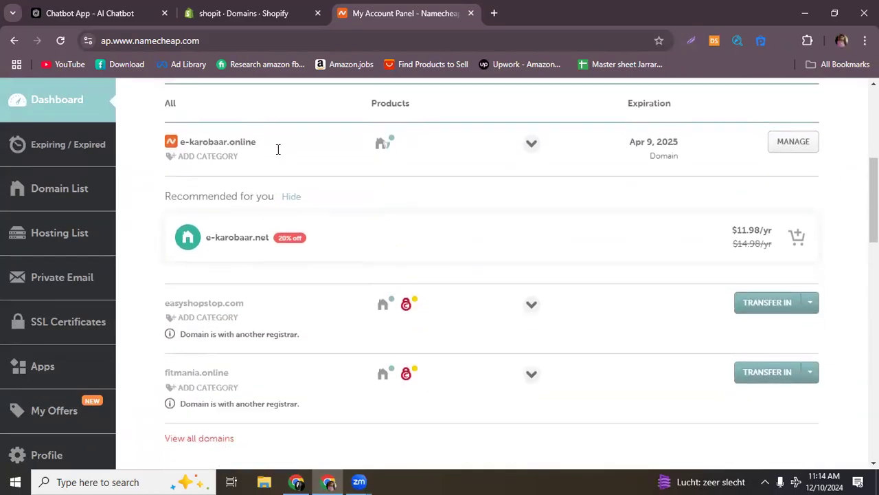
pyautogui.scroll(1, 277, 147)
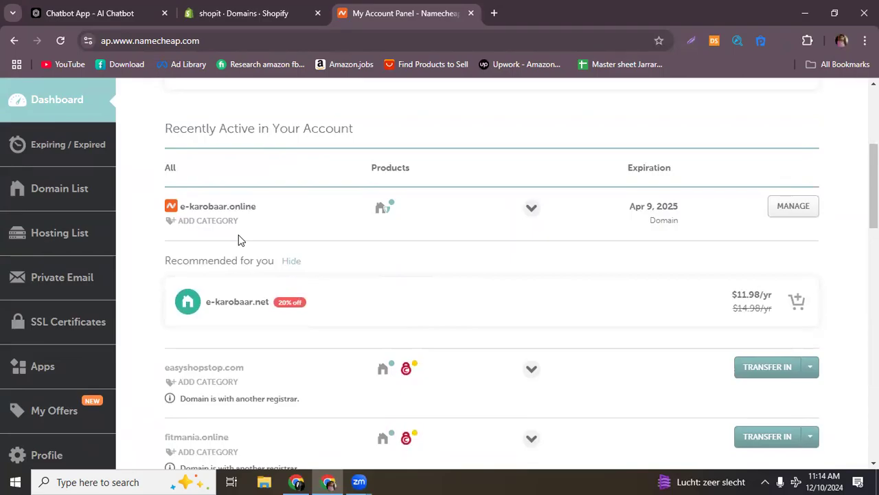
pyautogui.scroll(-2, 251, 217)
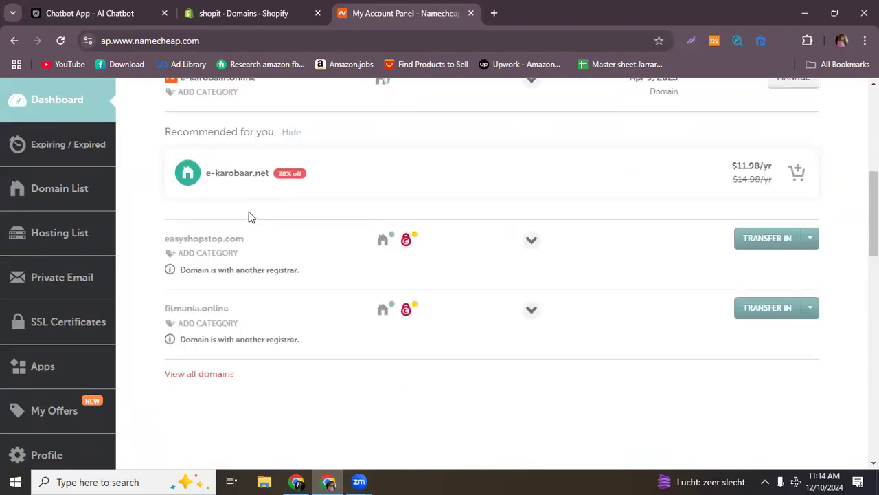
pyautogui.scroll(1, 252, 217)
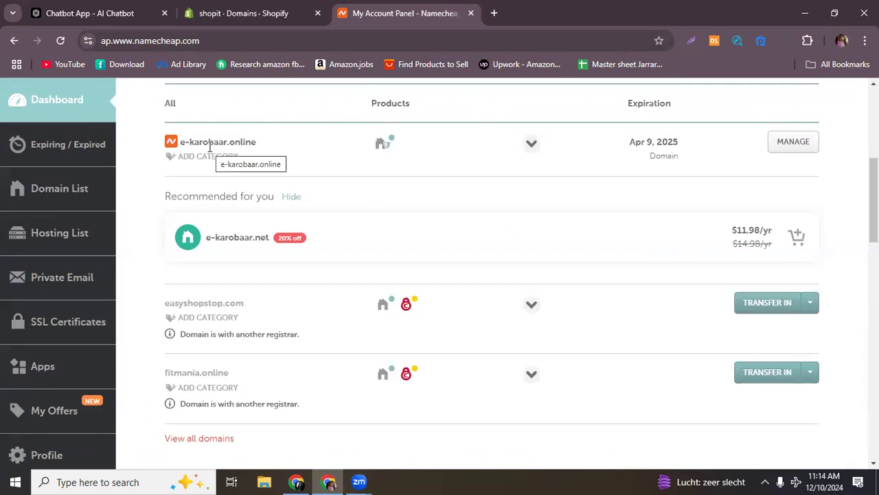
pyautogui.scroll(-2, 377, 173)
pyautogui.moveTo(377, 182)
pyautogui.scroll(2, 241, 187)
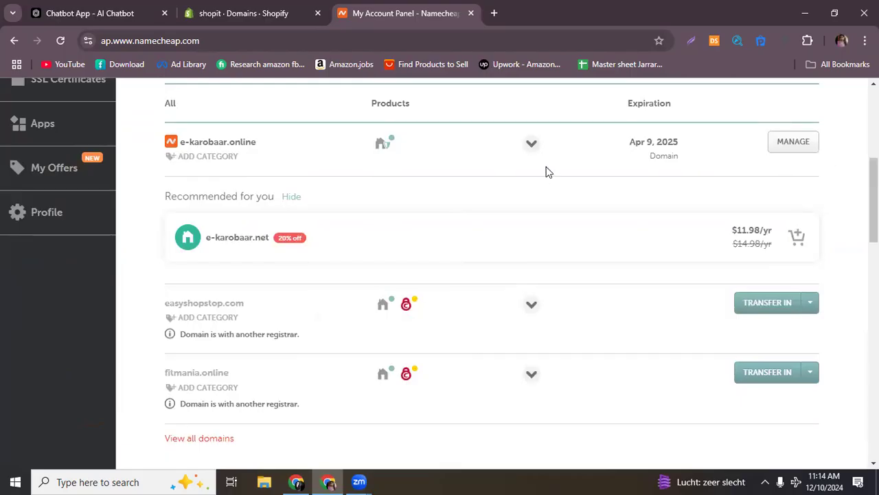
# - Switch to Shopify, open the form for connecting an existing domain, and copy the name e-karobaar.online from the Namecheap dashboard
pyautogui.click(244, 13)
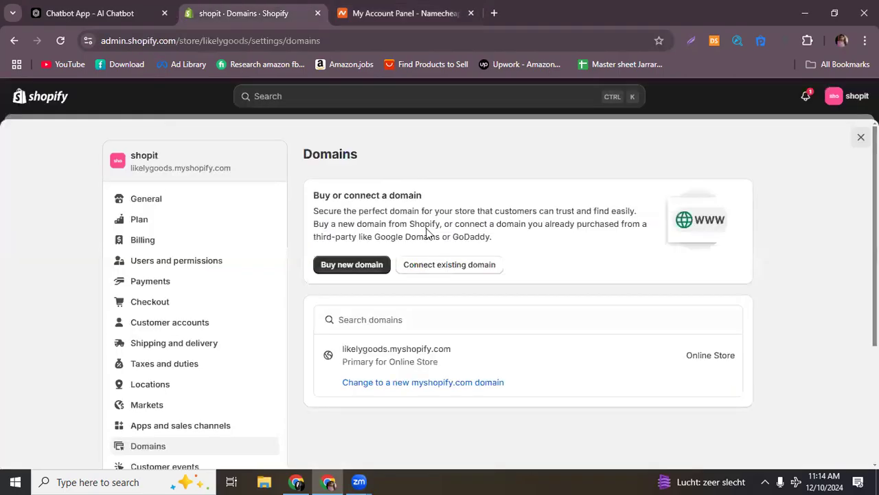
pyautogui.click(438, 267)
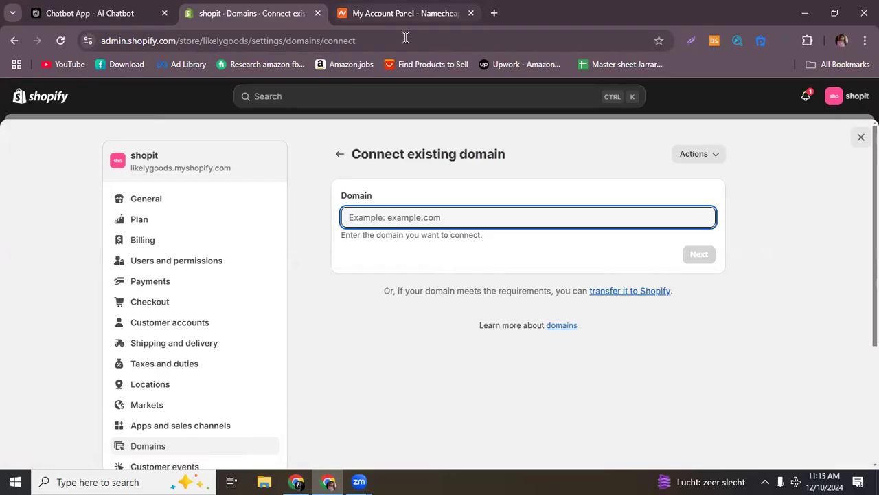
pyautogui.click(393, 8)
pyautogui.moveTo(263, 272); pyautogui.dragTo(183, 276)
pyautogui.click(183, 277)
pyautogui.tripleClick(183, 276)
pyautogui.hotkey('ctrl', 'c')
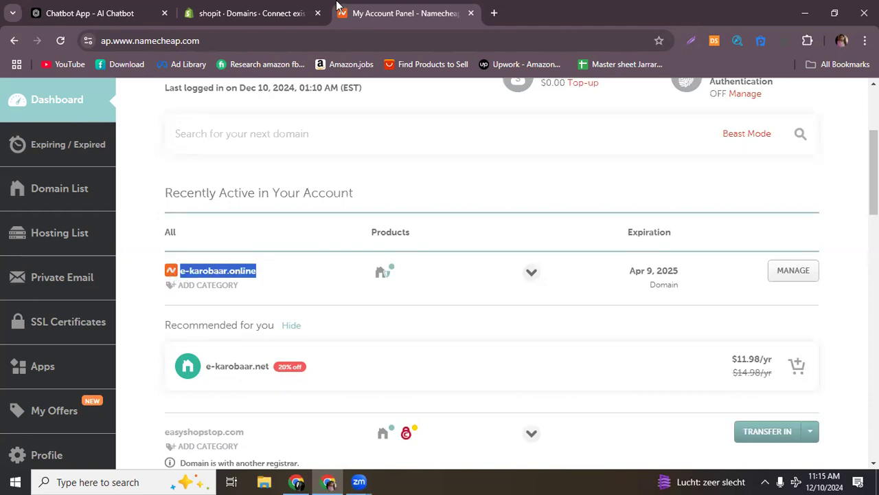
# - Enter e-karobaar.online as the existing domain to connect in Shopify and continue to its setup instructions
pyautogui.click(277, 13)
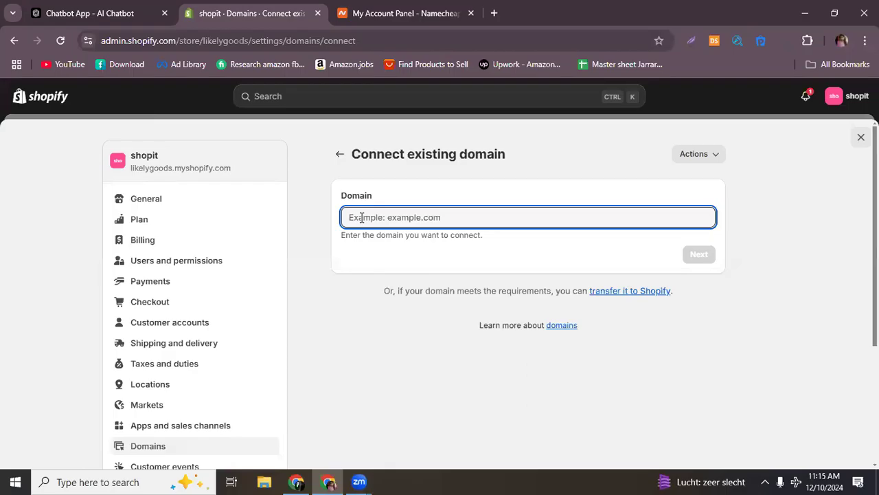
pyautogui.hotkey('ctrl', 'v')
pyautogui.click(706, 255)
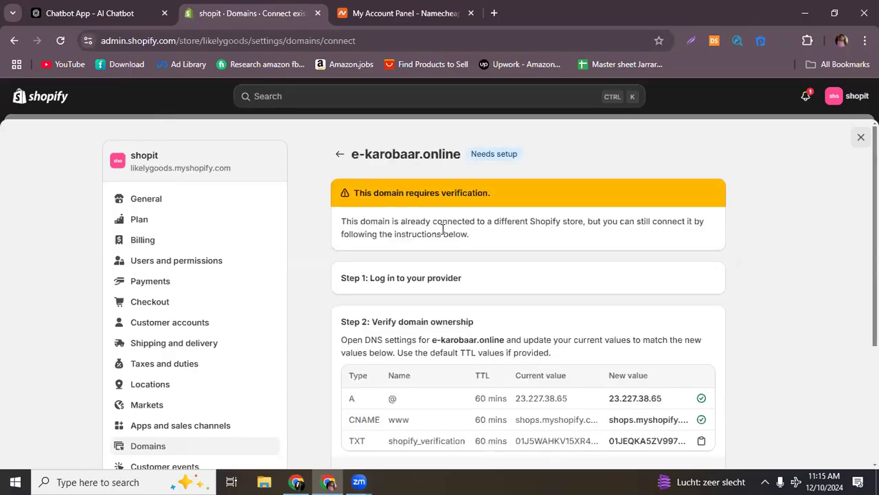
# - Highlight the domain verification notice and review the DNS records required to verify ownership
pyautogui.moveTo(350, 192); pyautogui.dragTo(467, 197)
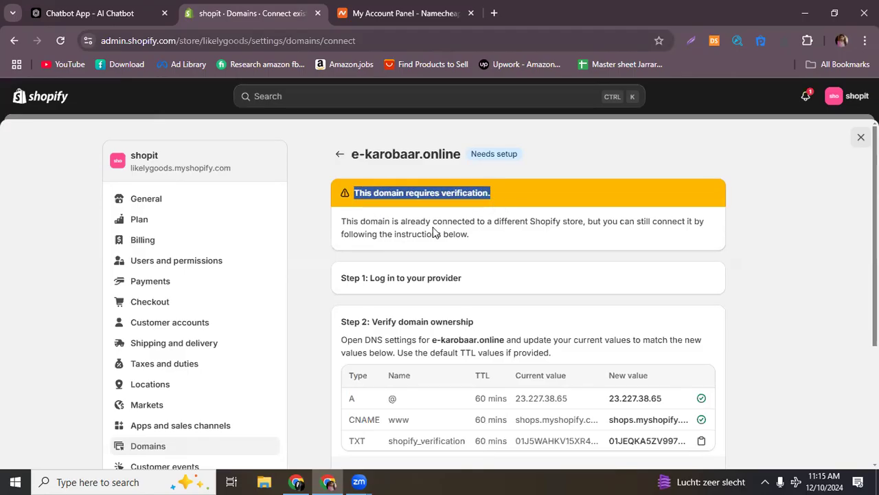
pyautogui.scroll(-1, 433, 230)
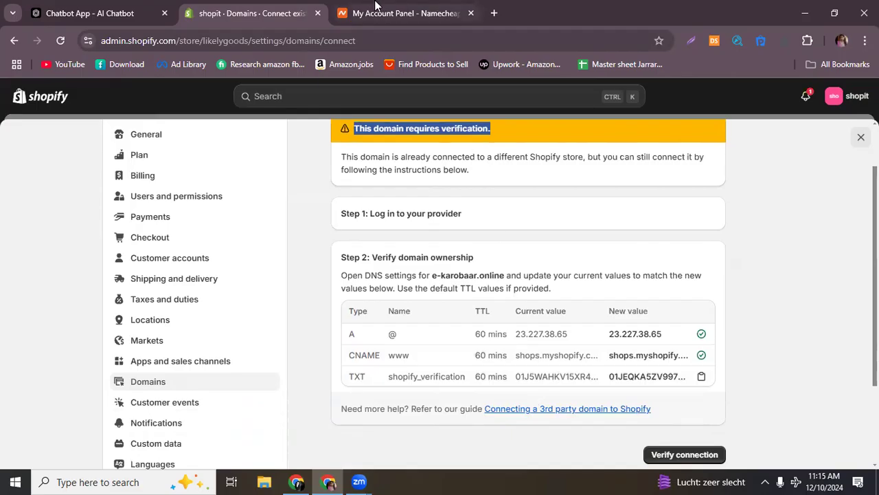
pyautogui.scroll(1, 520, 262)
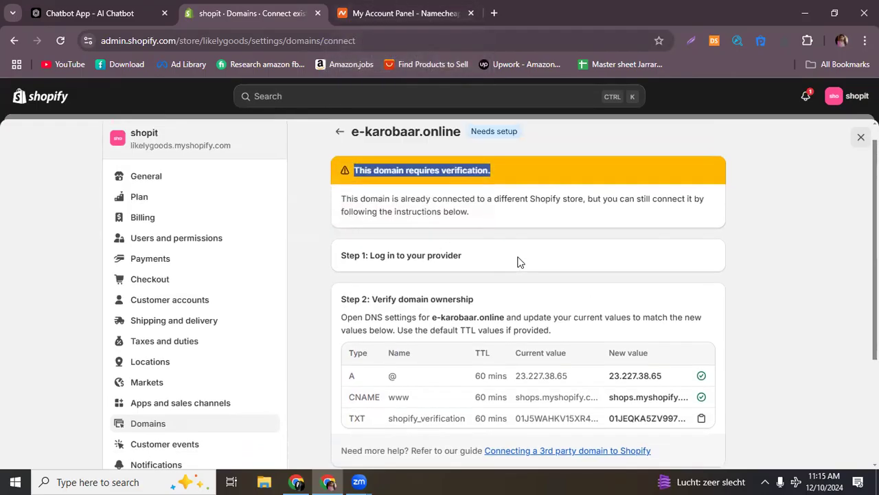
# - Switch to Namecheap and open the Advanced DNS settings of e-karobaar.online
pyautogui.click(398, 10)
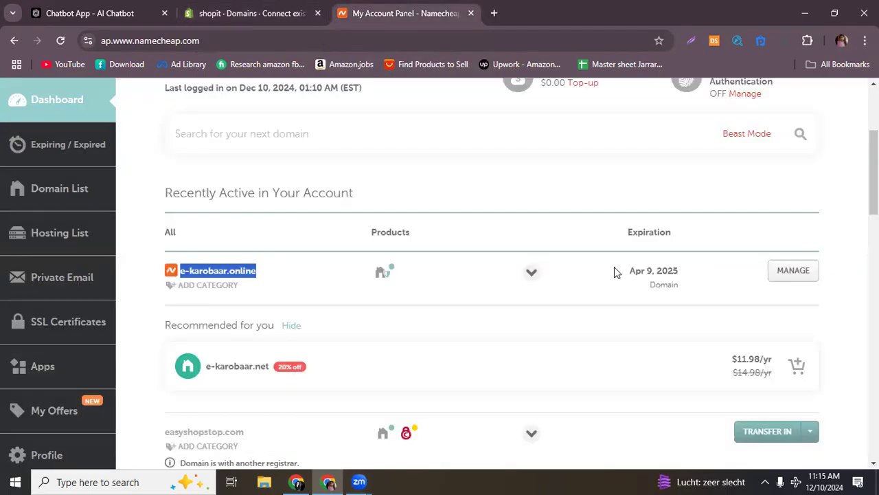
pyautogui.scroll(1, 611, 270)
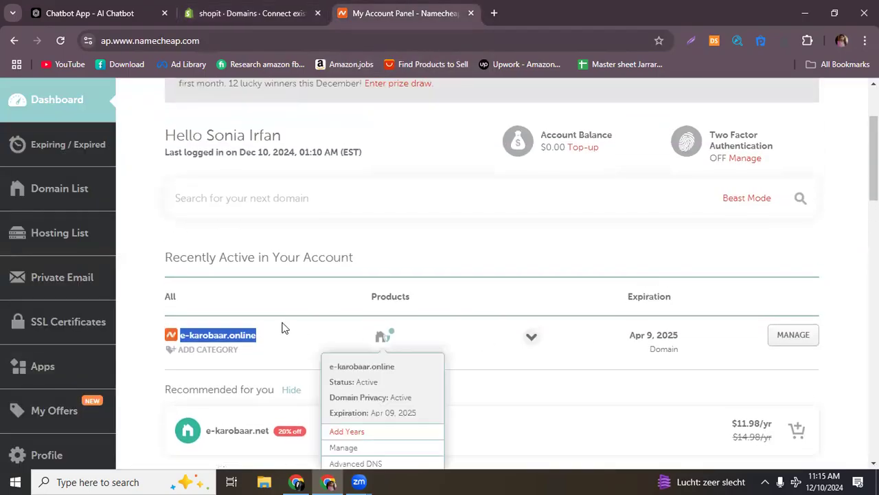
pyautogui.click(782, 336)
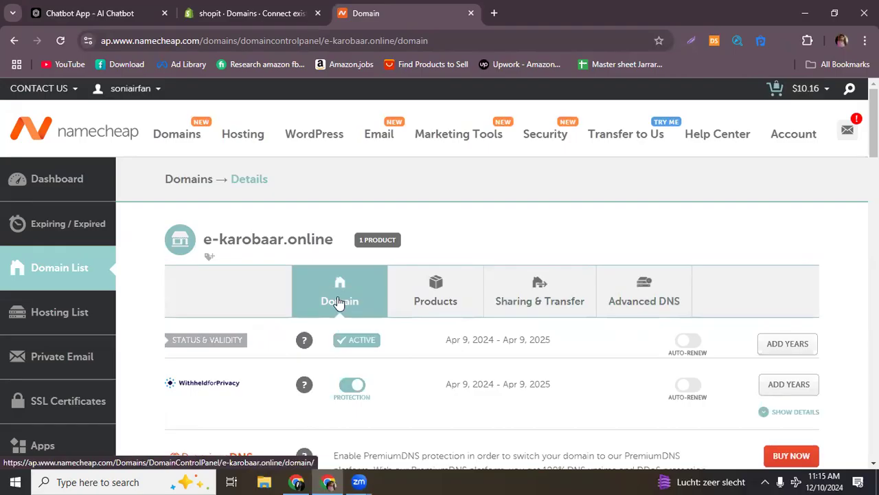
pyautogui.click(660, 314)
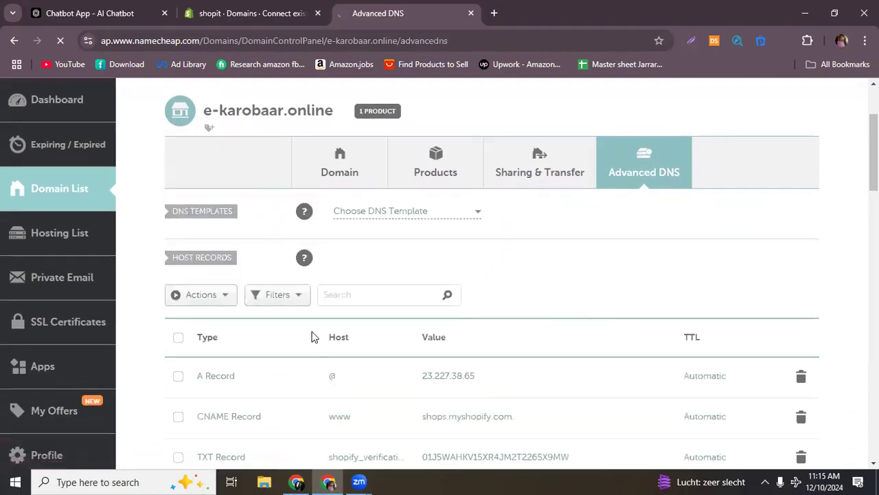
# - Delete the existing A, CNAME and TXT host records of e-karobaar.online and check the remaining DNS settings
pyautogui.click(178, 338)
pyautogui.scroll(-1, 554, 337)
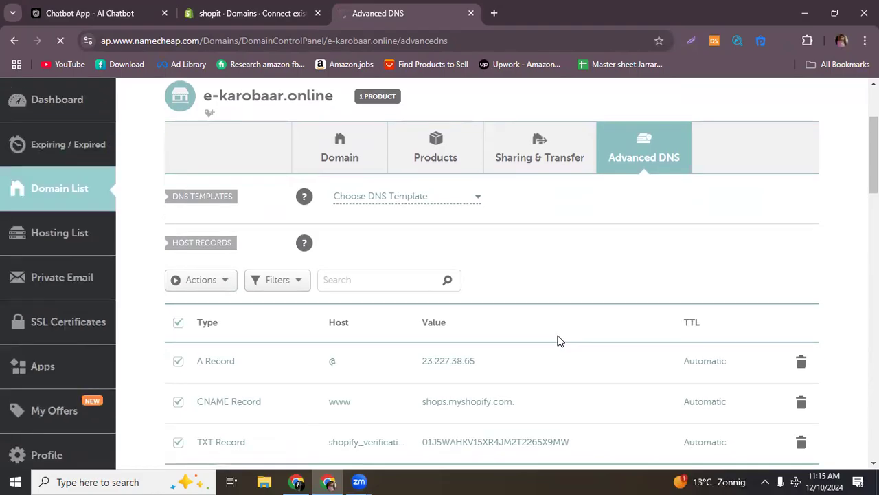
pyautogui.click(803, 314)
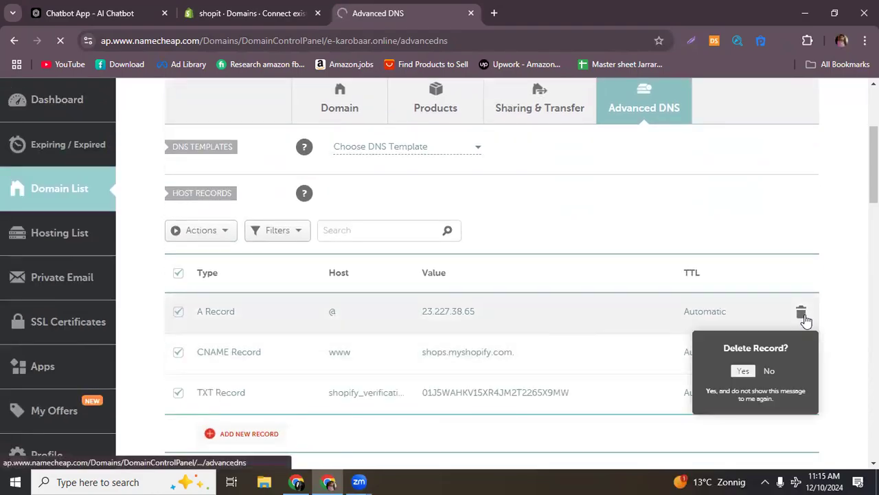
pyautogui.click(737, 375)
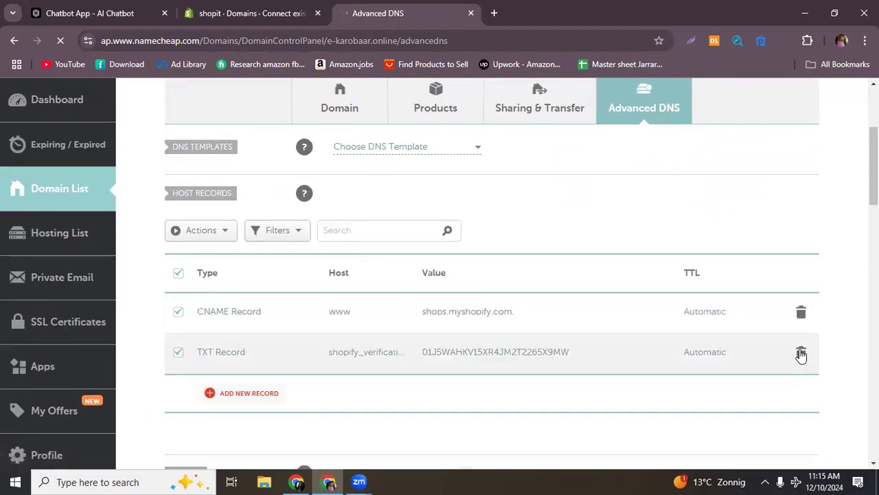
pyautogui.click(801, 313)
pyautogui.click(741, 371)
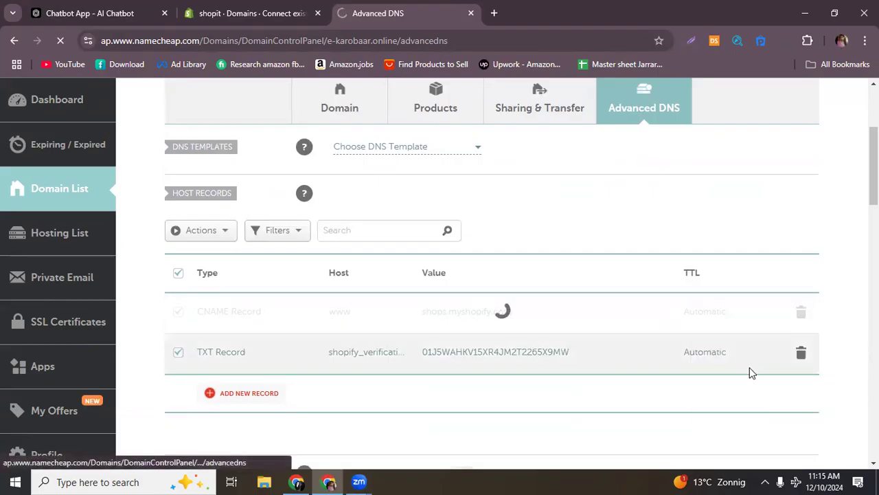
pyautogui.click(801, 311)
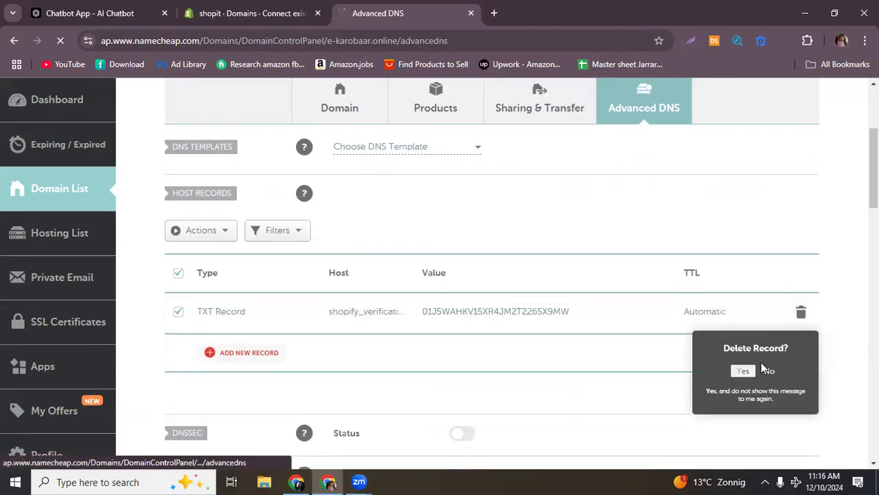
pyautogui.click(746, 374)
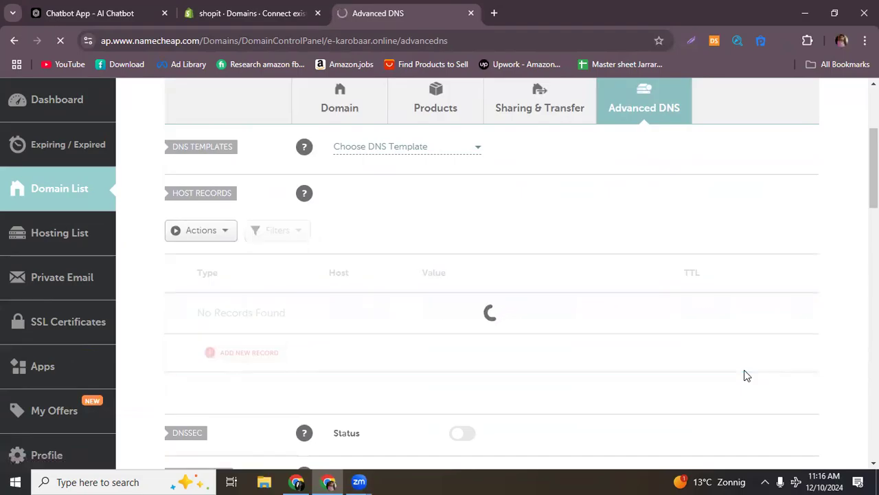
pyautogui.scroll(-1, 317, 324)
pyautogui.scroll(-2, 317, 324)
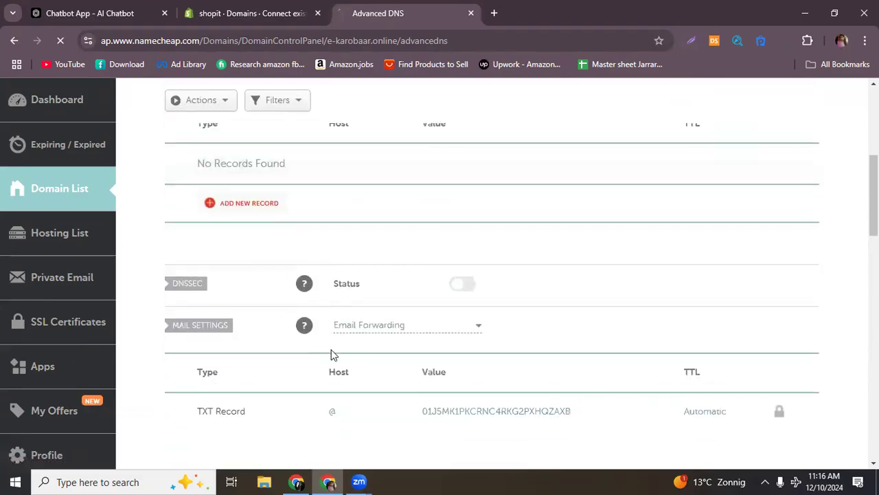
pyautogui.scroll(1, 347, 373)
pyautogui.scroll(1, 319, 364)
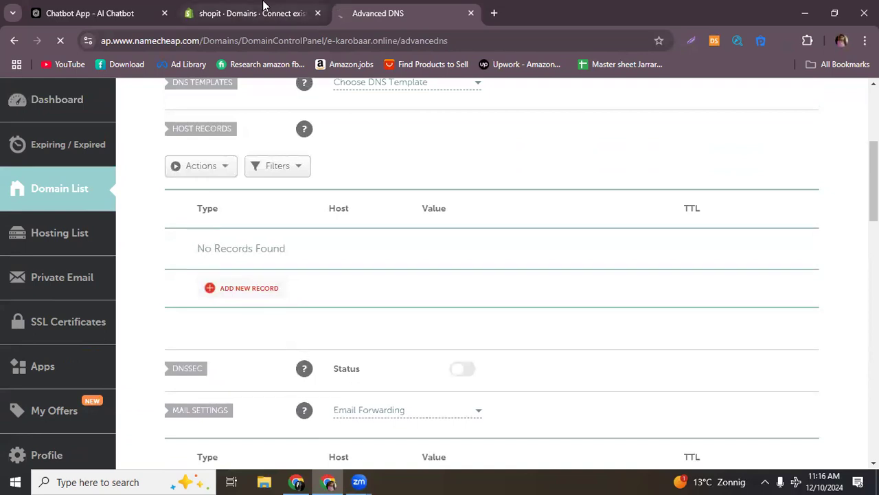
# - Switch back to Shopify's ownership verification instructions and highlight the A record's name, @
pyautogui.click(259, 13)
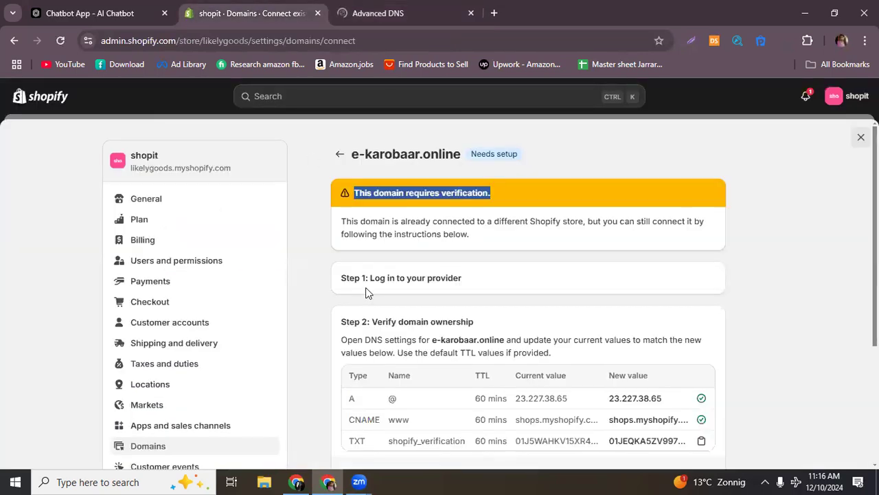
pyautogui.scroll(-2, 372, 303)
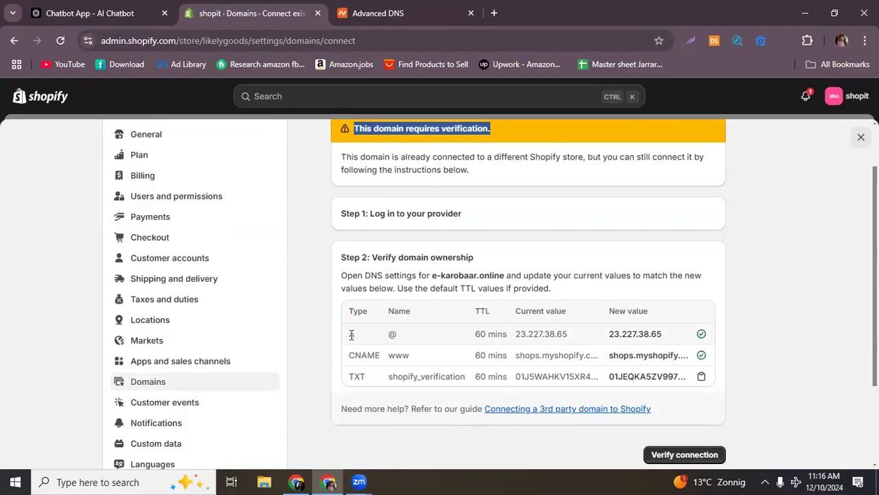
pyautogui.click(395, 335)
pyautogui.doubleClick(395, 334)
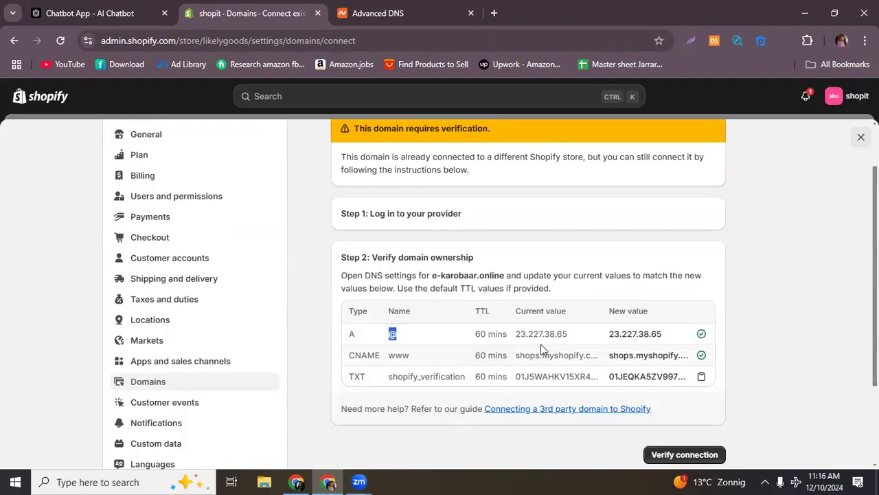
# - Highlight the A record's current and new values and review the rows of Shopify's required DNS records
pyautogui.moveTo(570, 334); pyautogui.dragTo(517, 334)
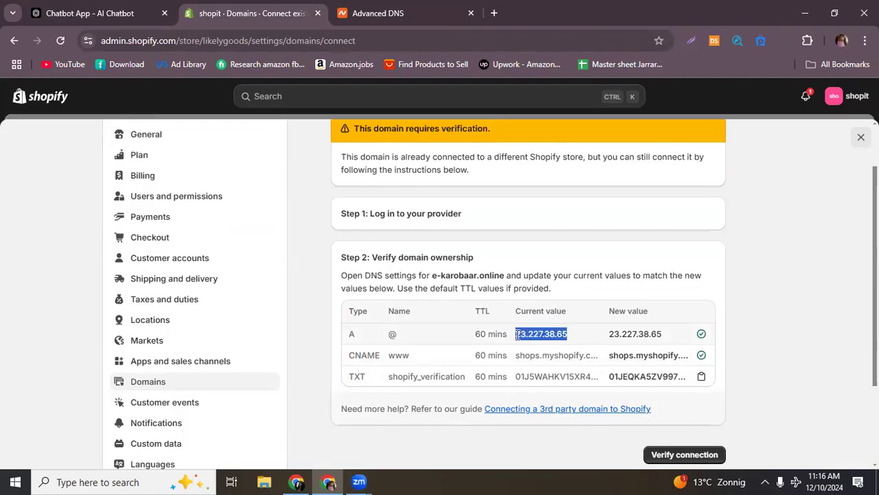
pyautogui.moveTo(610, 334); pyautogui.dragTo(661, 335)
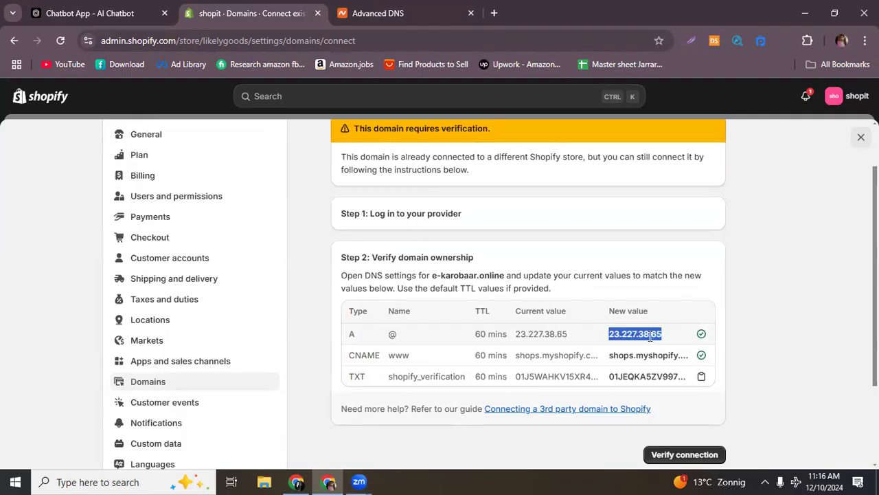
pyautogui.moveTo(347, 330); pyautogui.dragTo(369, 356)
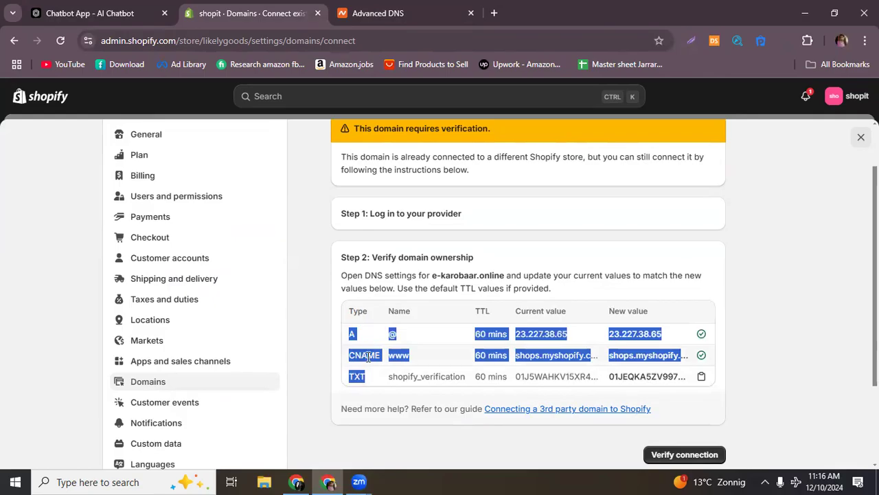
pyautogui.click(376, 368)
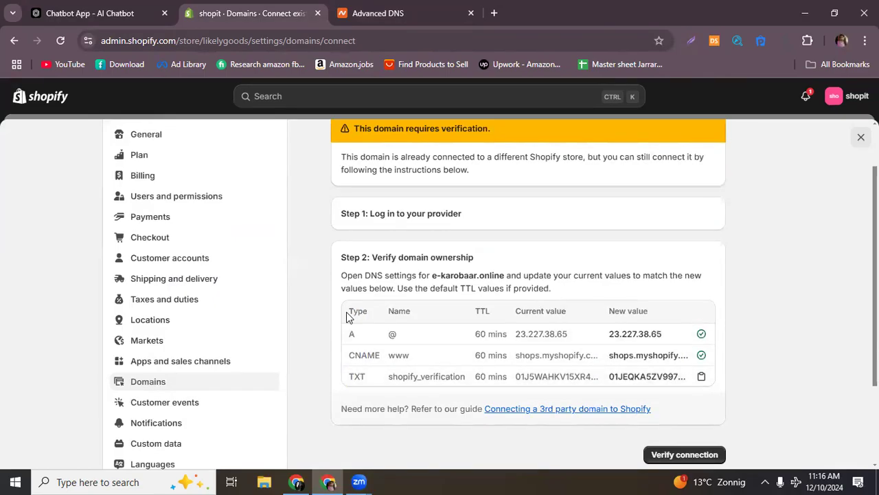
# - Switch to Namecheap and add a new A Record for e-karobaar.online with the host @, matching Shopify's instructions
pyautogui.click(375, 9)
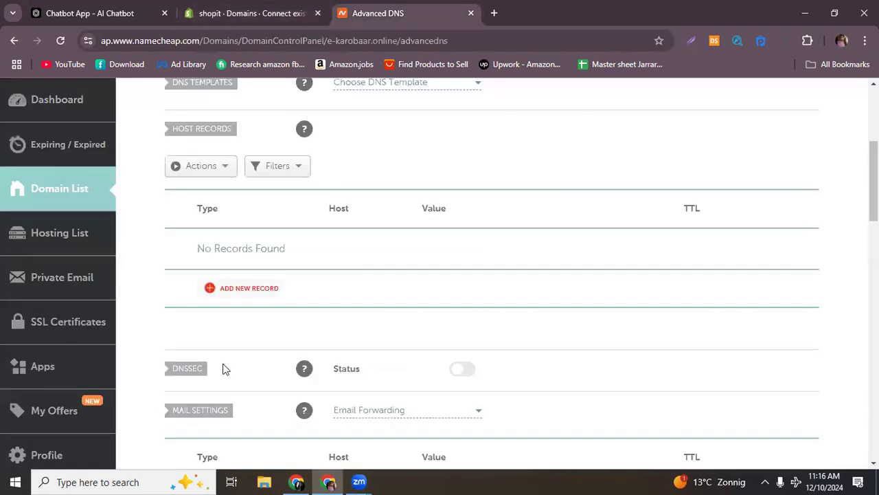
pyautogui.click(254, 289)
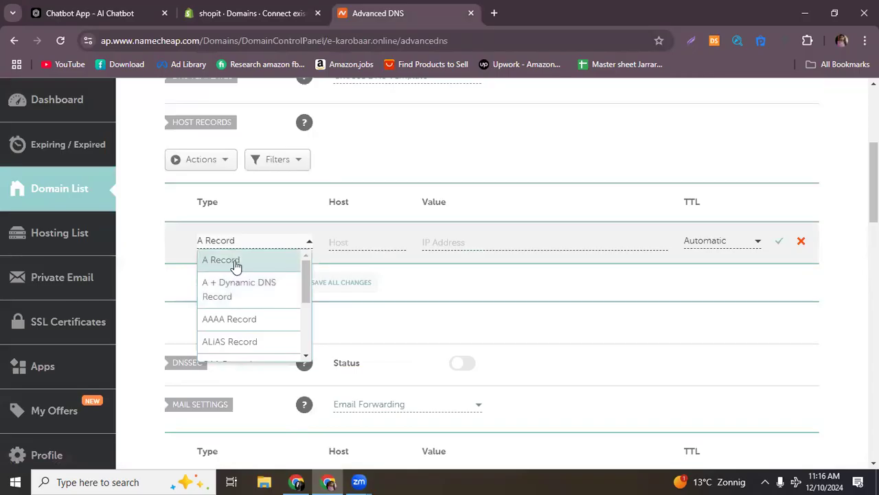
pyautogui.click(235, 264)
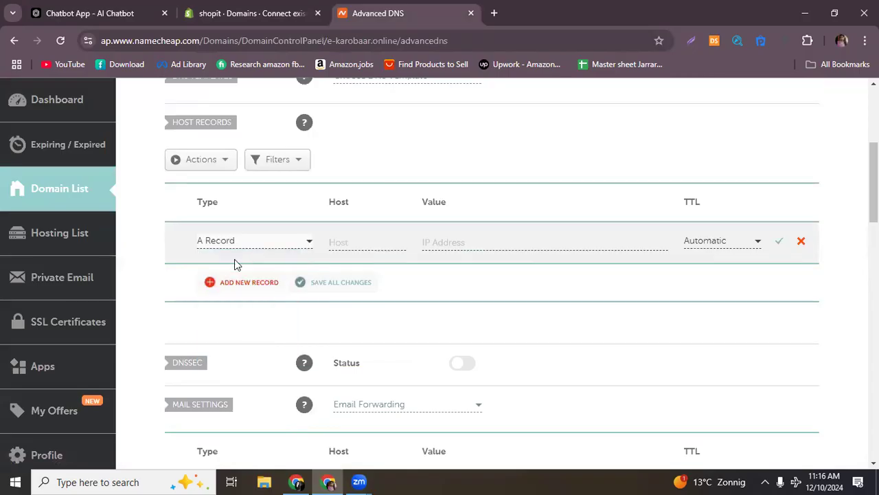
pyautogui.click(362, 243)
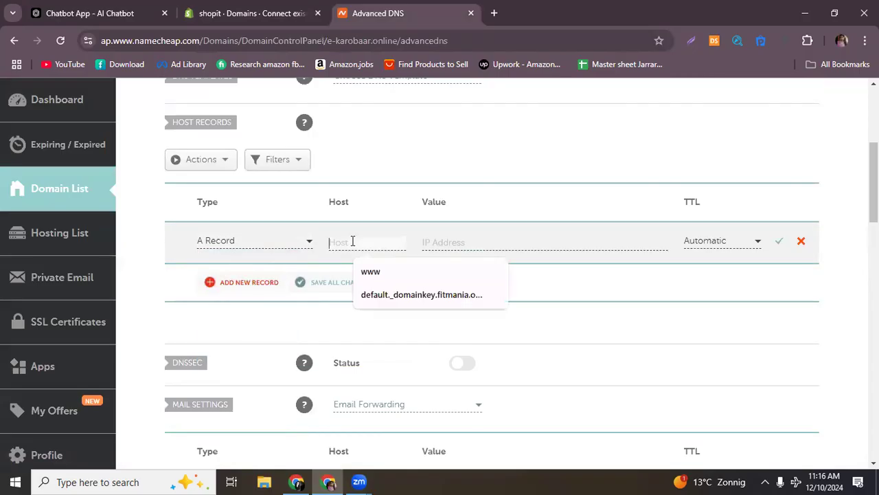
pyautogui.click(275, 8)
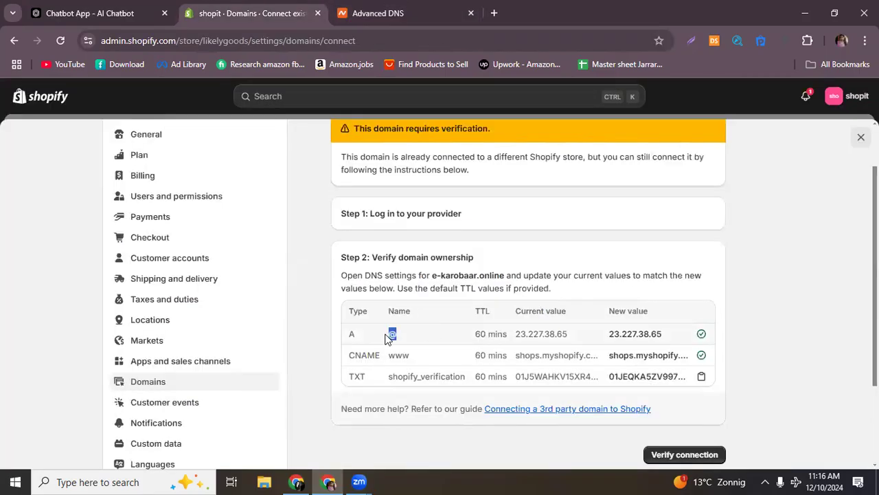
pyautogui.click(382, 14)
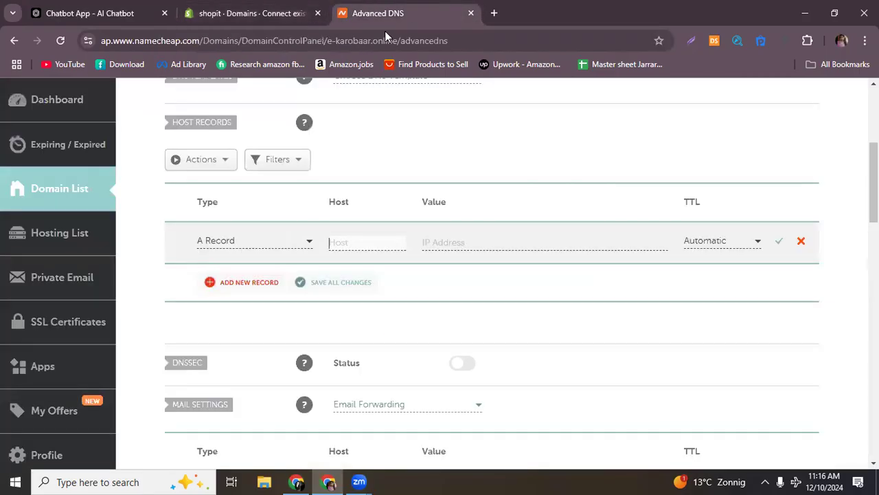
pyautogui.write('@')
# - Copy the A record's new value, 23.227.38.65, from Shopify into the Namecheap A Record's value and save the record
pyautogui.click(464, 244)
pyautogui.click(303, 8)
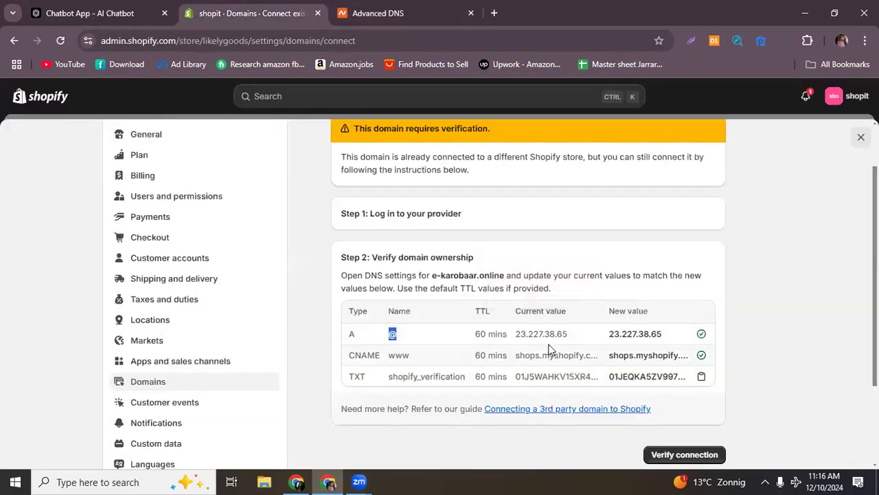
pyautogui.moveTo(665, 338); pyautogui.dragTo(611, 335)
pyautogui.hotkey('ctrl', 'c')
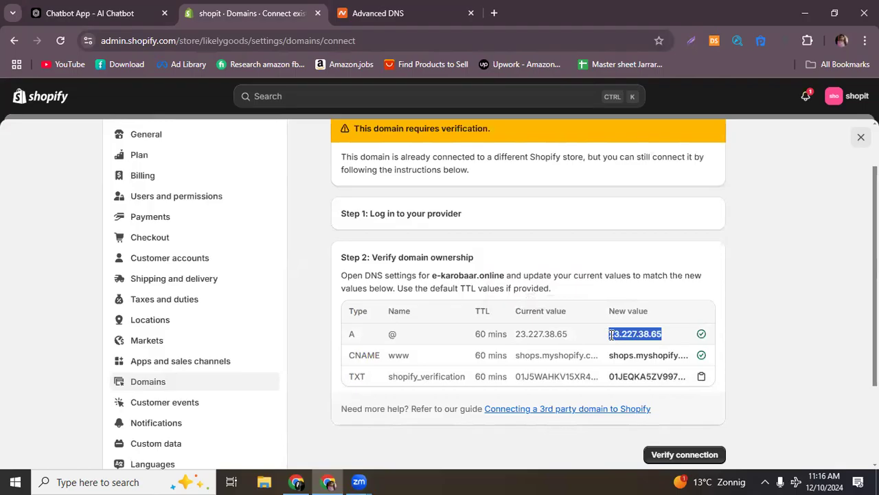
pyautogui.click(387, 12)
pyautogui.click(442, 241)
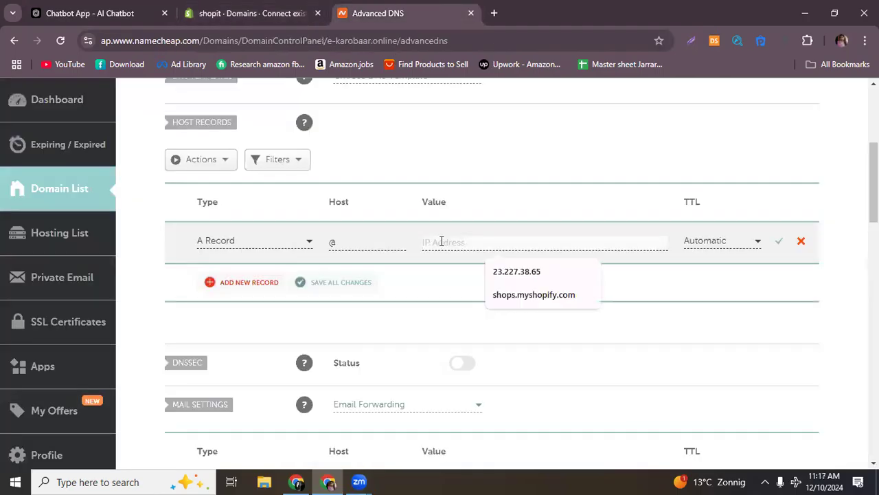
pyautogui.hotkey('ctrl', 'v')
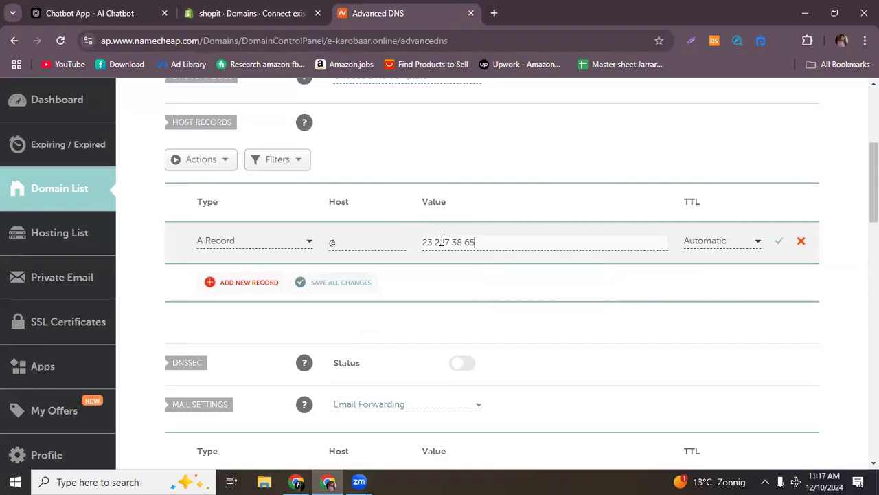
pyautogui.click(782, 242)
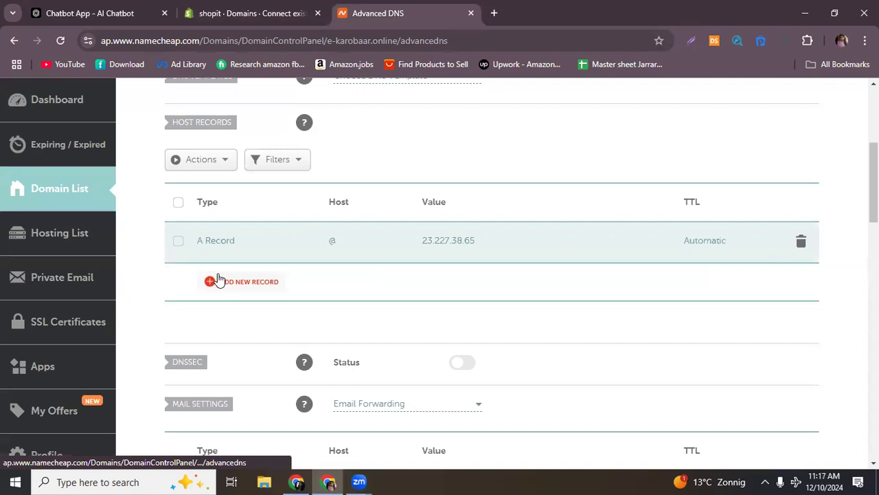
# - Add a CNAME Record in Namecheap with the host www, checking the name against Shopify's DNS table
pyautogui.click(271, 10)
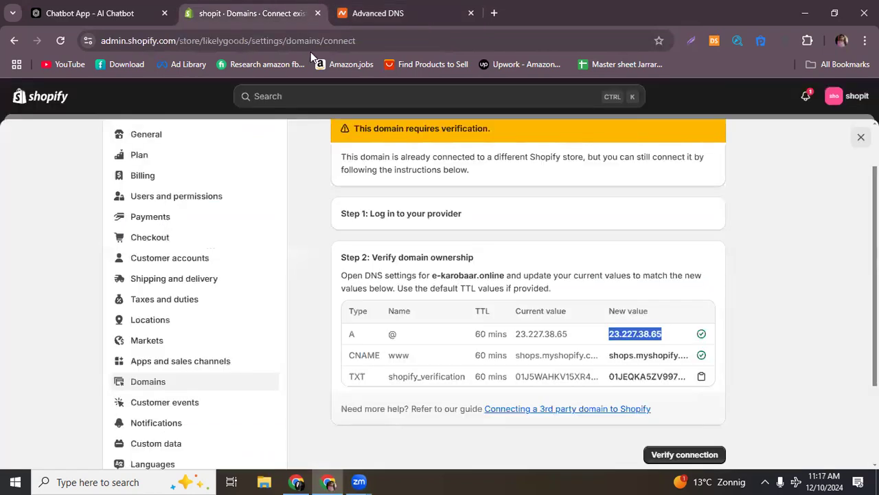
pyautogui.click(378, 6)
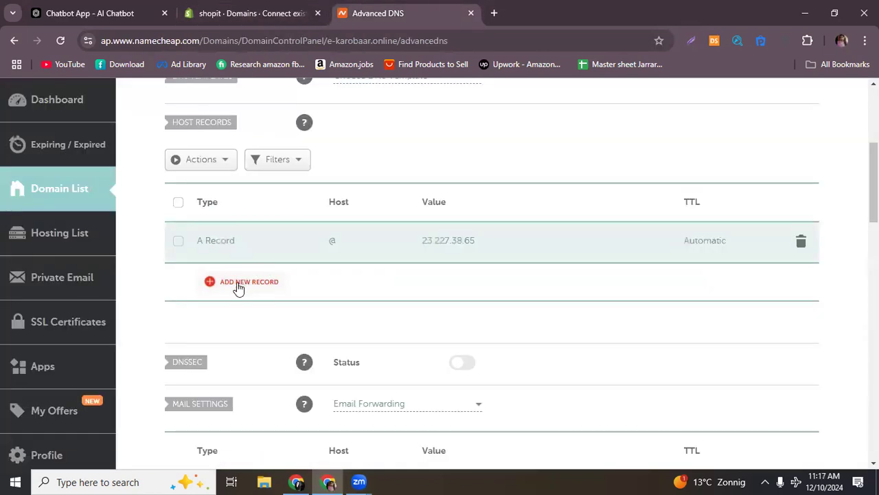
pyautogui.click(237, 284)
pyautogui.scroll(-1, 237, 324)
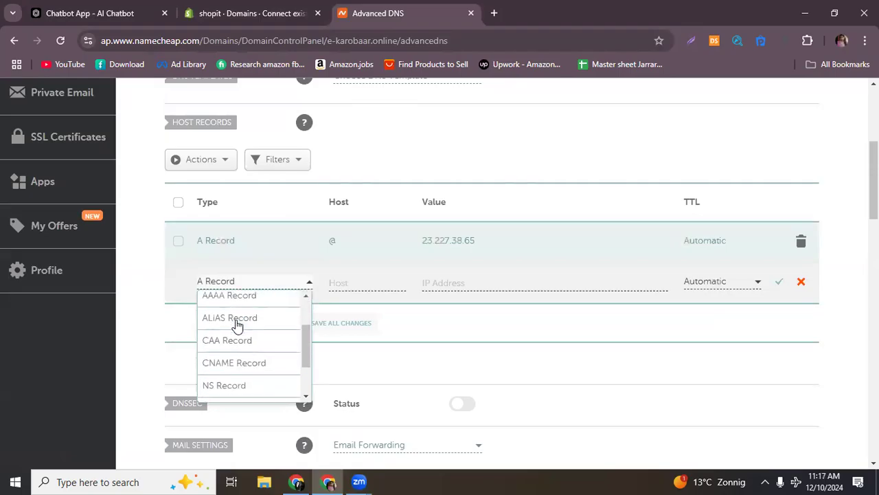
pyautogui.click(236, 364)
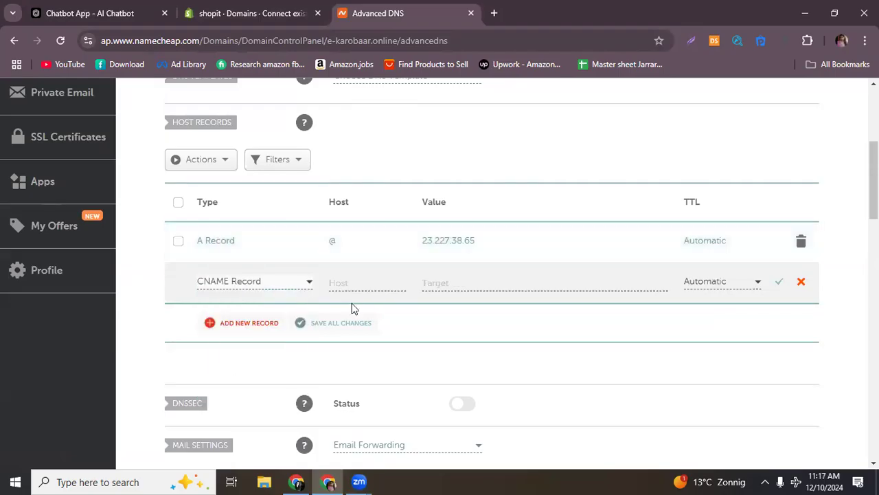
pyautogui.click(347, 282)
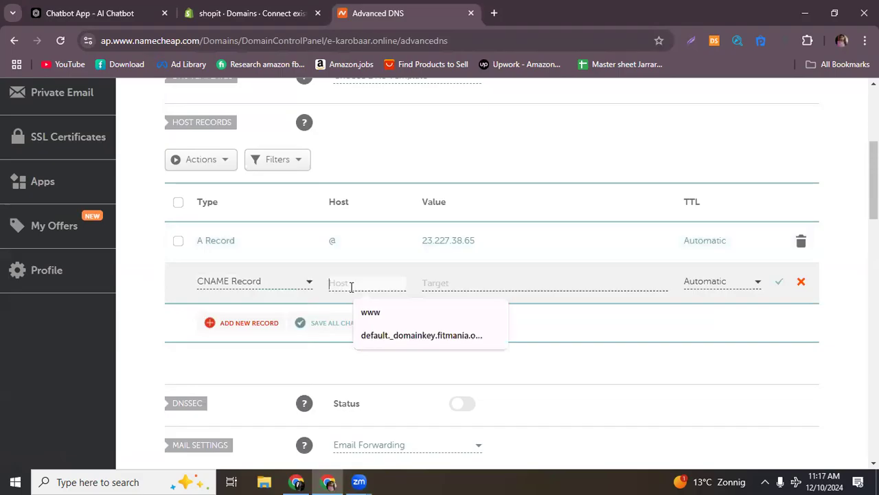
pyautogui.click(246, 7)
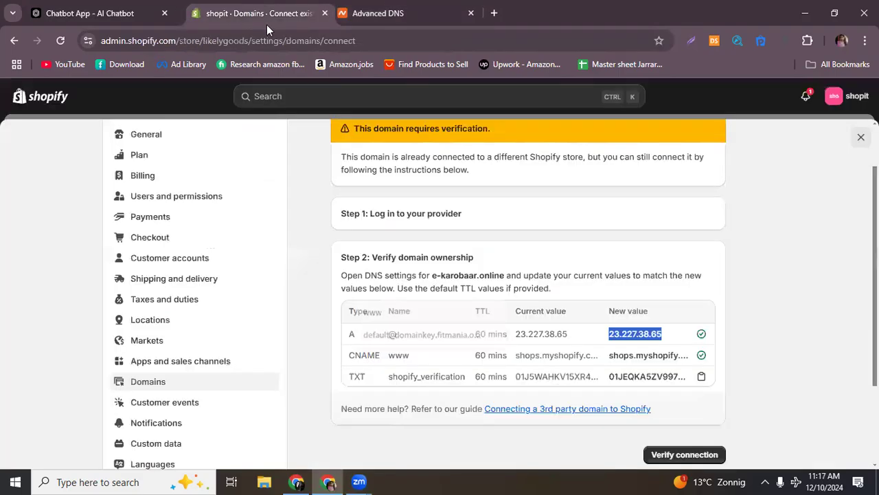
pyautogui.click(383, 13)
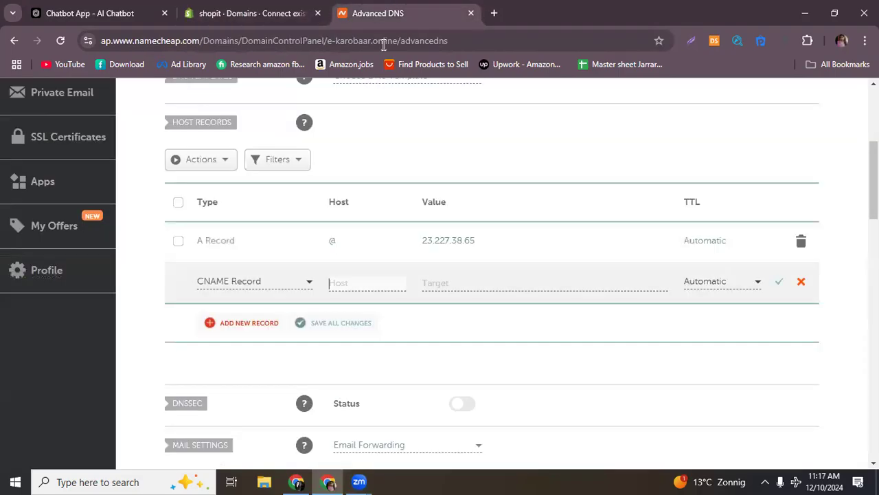
pyautogui.click(373, 310)
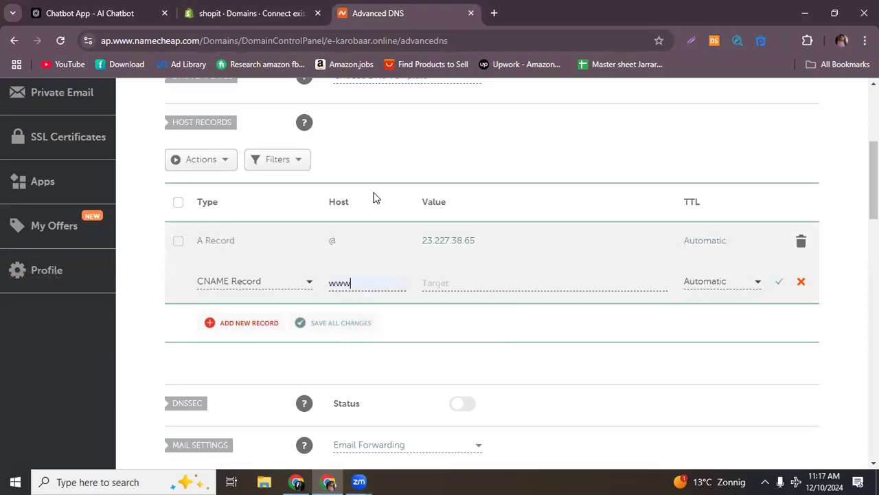
# - Copy the CNAME's new value from Shopify, set shops.myshopify.com as the Namecheap record's target, and save the record
pyautogui.hotkey('ctrl', 'shift', 'Tab')
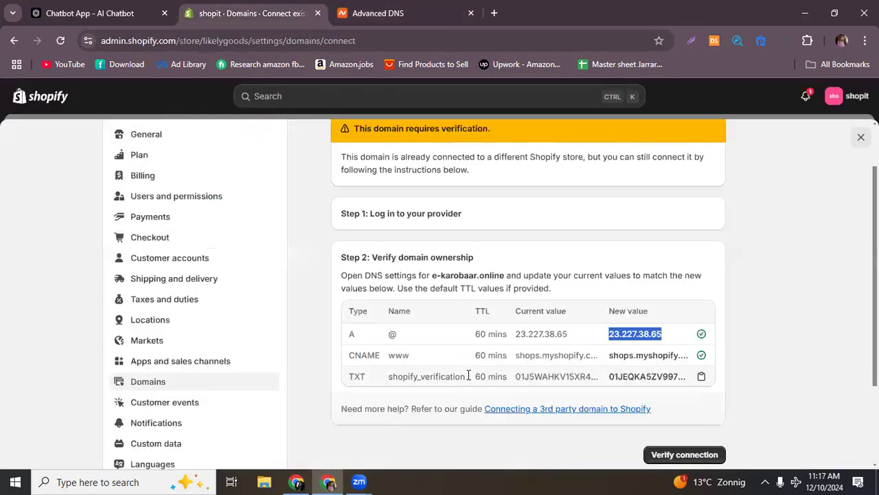
pyautogui.click(619, 360)
pyautogui.moveTo(608, 355); pyautogui.dragTo(690, 364)
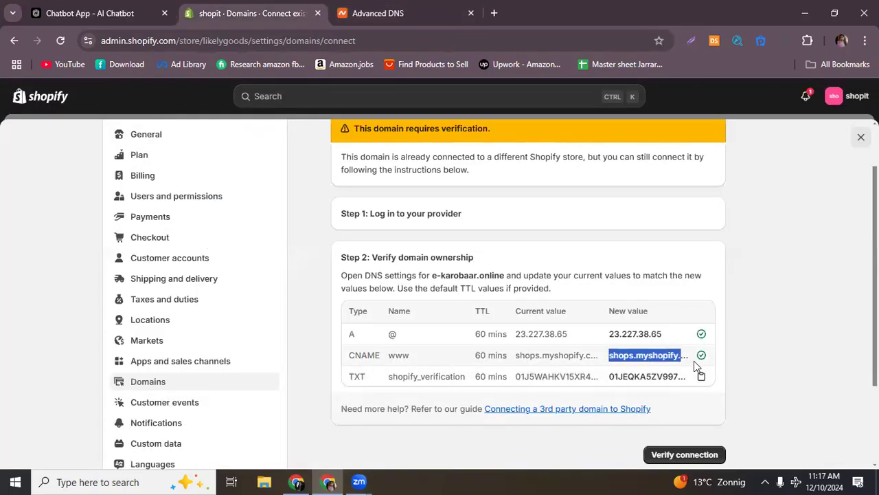
pyautogui.rightClick(648, 353)
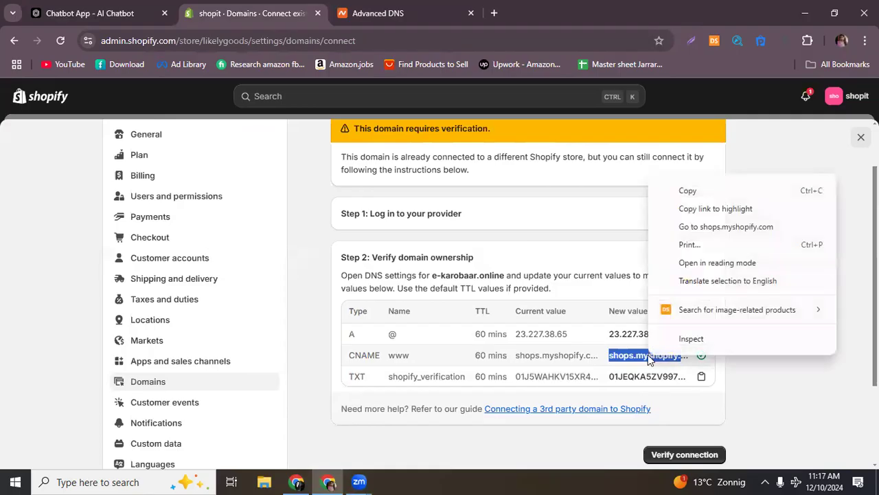
pyautogui.click(695, 195)
pyautogui.hotkey('ctrl', 'Tab')
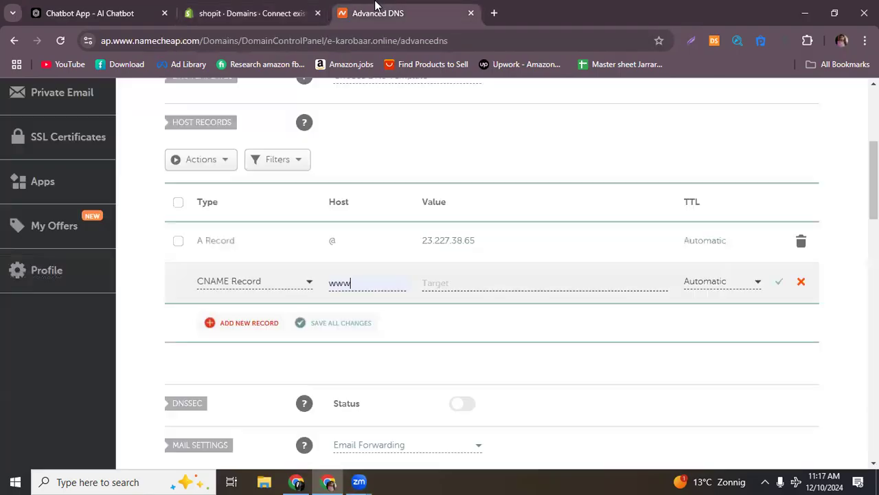
pyautogui.click(432, 277)
pyautogui.hotkey('ctrl', 'v')
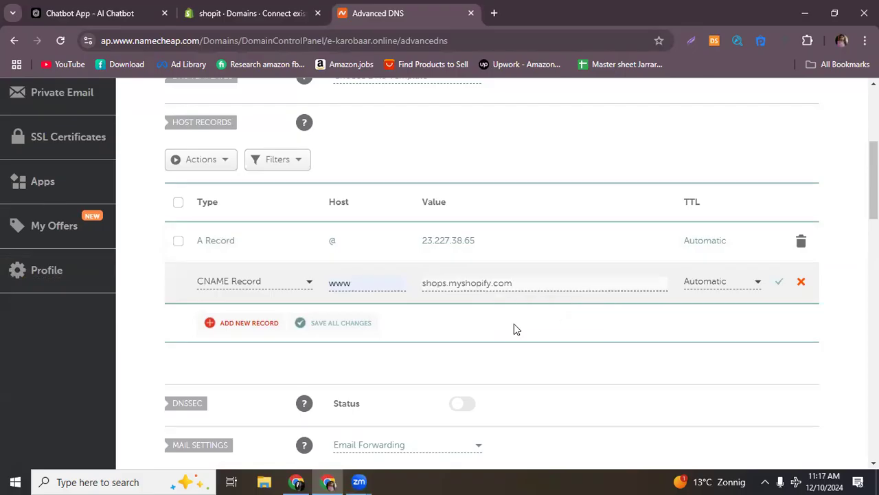
pyautogui.click(780, 283)
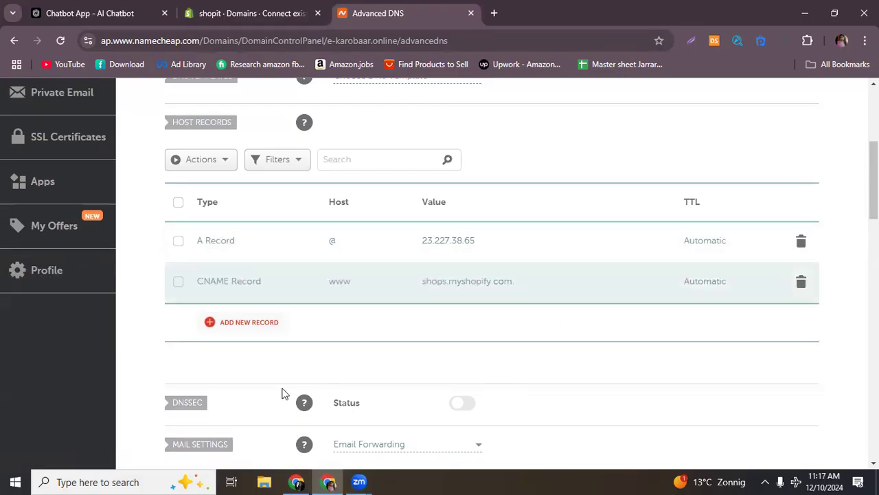
# - Check the remaining record type in Shopify and add a new TXT Record to the Namecheap host records
pyautogui.click(263, 10)
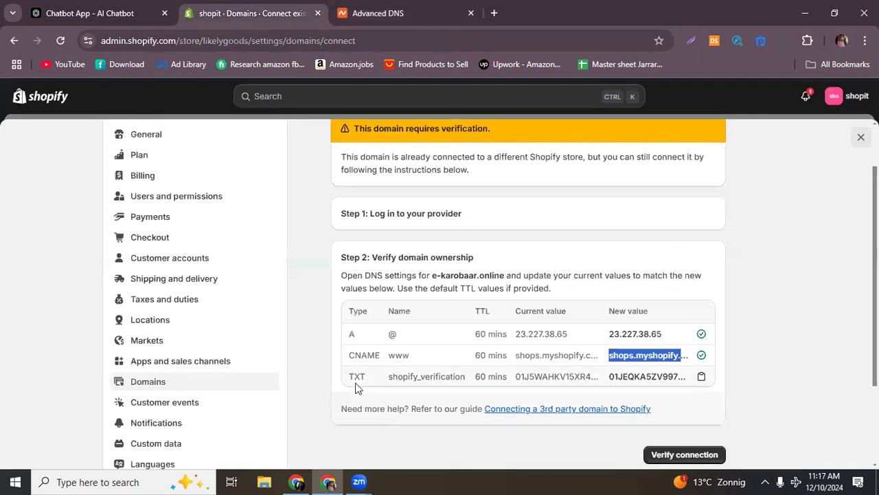
pyautogui.click(412, 10)
pyautogui.scroll(-2, 239, 338)
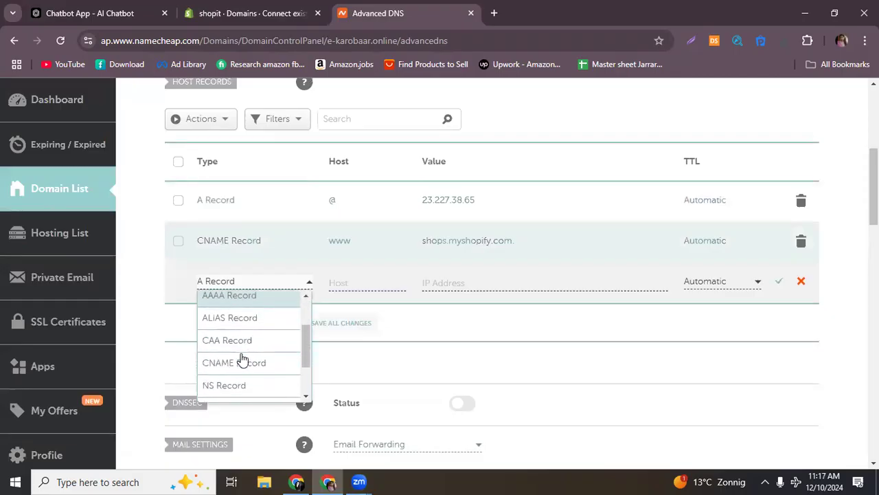
pyautogui.scroll(-2, 242, 358)
pyautogui.click(240, 367)
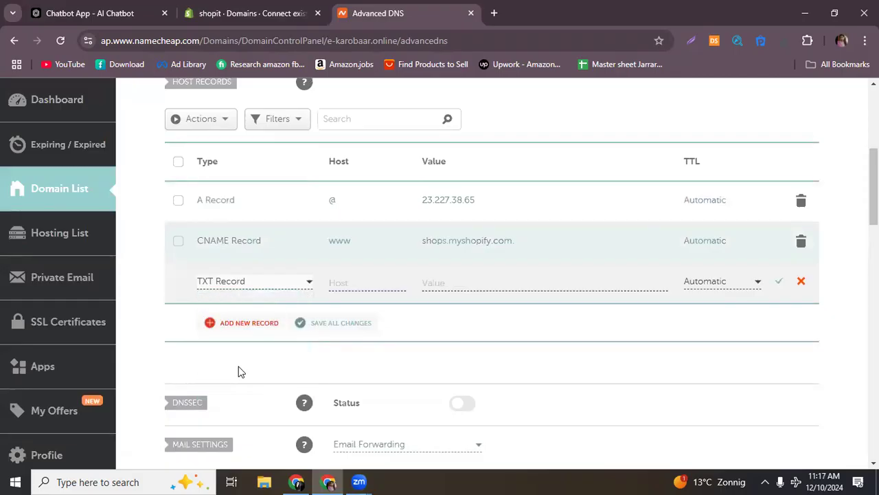
# - Set the Namecheap TXT Record's host to shopify_verificatio, copied from the TXT name in Shopify's DNS table
pyautogui.click(295, 7)
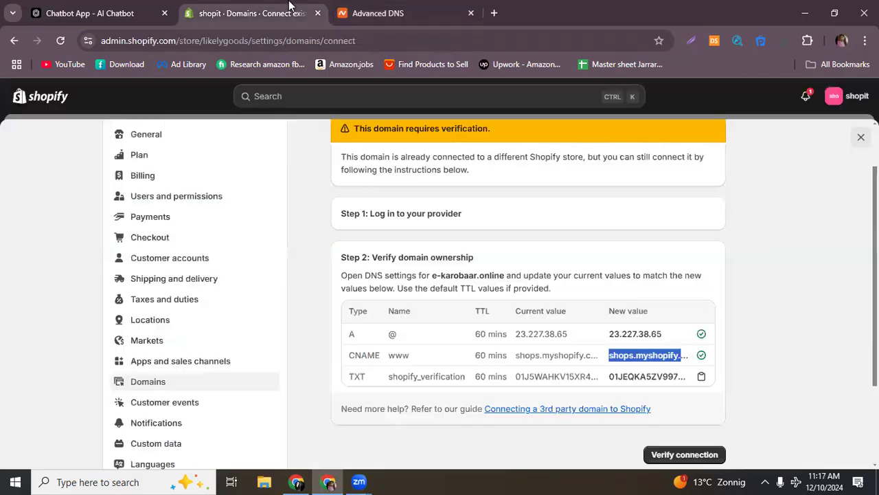
pyautogui.click(419, 382)
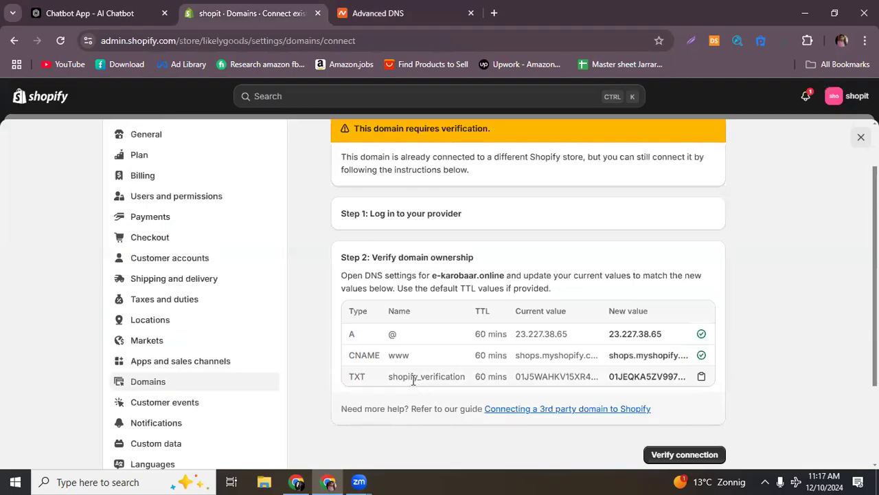
pyautogui.rightClick(412, 379)
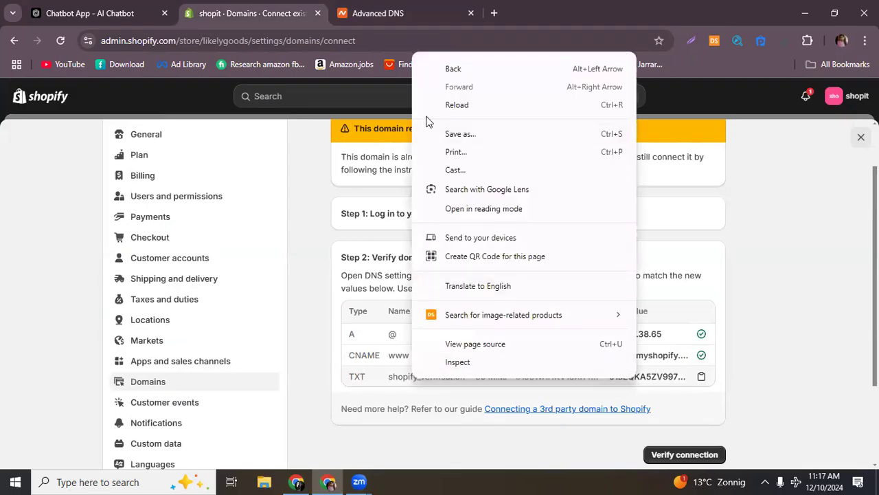
pyautogui.rightClick(402, 382)
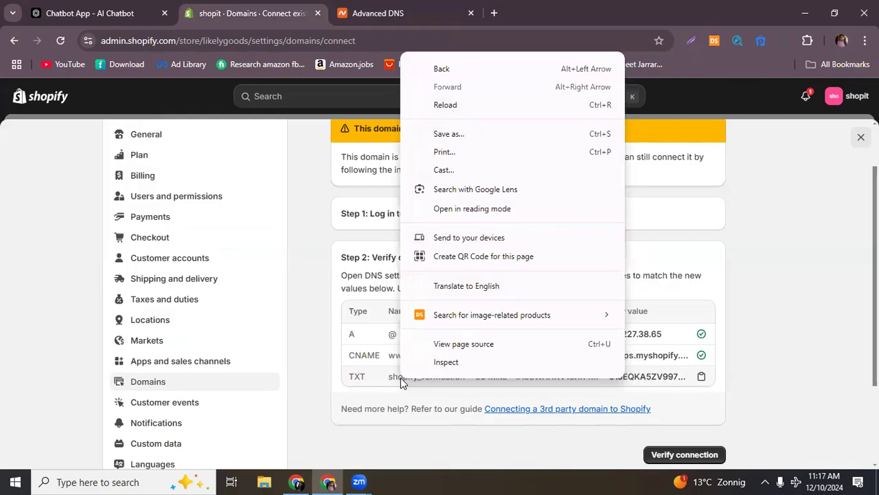
pyautogui.moveTo(388, 376); pyautogui.dragTo(459, 376)
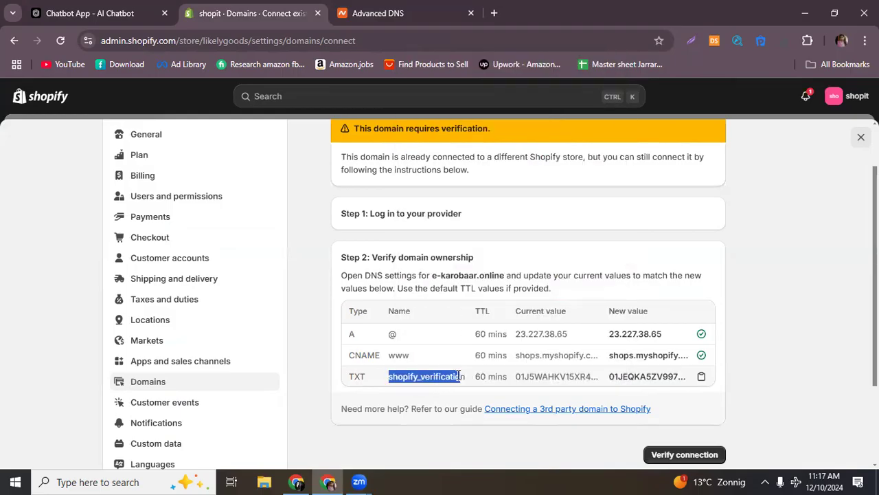
pyautogui.click(379, 13)
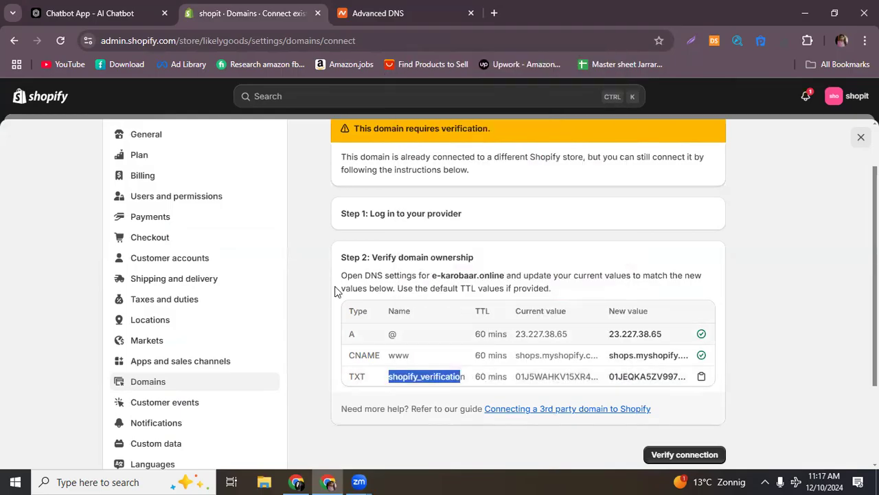
pyautogui.click(339, 283)
pyautogui.hotkey('ctrl', 'v')
# - Copy the TXT record's new verification value from Shopify into the Namecheap TXT Record's value and save the record
pyautogui.click(451, 282)
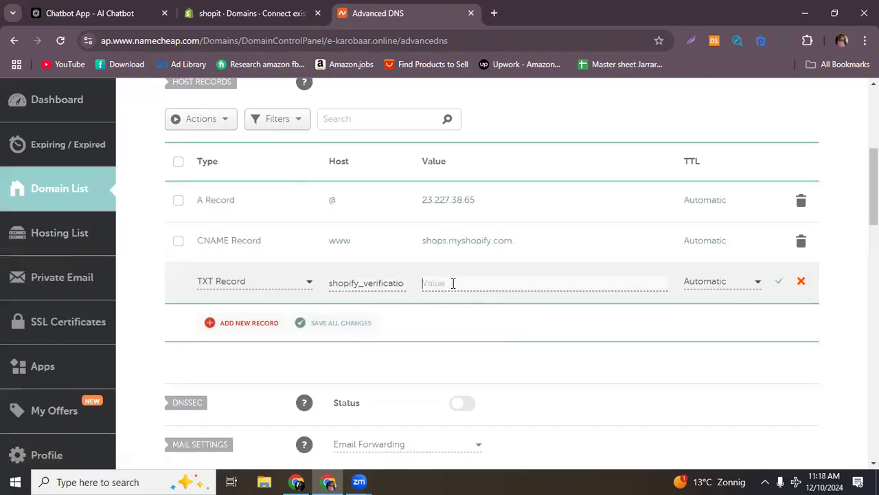
pyautogui.click(250, 13)
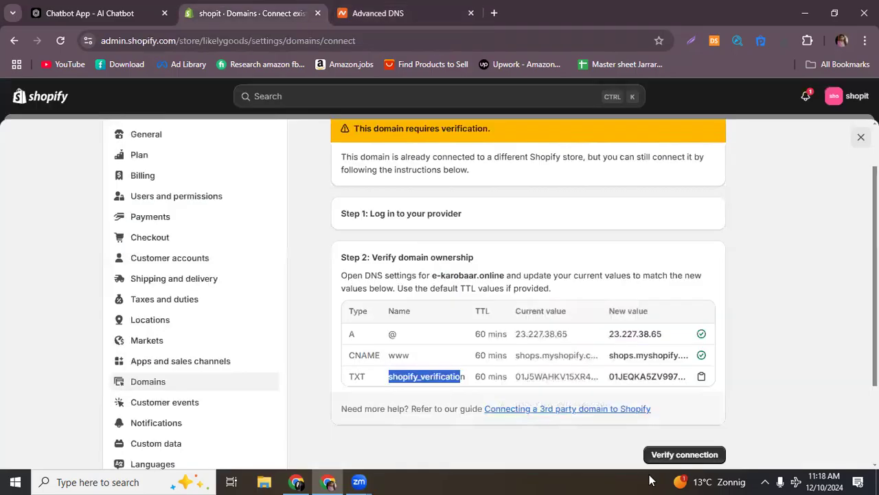
pyautogui.click(701, 377)
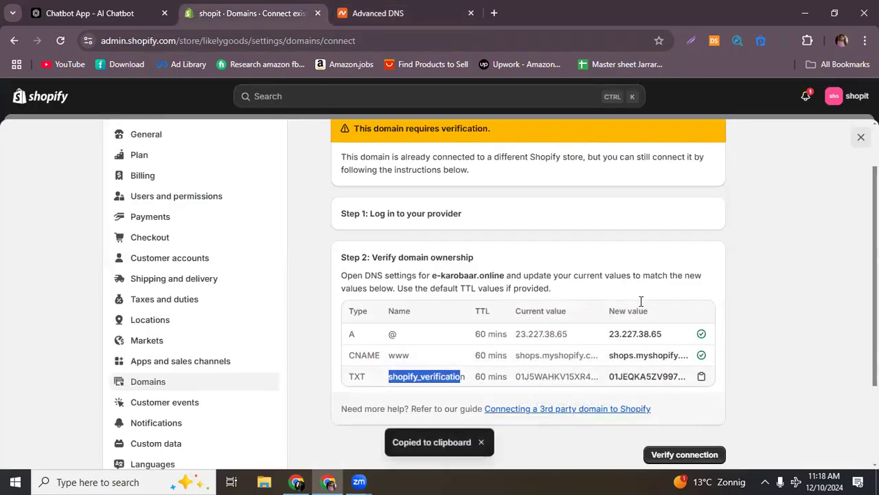
pyautogui.click(386, 13)
pyautogui.hotkey('ctrl', 'v')
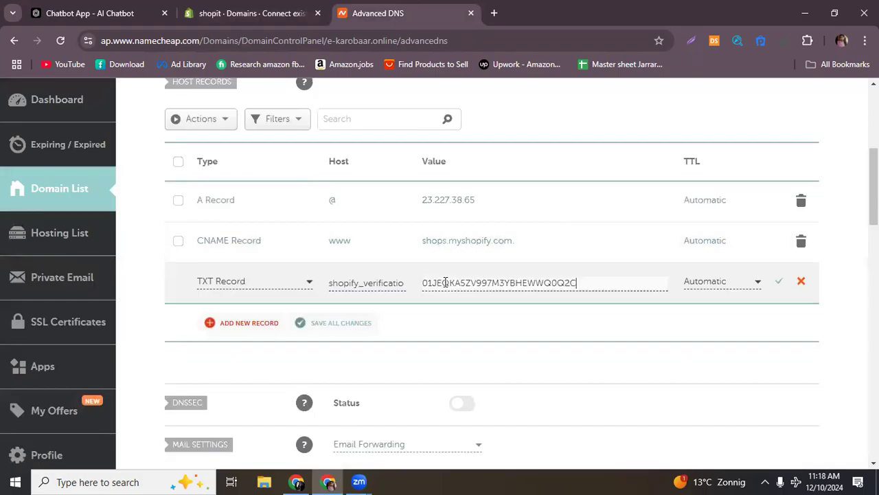
pyautogui.click(778, 282)
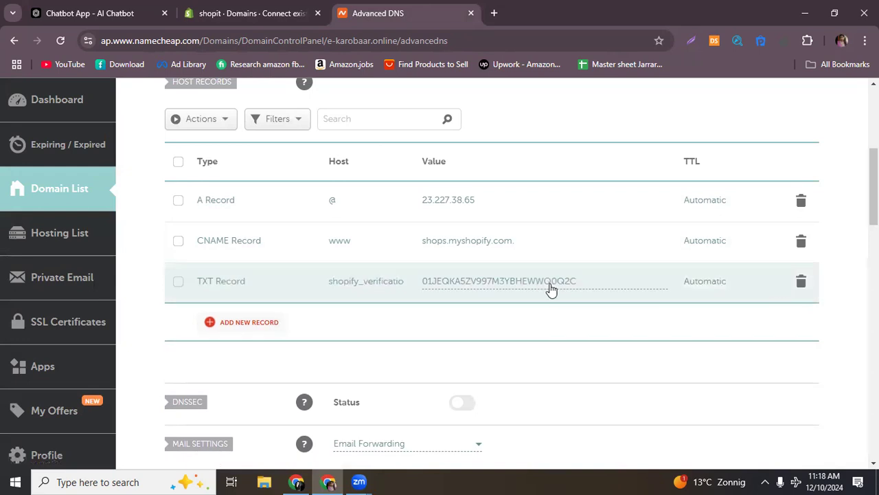
# - Try to verify the e-karobaar.online connection in Shopify and check the DNS table
pyautogui.scroll(1, 541, 384)
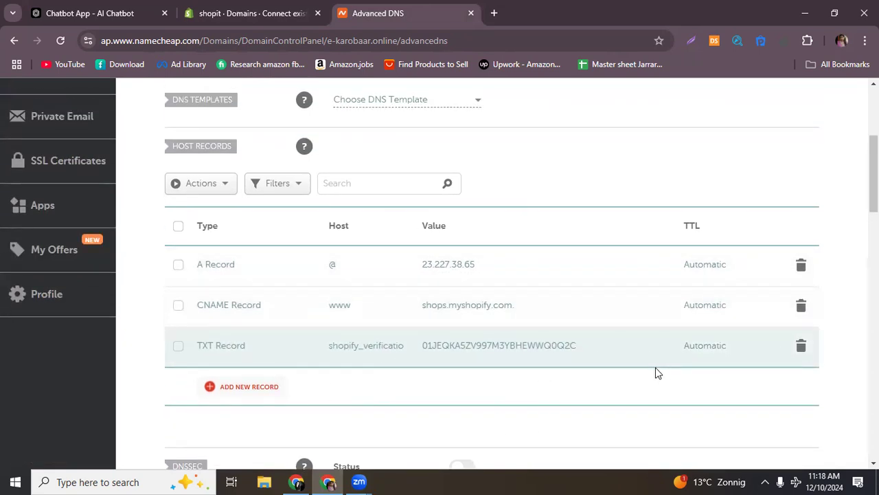
pyautogui.scroll(4, 654, 364)
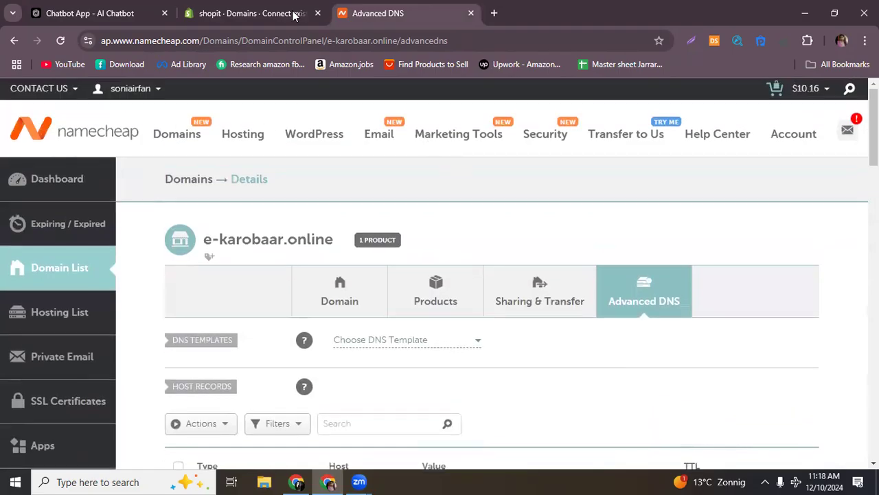
pyautogui.click(293, 15)
pyautogui.click(661, 456)
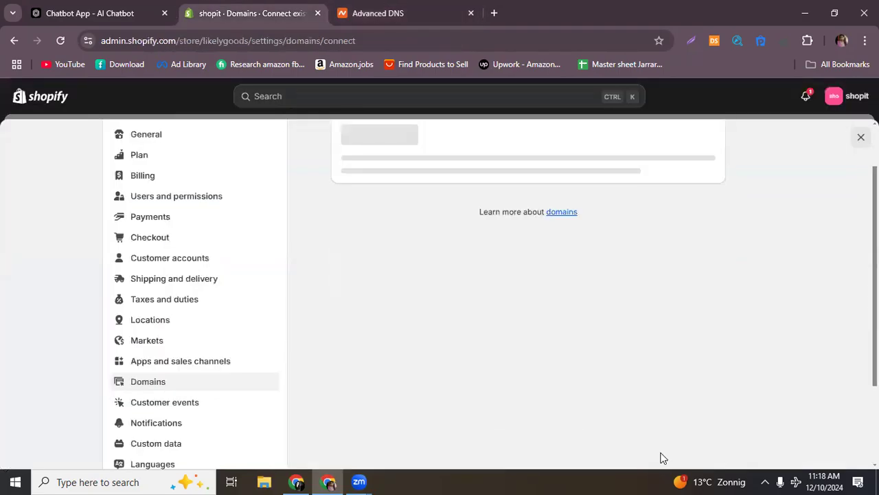
pyautogui.scroll(-3, 529, 299)
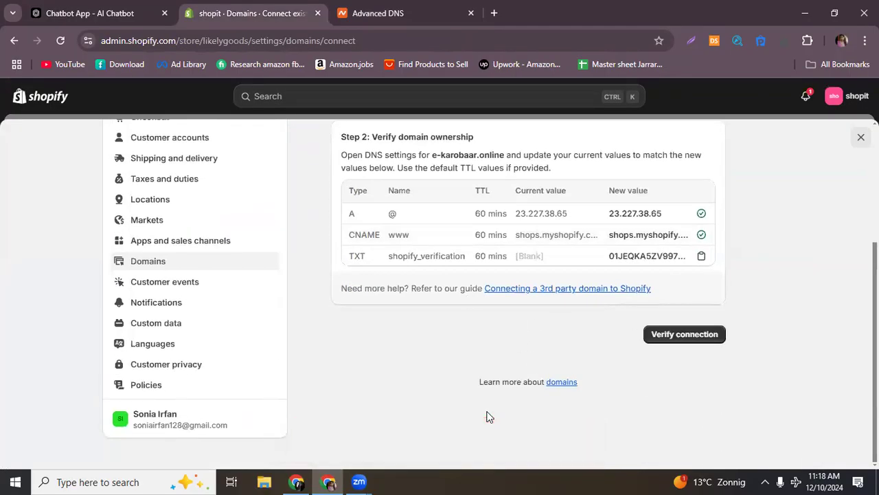
pyautogui.scroll(1, 486, 415)
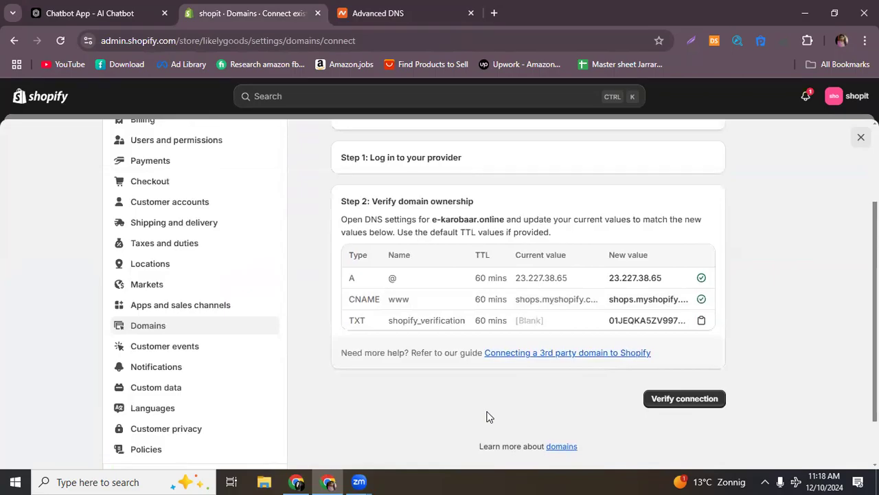
# - Check the domain's page in Namecheap, then retry verifying the e-karobaar.online connection in Shopify
pyautogui.click(385, 13)
pyautogui.scroll(-2, 636, 333)
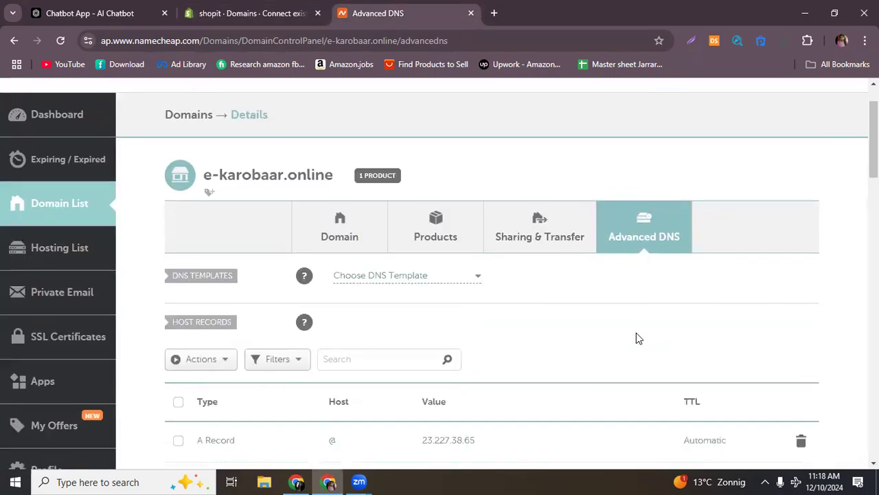
pyautogui.click(267, 9)
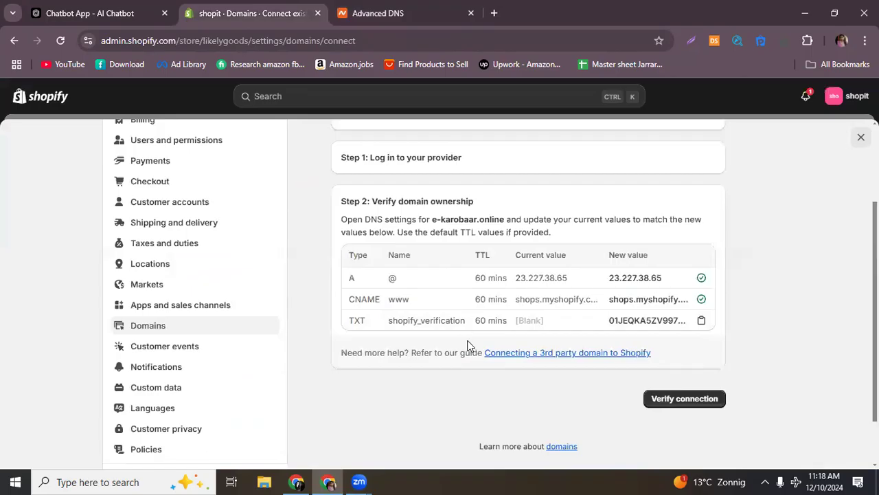
pyautogui.click(653, 398)
pyautogui.scroll(-3, 554, 321)
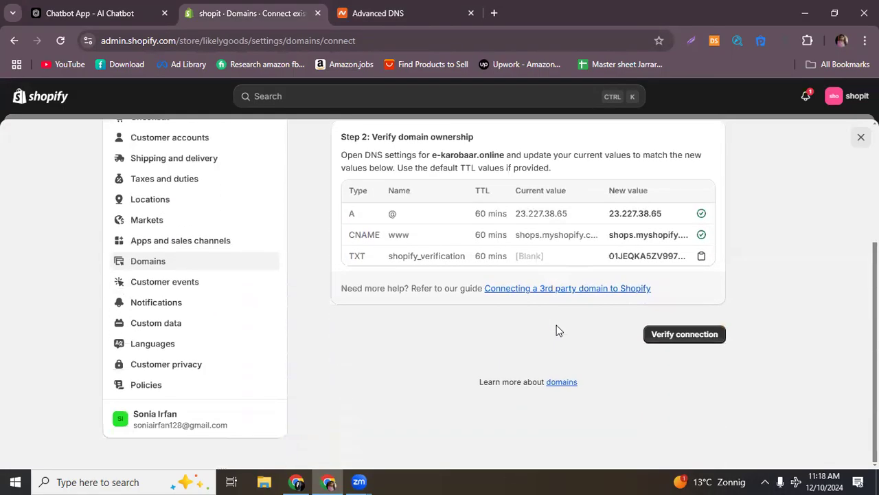
pyautogui.click(678, 334)
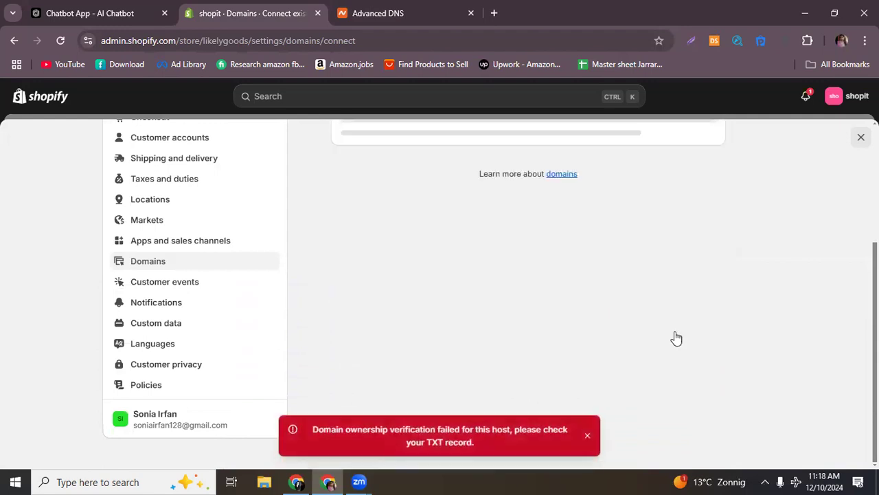
pyautogui.click(671, 337)
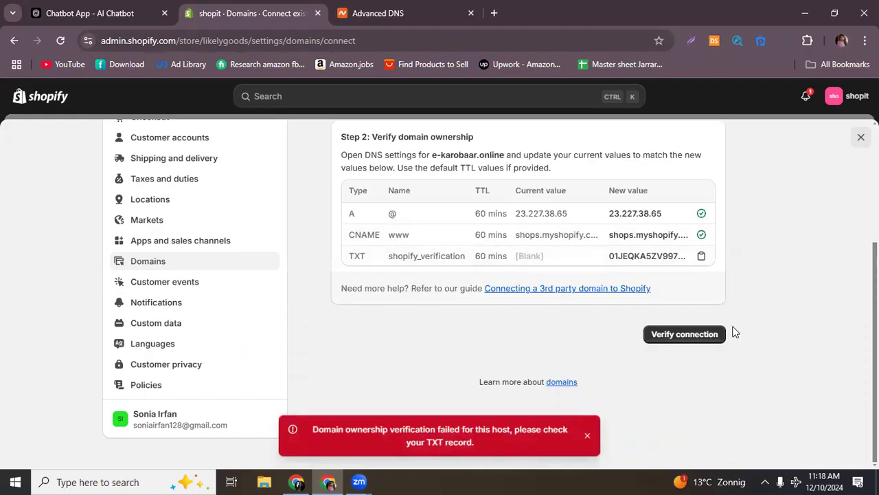
# - Read Shopify's notice that the domain requires verification and compare its DNS table with the host records in Namecheap
pyautogui.scroll(3, 730, 333)
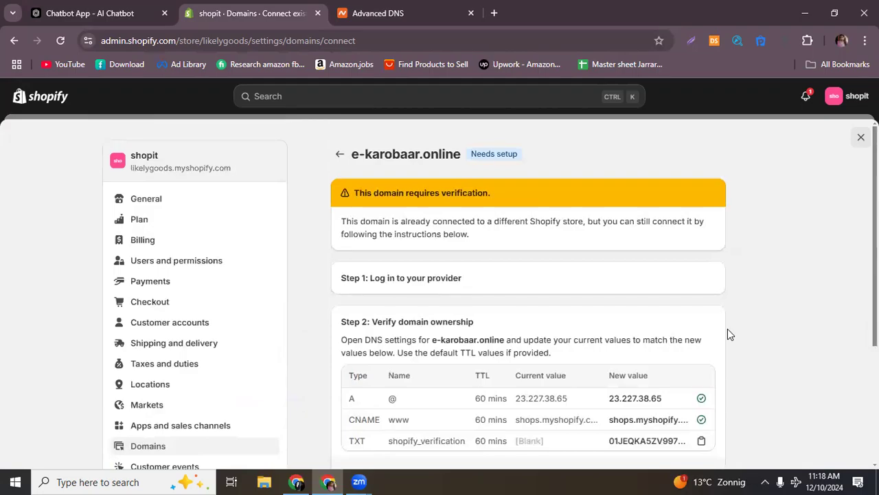
pyautogui.scroll(-1, 729, 334)
pyautogui.moveTo(345, 157); pyautogui.dragTo(472, 166)
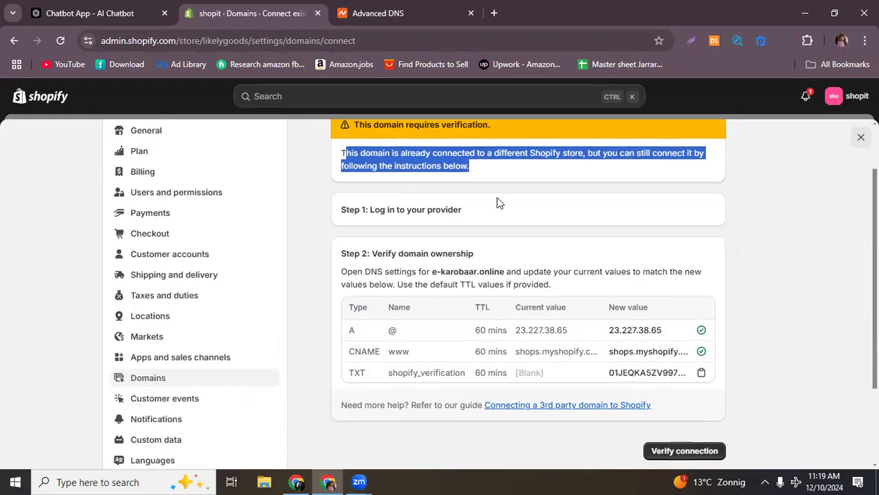
pyautogui.scroll(-1, 497, 202)
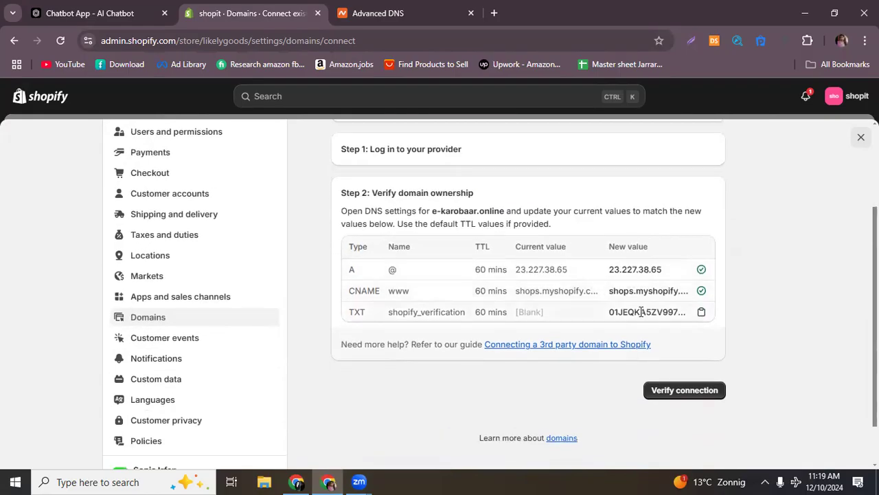
pyautogui.click(400, 8)
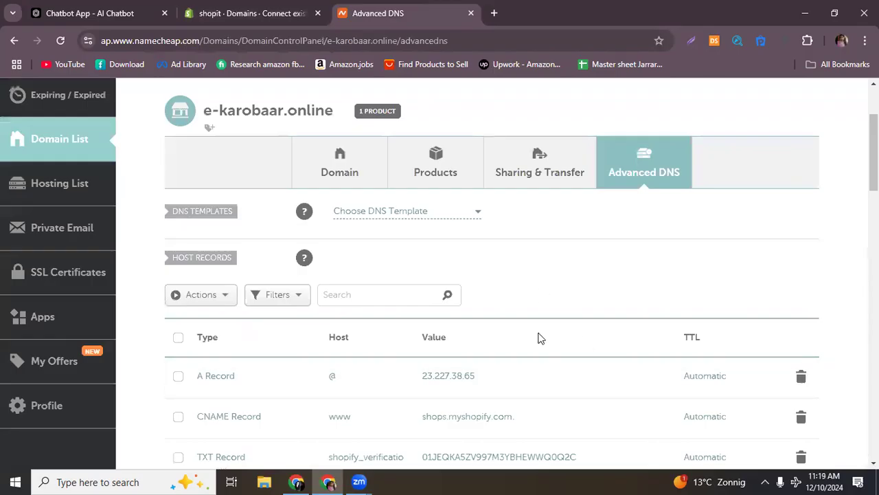
pyautogui.scroll(-2, 719, 334)
pyautogui.click(232, 11)
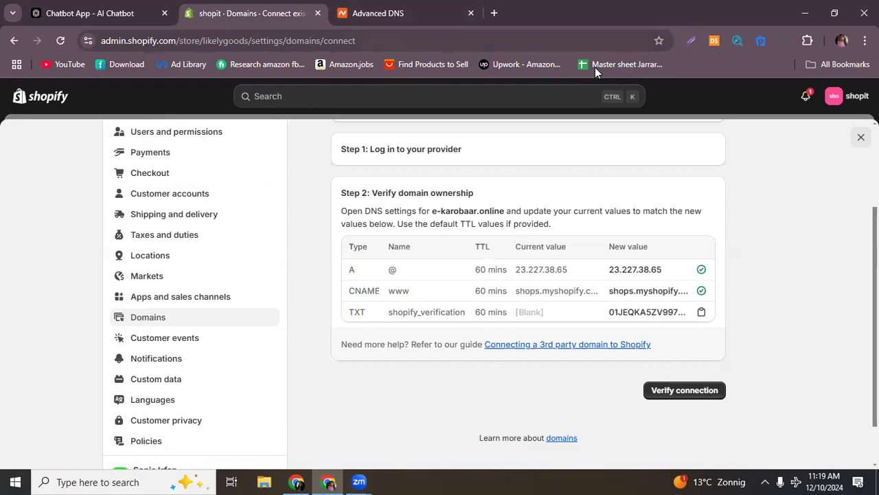
pyautogui.click(402, 13)
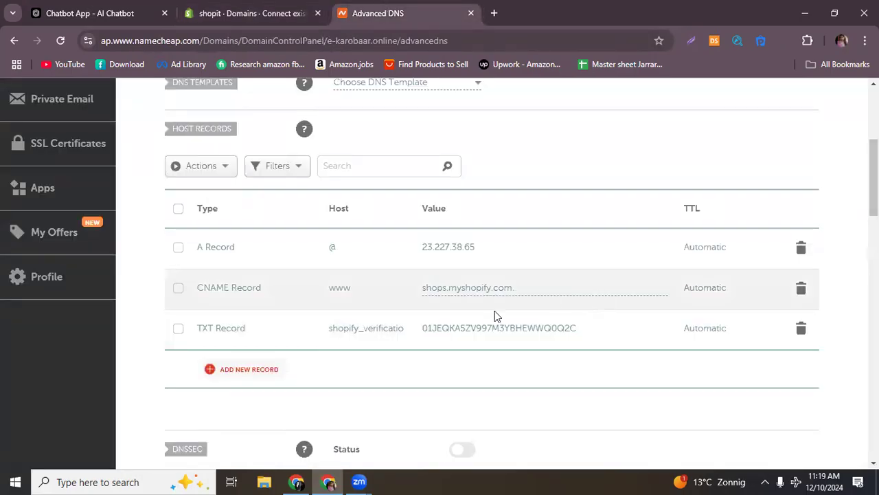
pyautogui.scroll(2, 418, 318)
pyautogui.scroll(2, 418, 318)
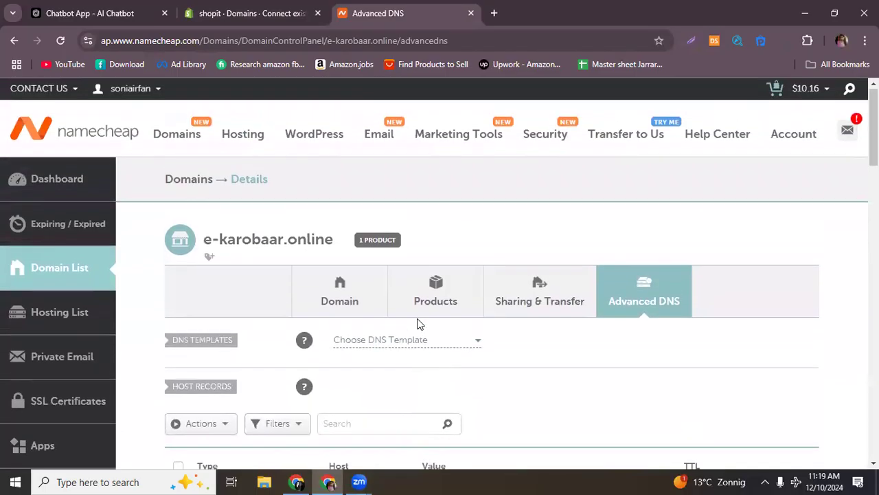
# - Open Namecheap's Hosting page and look over the web hosting offer
pyautogui.click(250, 137)
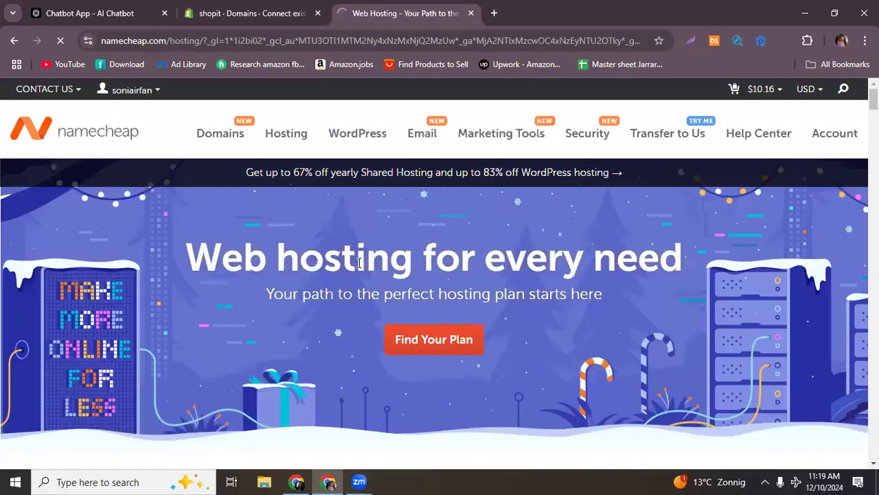
pyautogui.scroll(-5, 370, 258)
pyautogui.scroll(3, 370, 258)
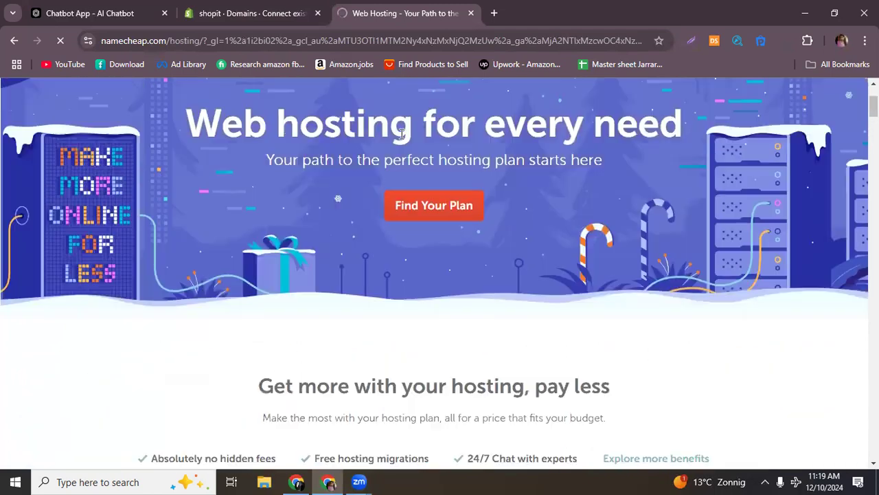
# - Search Google in a new tab for "creatine monohydrate gummies - 90 count" and look through the results for a brand's website
pyautogui.click(494, 13)
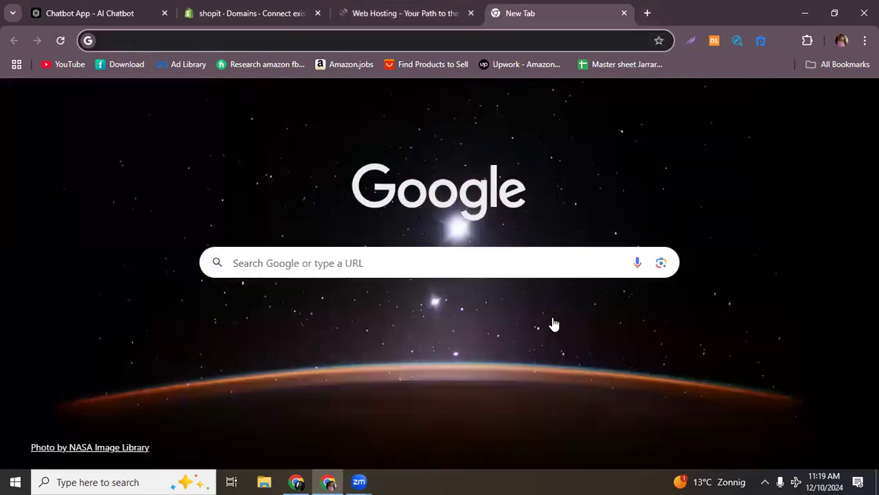
pyautogui.click(383, 262)
pyautogui.write('cre')
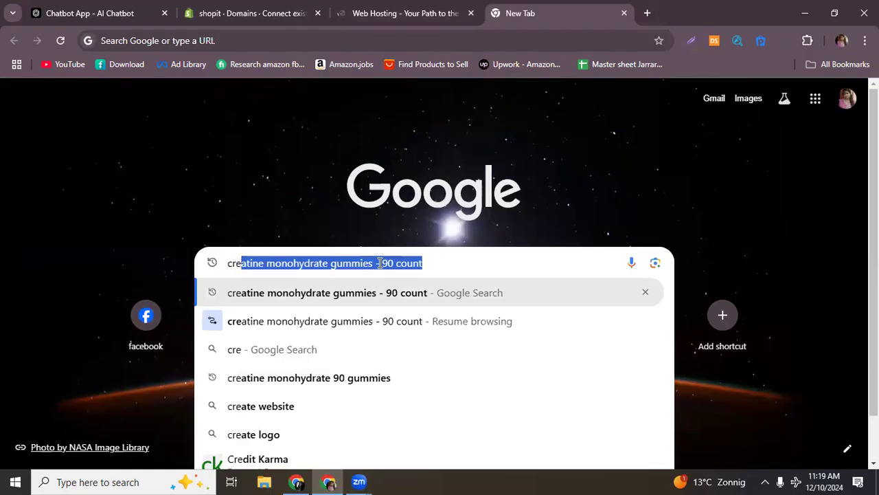
pyautogui.click(347, 305)
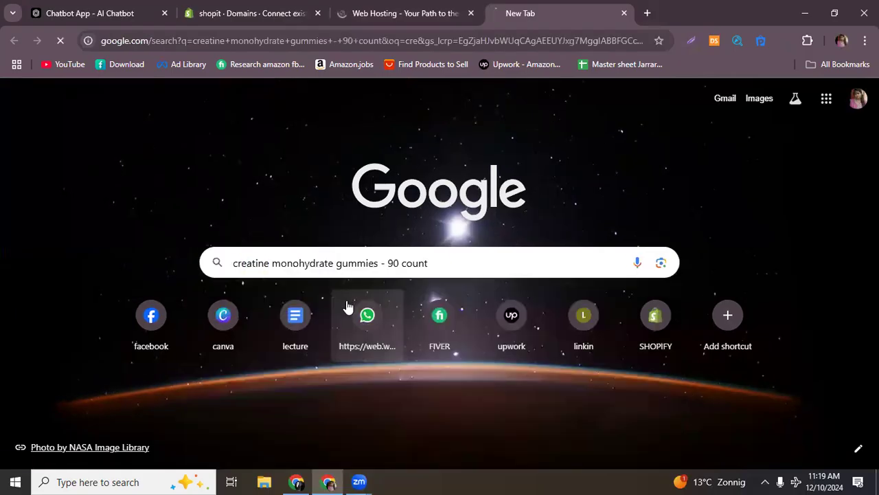
pyautogui.scroll(-2, 185, 274)
pyautogui.scroll(2, 185, 273)
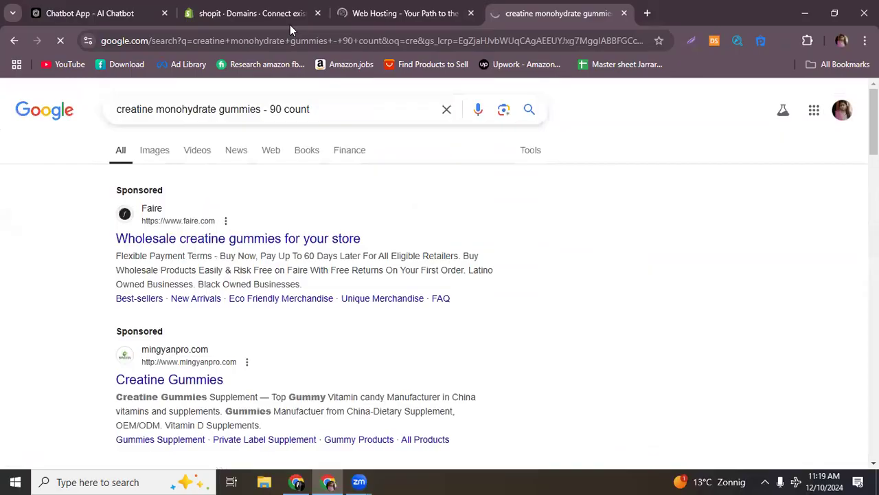
pyautogui.scroll(-5, 197, 281)
pyautogui.scroll(-1, 198, 317)
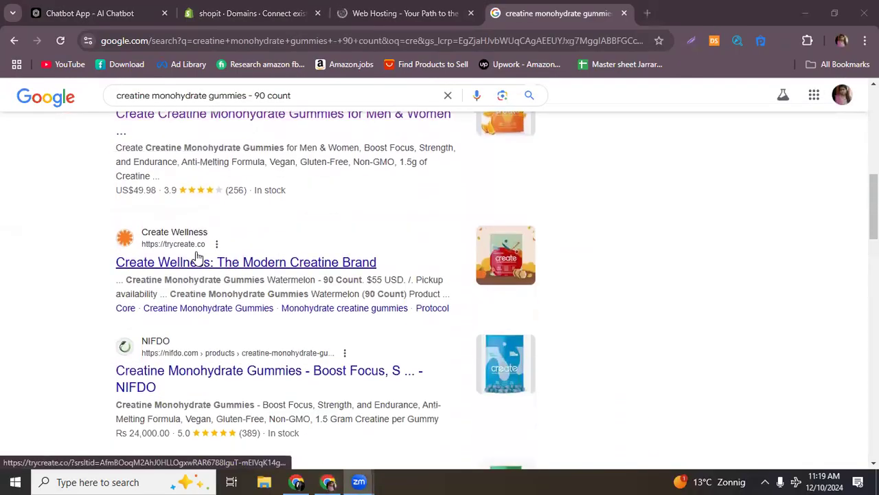
# - Open the Create Wellness website from the search results and look through its home page down to the footer
pyautogui.click(203, 261)
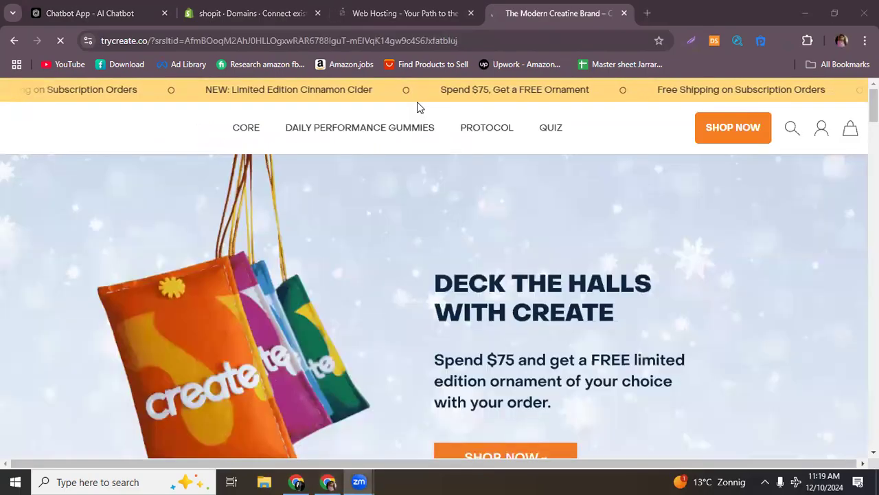
pyautogui.scroll(-15, 336, 279)
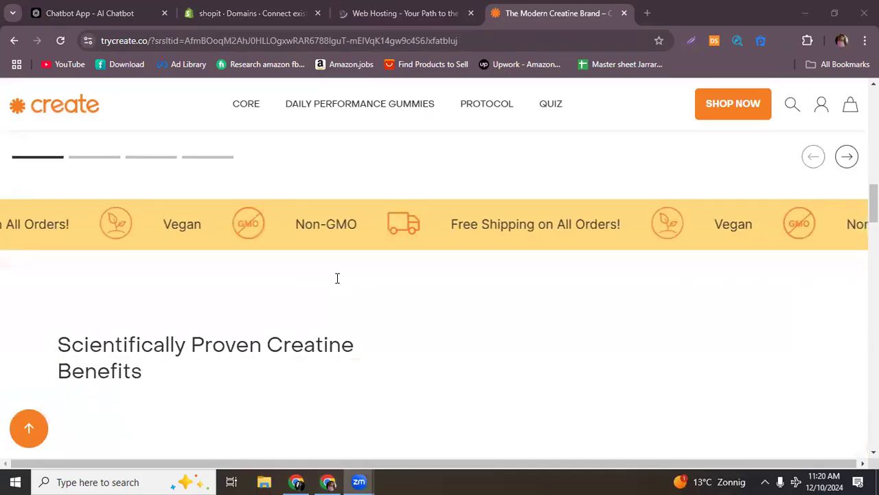
pyautogui.scroll(-15, 338, 279)
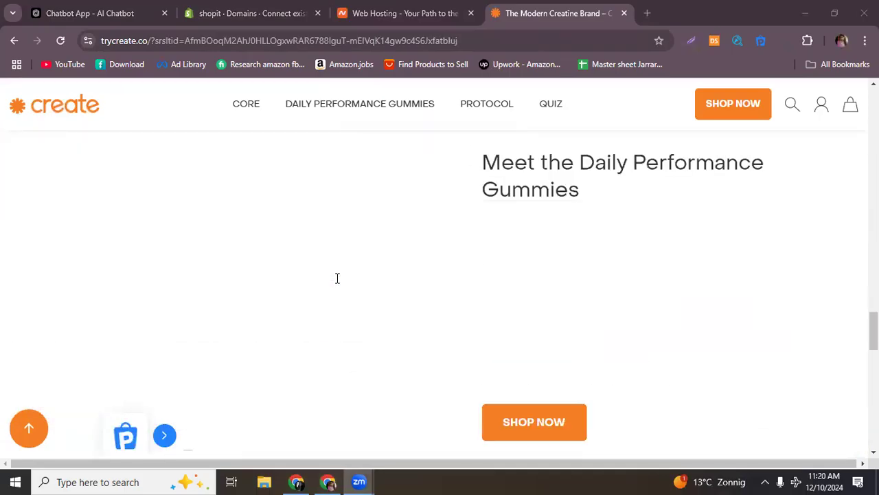
pyautogui.scroll(-5, 337, 278)
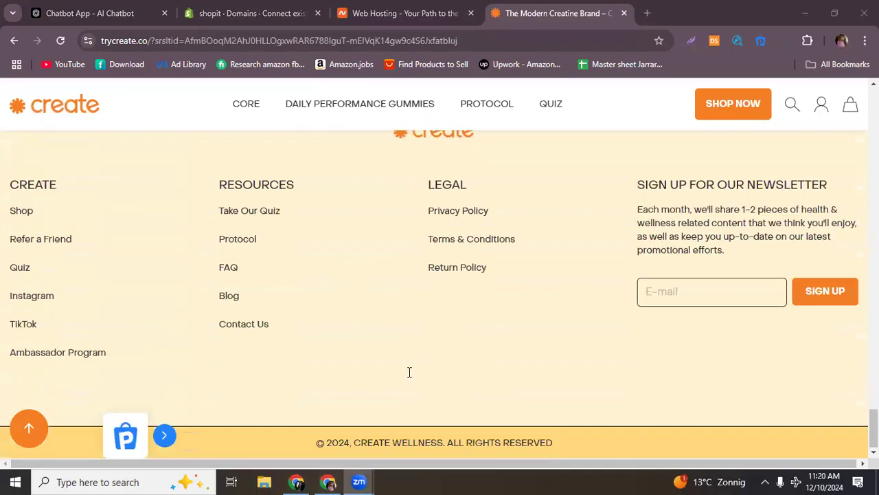
pyautogui.scroll(5, 418, 303)
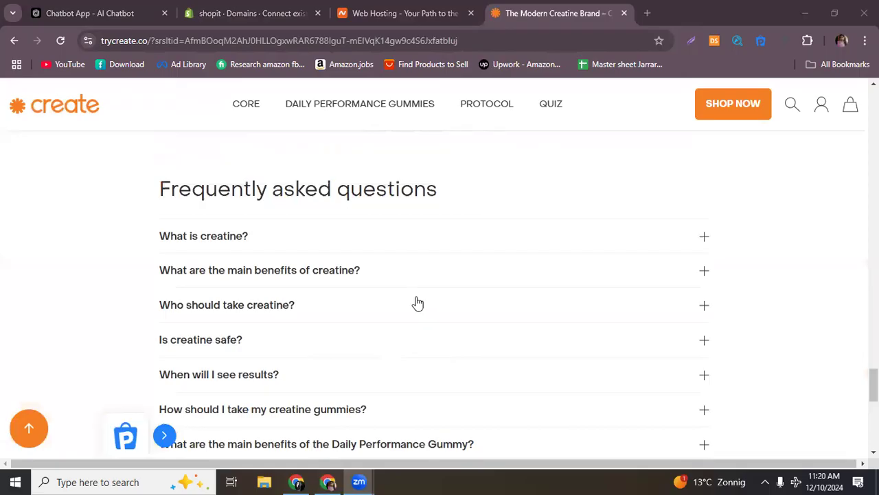
pyautogui.scroll(4, 416, 302)
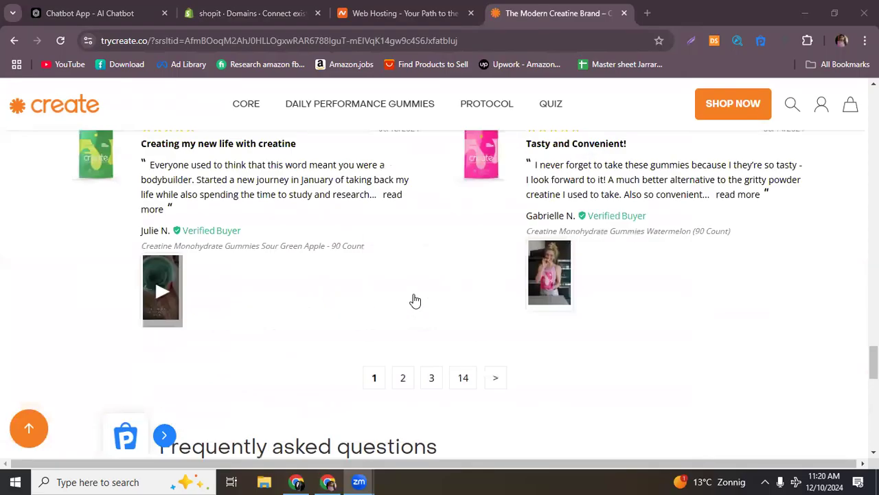
pyautogui.scroll(20, 414, 300)
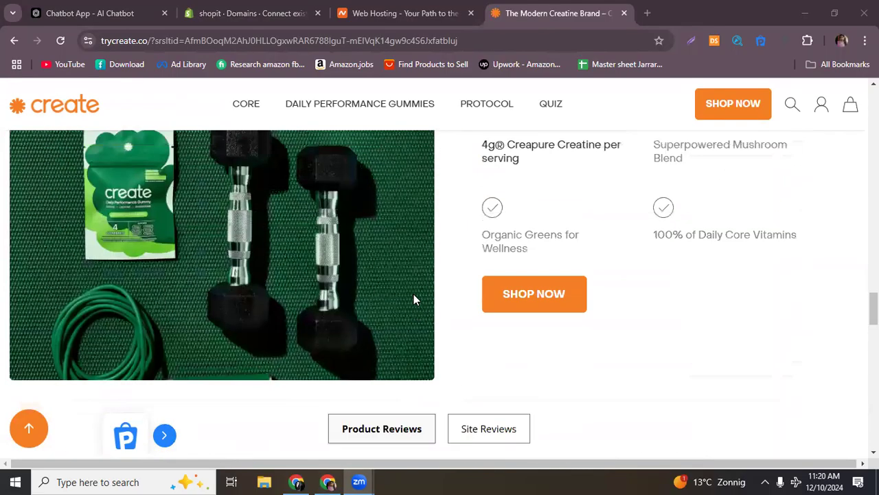
pyautogui.scroll(20, 414, 300)
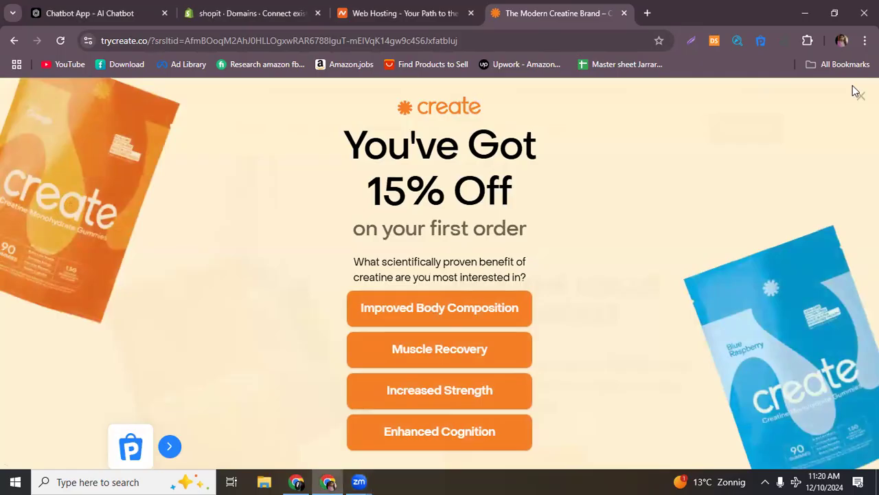
# - Dismiss the 15% discount offer and open the brand's Contact Us page to examine its domain-based email addresses
pyautogui.click(860, 97)
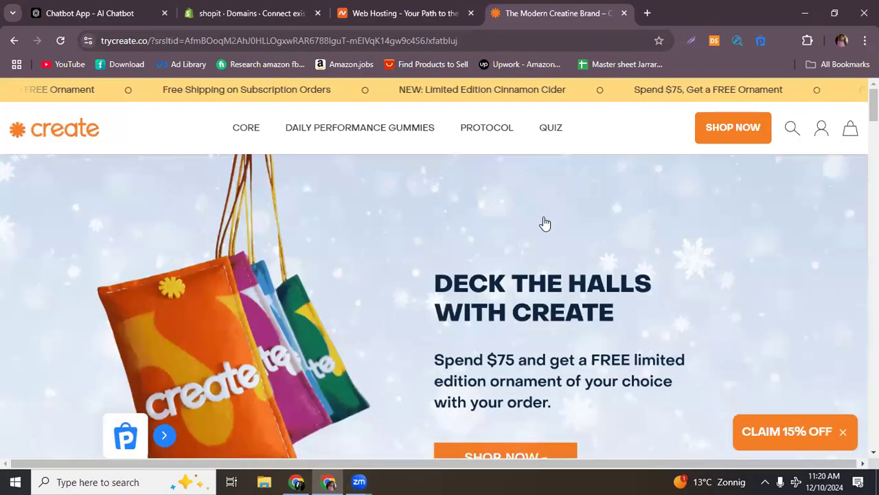
pyautogui.scroll(-1, 508, 261)
pyautogui.scroll(-15, 508, 261)
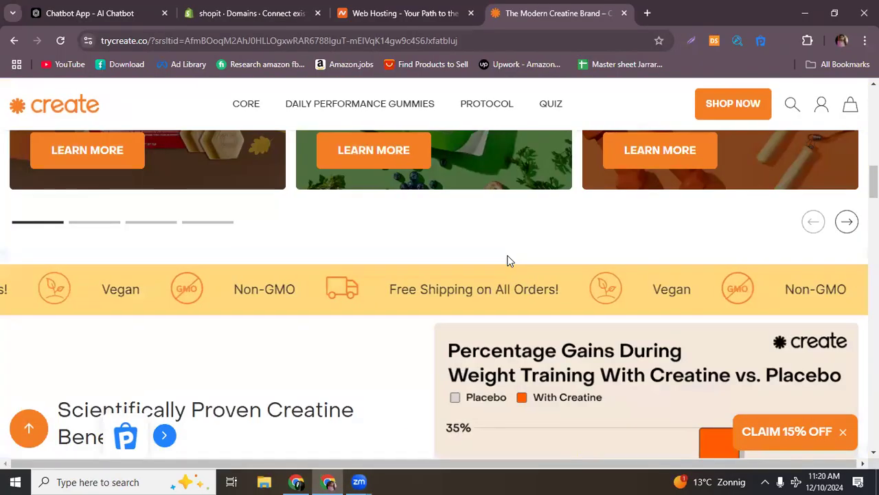
pyautogui.scroll(-6, 510, 261)
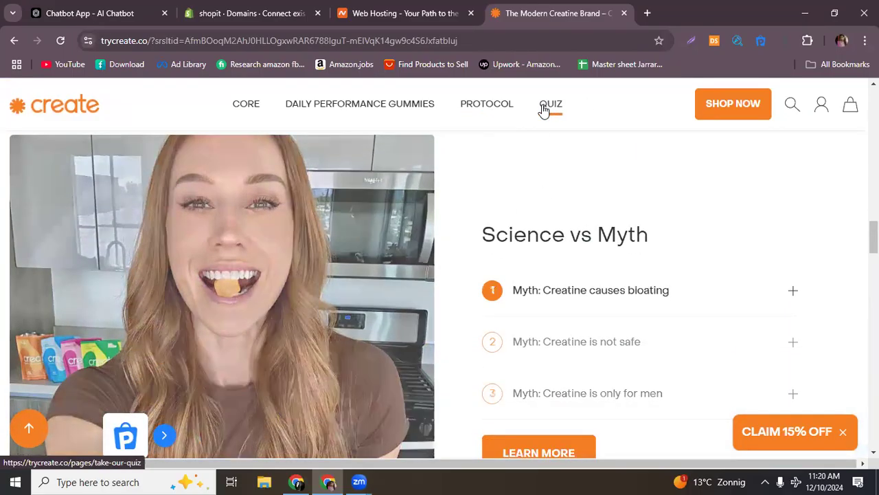
pyautogui.scroll(-3, 357, 199)
pyautogui.scroll(-15, 359, 199)
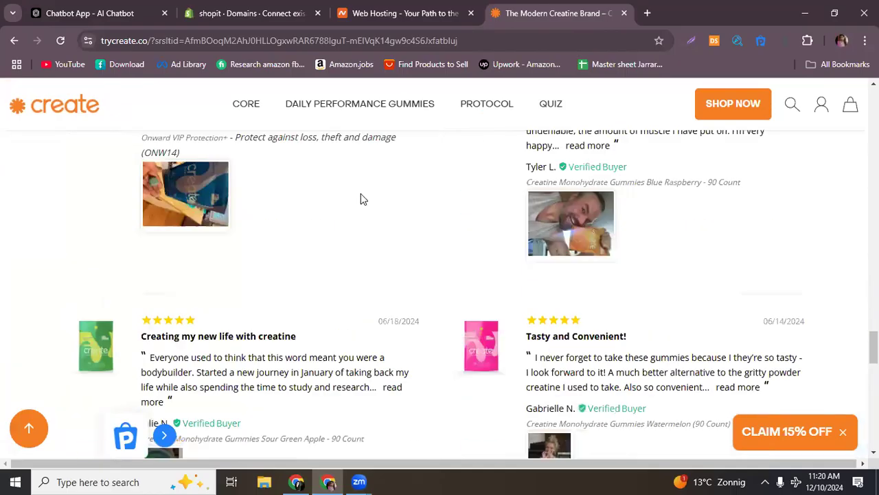
pyautogui.scroll(-8, 360, 197)
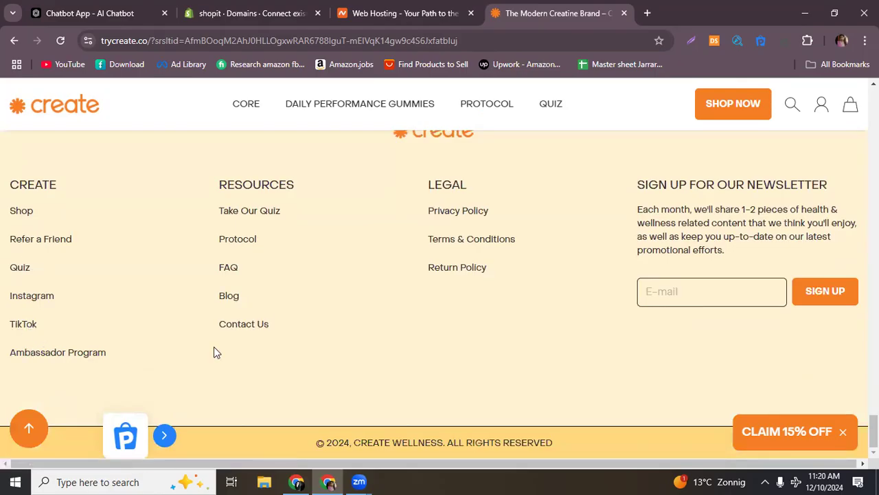
pyautogui.click(234, 326)
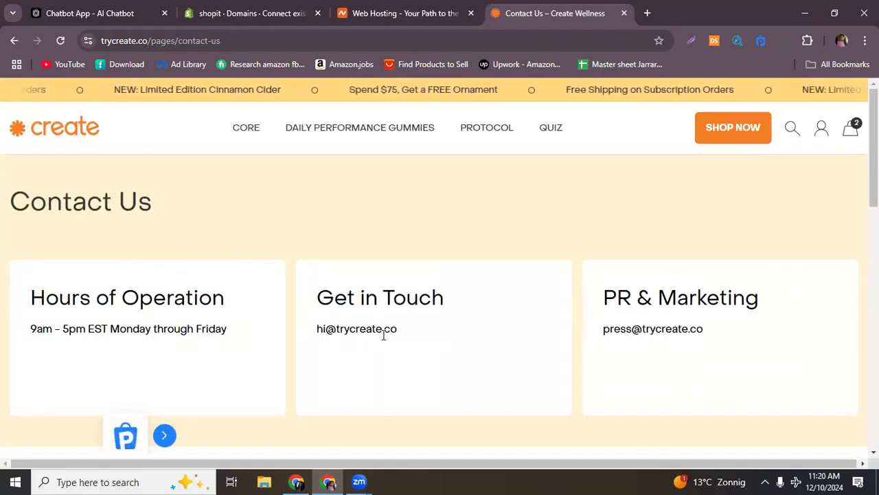
pyautogui.moveTo(599, 331); pyautogui.dragTo(691, 367)
pyautogui.click(679, 375)
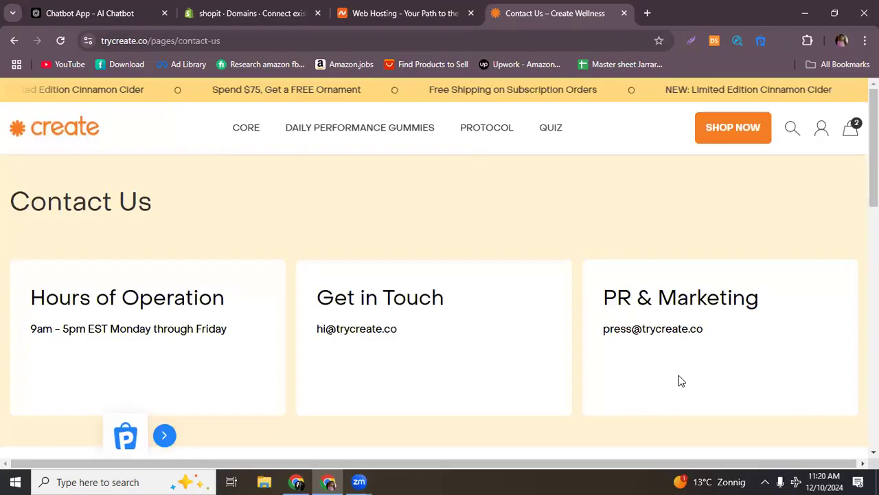
# - Return to Namecheap and open its Domains page to look over the domain prices
pyautogui.click(388, 13)
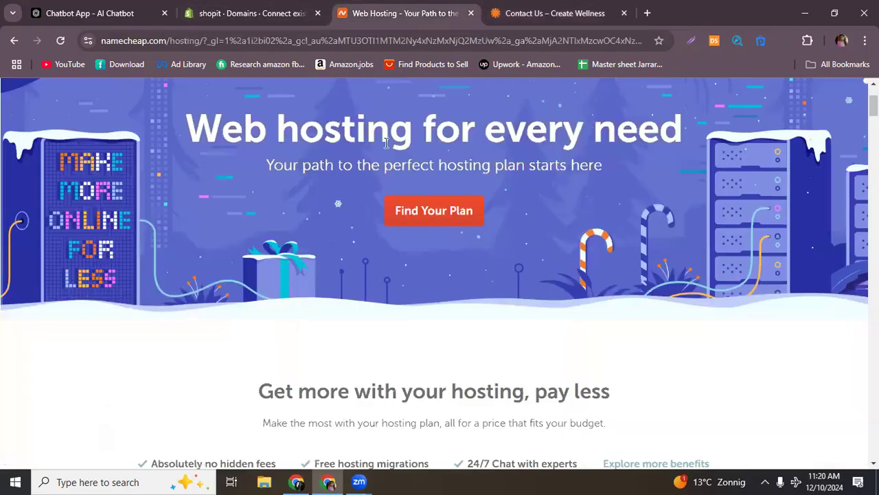
pyautogui.scroll(2, 386, 142)
pyautogui.moveTo(268, 135)
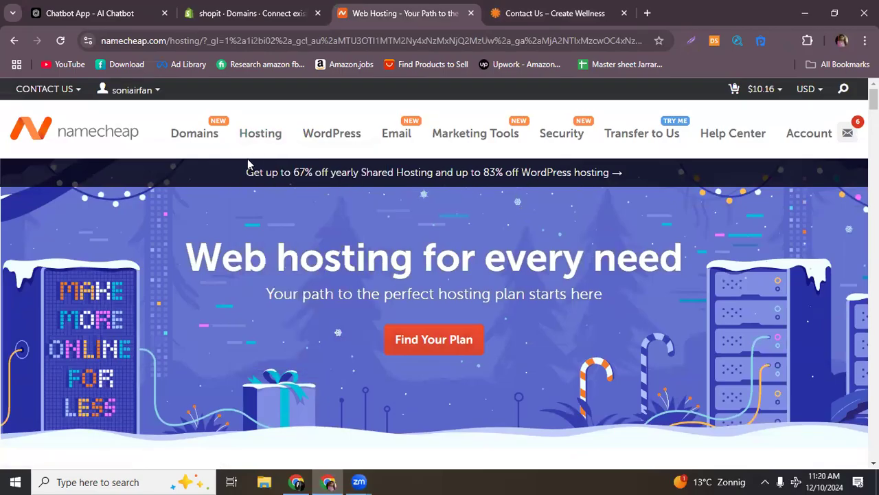
pyautogui.click(193, 133)
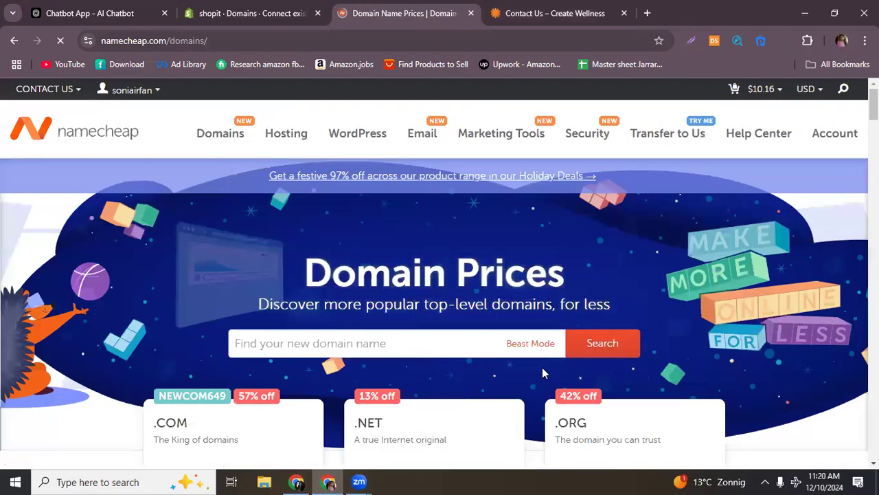
pyautogui.scroll(-3, 542, 367)
pyautogui.scroll(3, 539, 372)
pyautogui.moveTo(626, 144)
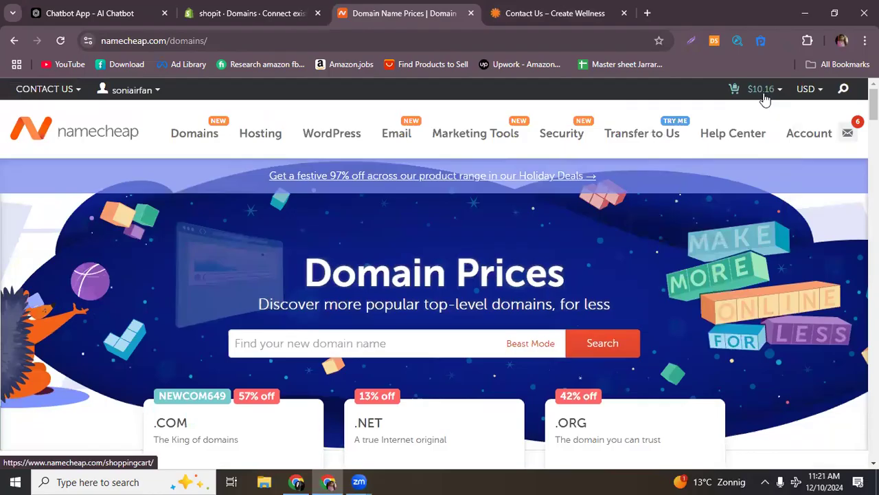
# - View the Namecheap shopping cart and enable Stellar Web Hosting for e-baazaaar.com
pyautogui.moveTo(765, 100)
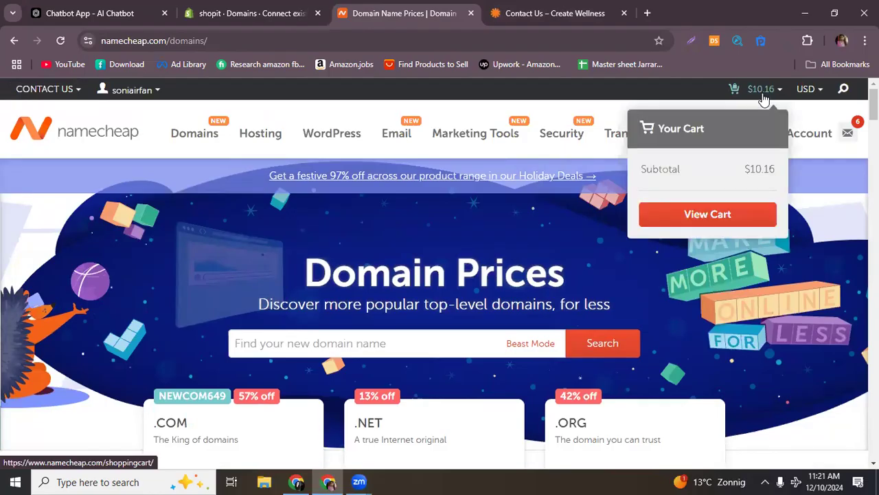
pyautogui.click(682, 220)
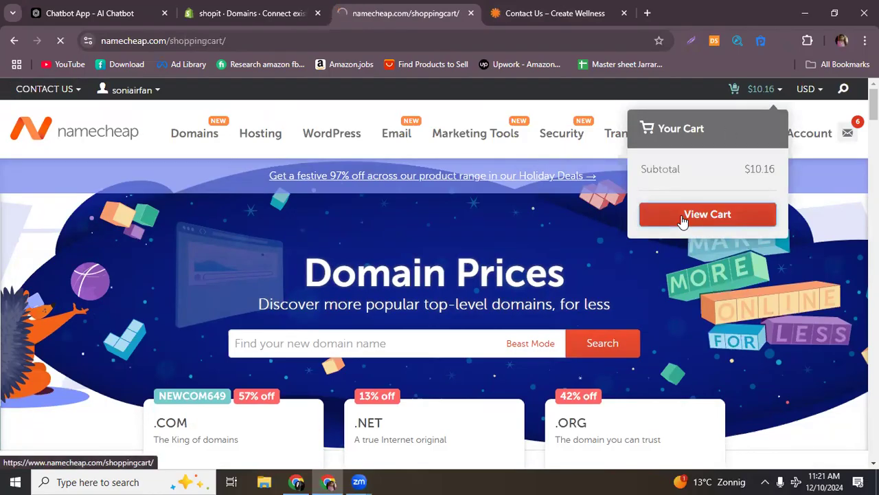
pyautogui.scroll(-1, 557, 249)
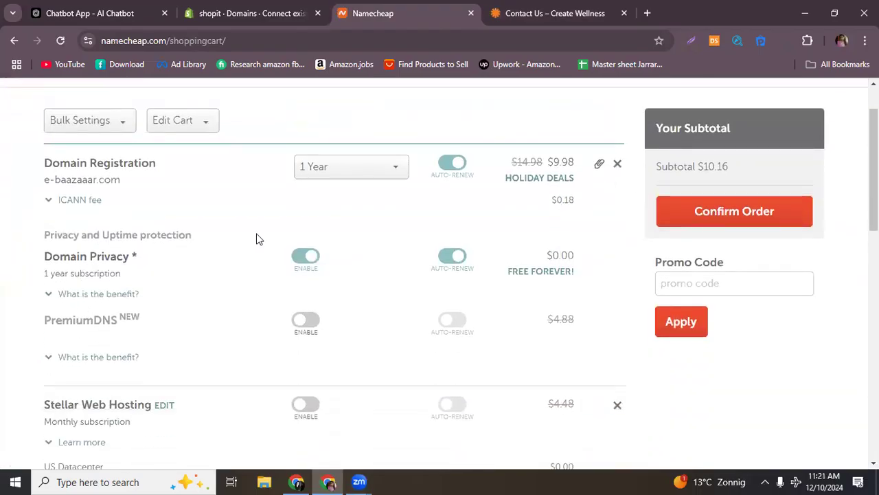
pyautogui.scroll(-1, 256, 239)
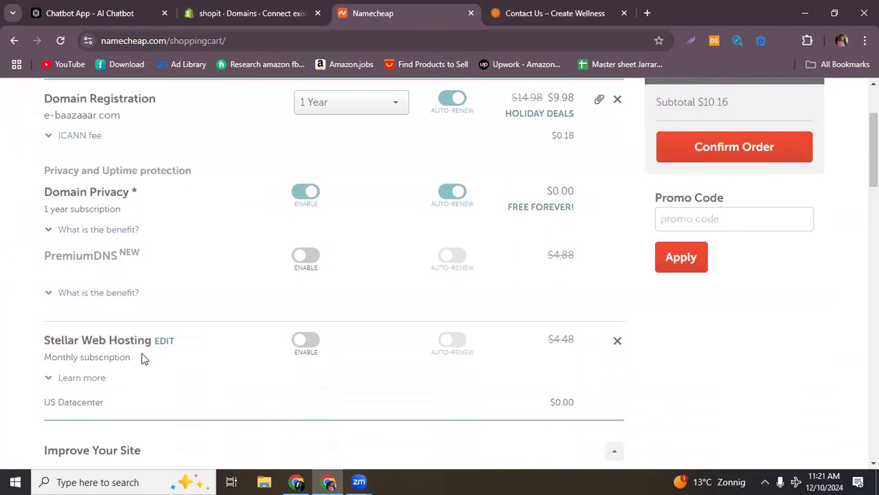
pyautogui.click(307, 341)
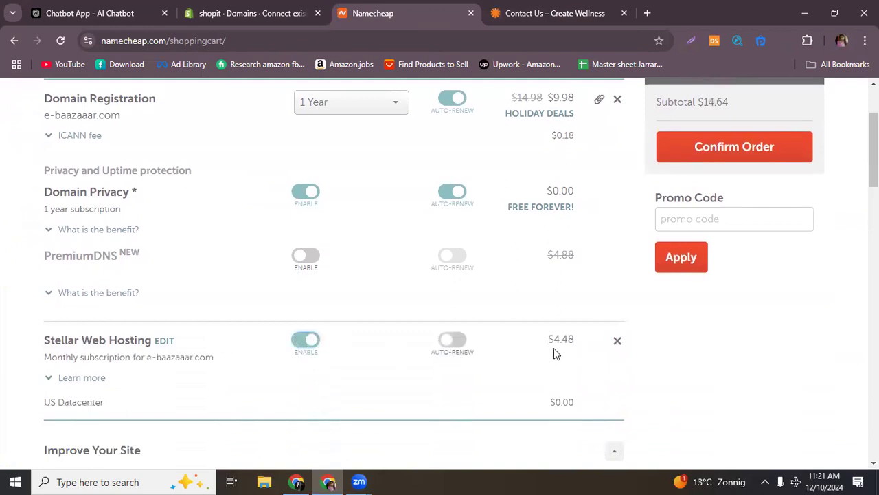
# - Examine the cart's site improvement add-ons, especially the Business Email offer with a custom email@your-domain address
pyautogui.scroll(-1, 554, 288)
pyautogui.scroll(-2, 252, 304)
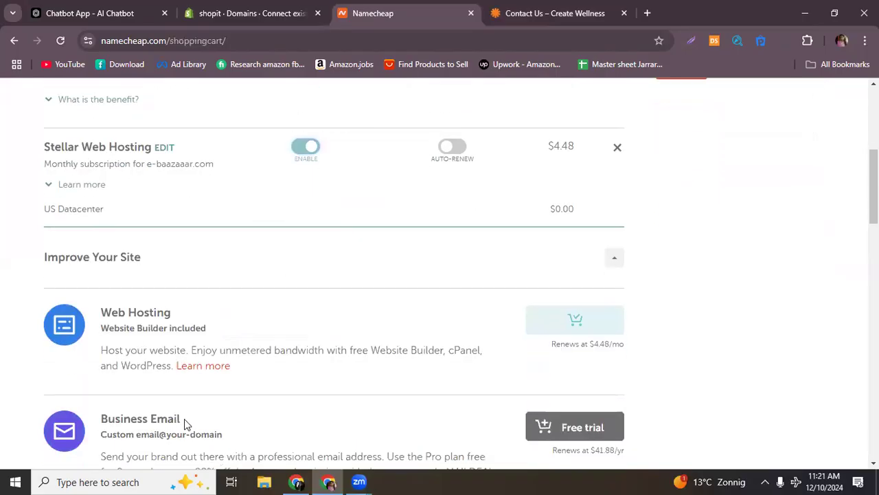
pyautogui.scroll(-1, 311, 373)
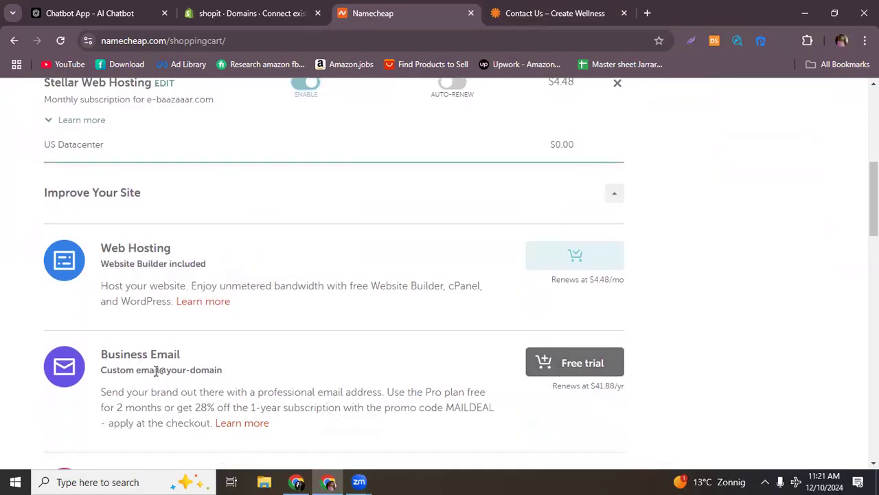
pyautogui.moveTo(160, 372); pyautogui.dragTo(96, 353)
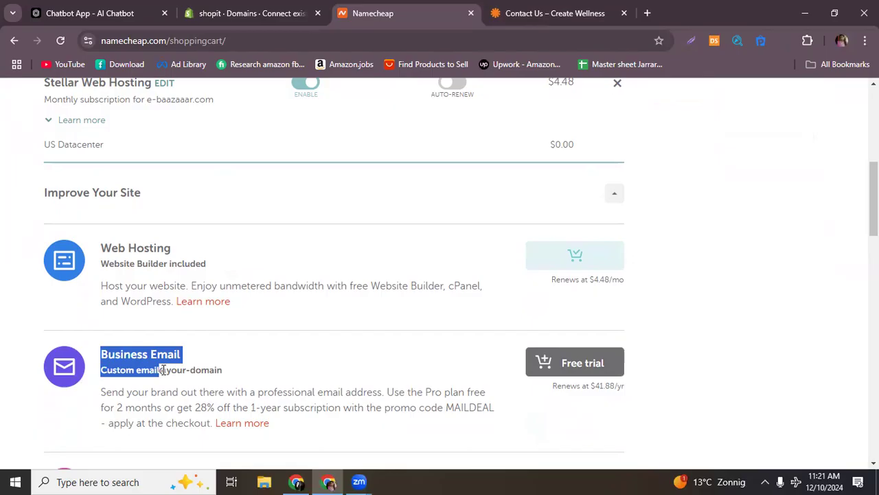
pyautogui.click(167, 373)
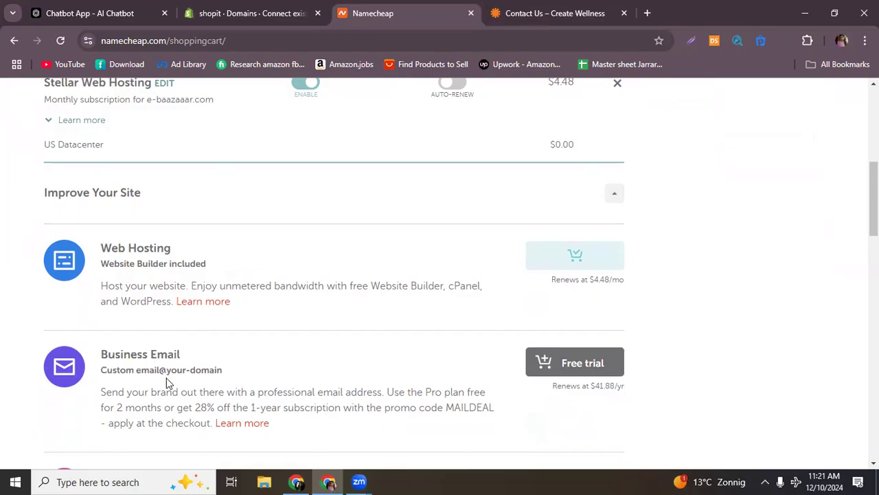
pyautogui.scroll(-1, 268, 385)
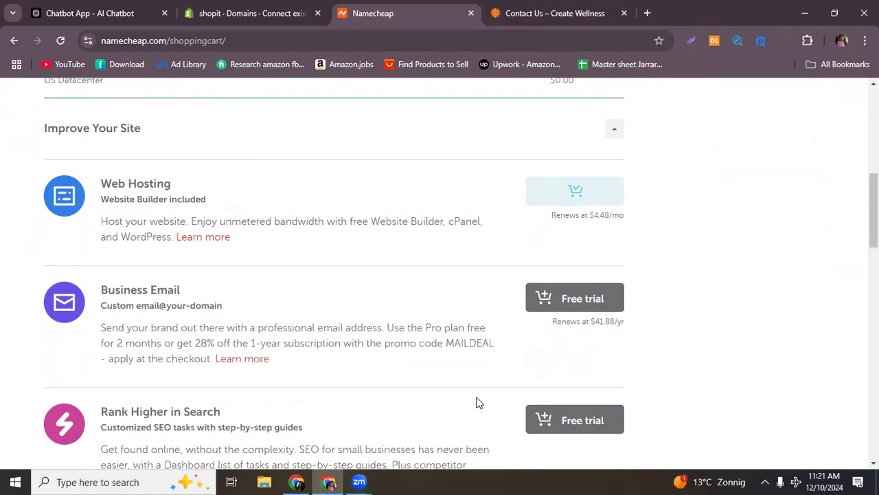
pyautogui.scroll(-1, 413, 392)
pyautogui.scroll(-4, 151, 266)
pyautogui.scroll(8, 320, 406)
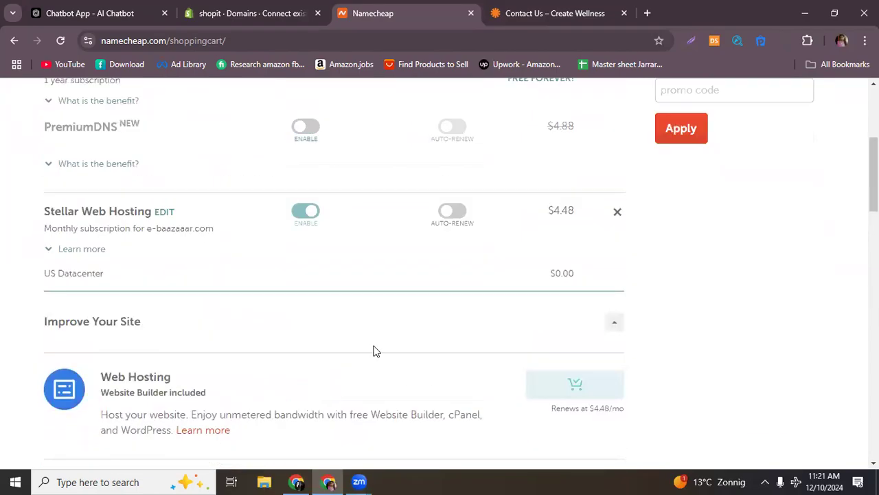
pyautogui.scroll(4, 375, 347)
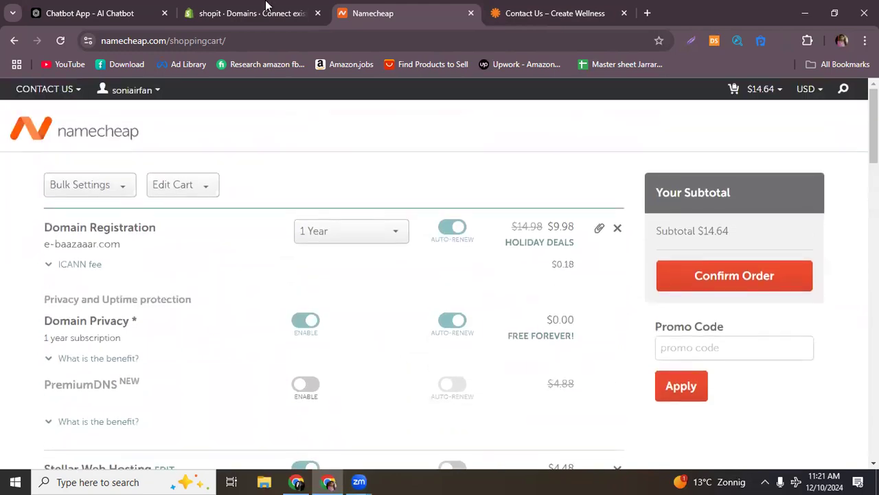
# - Leave the cart for Namecheap's home page, then open the Hosting page and look through its hosting categories
pyautogui.moveTo(59, 92)
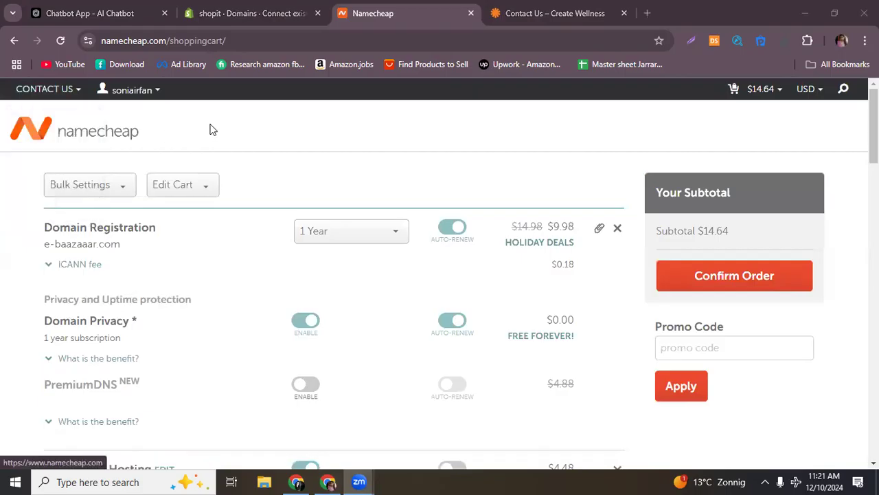
pyautogui.click(83, 138)
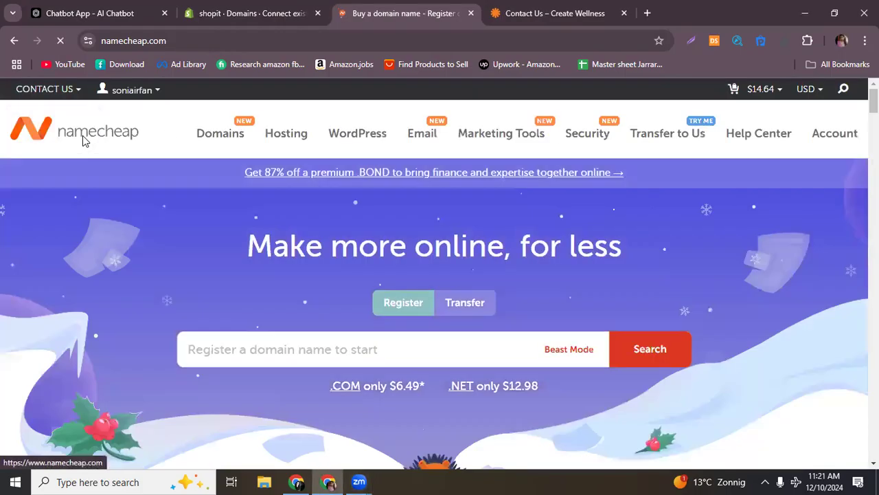
pyautogui.click(260, 133)
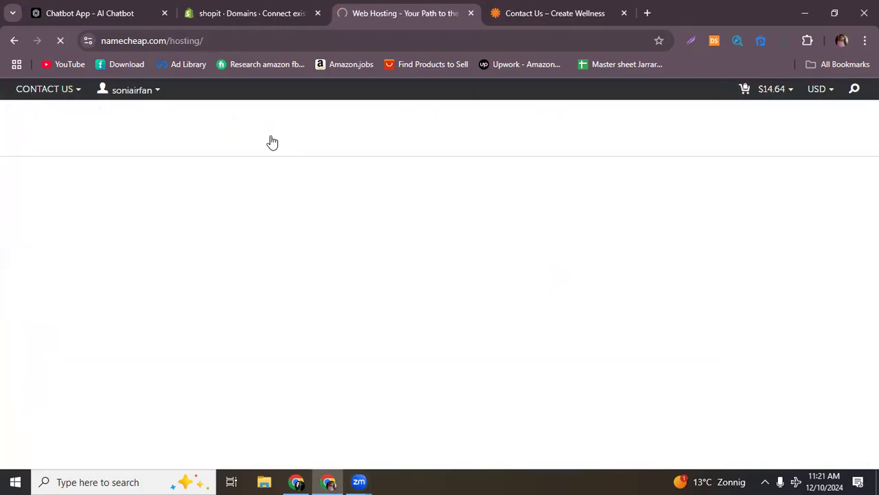
pyautogui.scroll(-3, 433, 298)
pyautogui.scroll(-6, 431, 301)
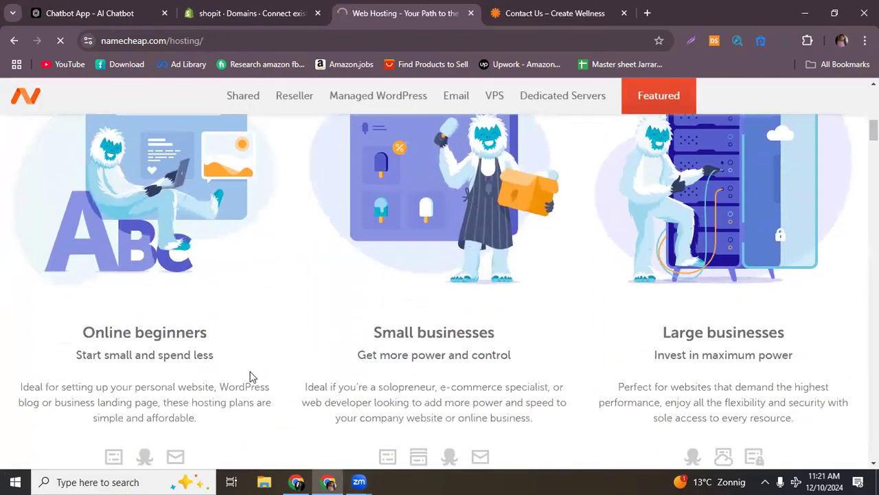
# - Show the hosting plans for online beginners and start a purchase of the Stellar shared hosting plan
pyautogui.scroll(-3, 216, 331)
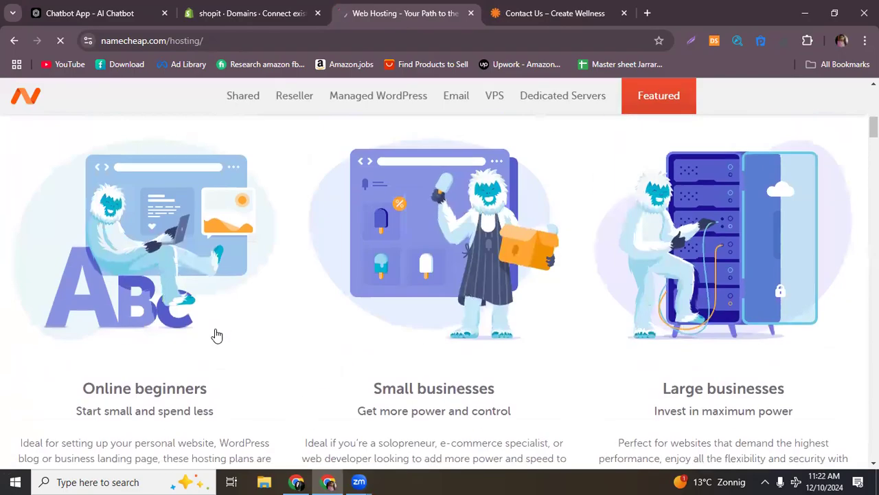
pyautogui.click(179, 280)
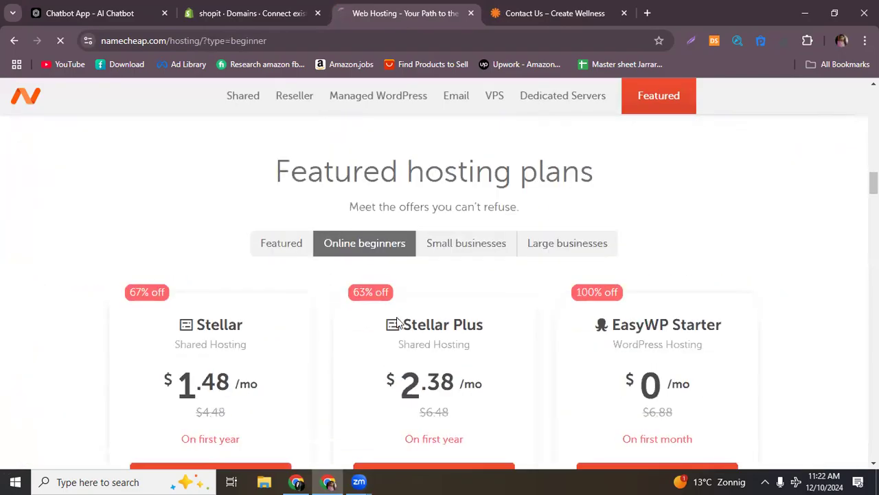
pyautogui.scroll(-1, 267, 308)
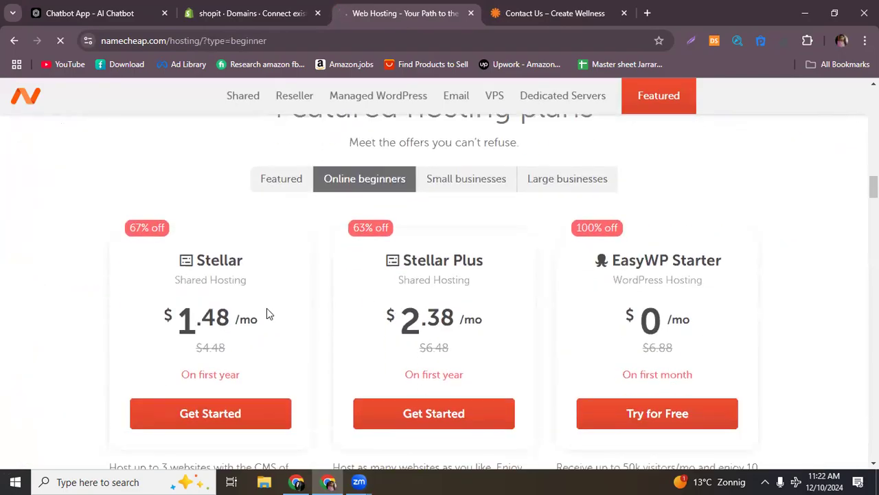
pyautogui.click(215, 414)
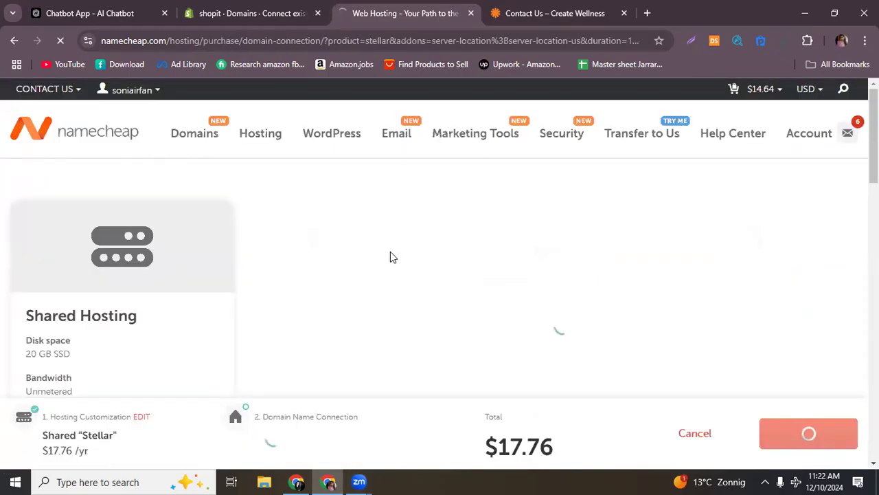
# - Connect the existing Namecheap domain e-karobaar.online to the Stellar hosting plan and review the order summary
pyautogui.scroll(-1, 389, 256)
pyautogui.scroll(-1, 388, 256)
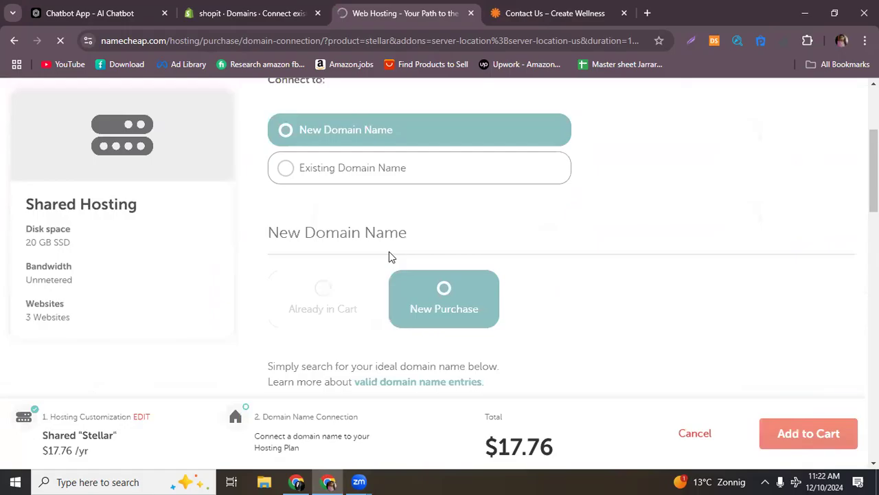
pyautogui.click(291, 168)
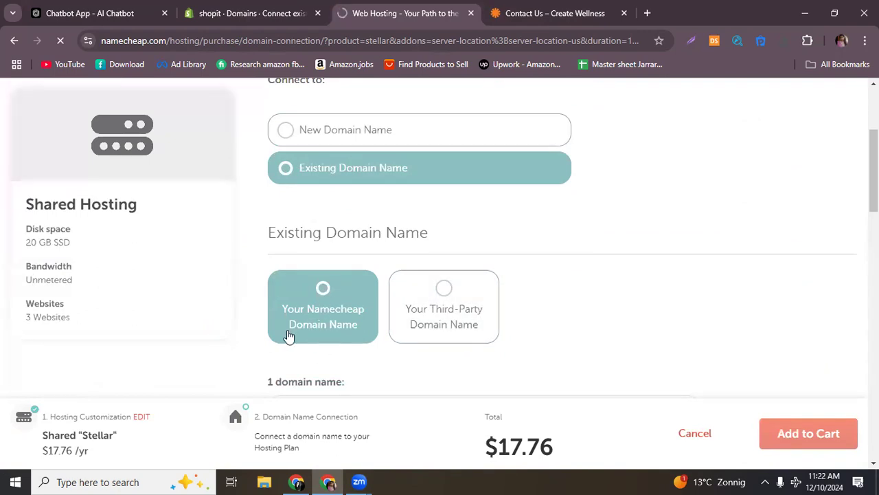
pyautogui.scroll(-1, 398, 274)
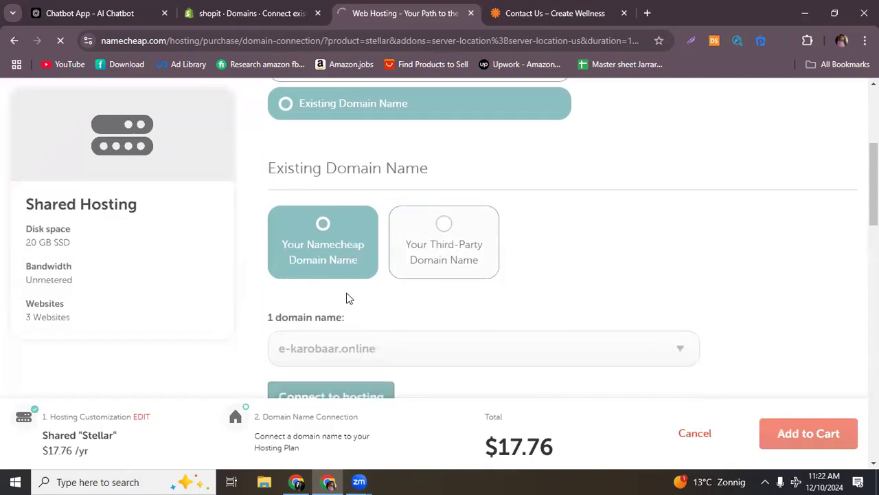
pyautogui.scroll(-1, 296, 241)
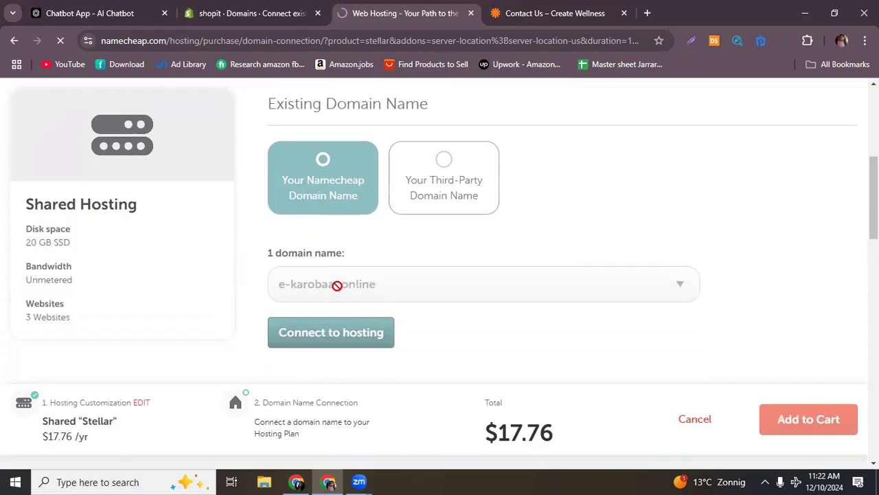
pyautogui.click(339, 333)
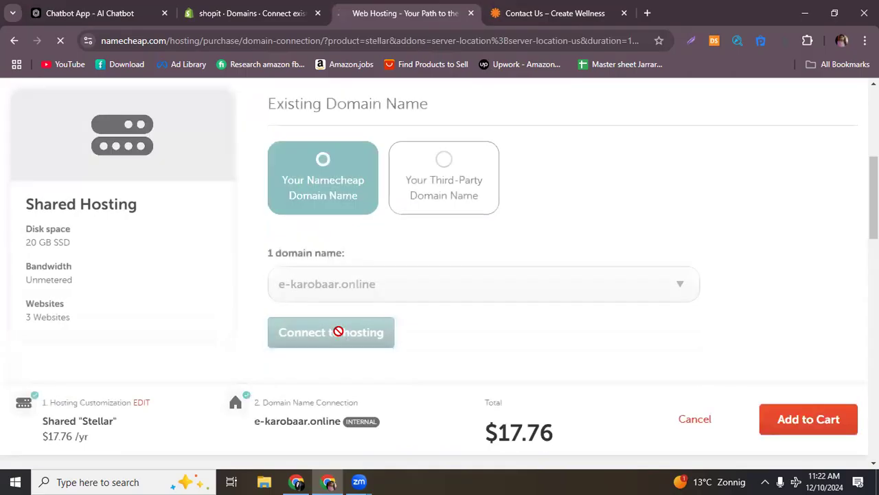
pyautogui.scroll(-3, 377, 298)
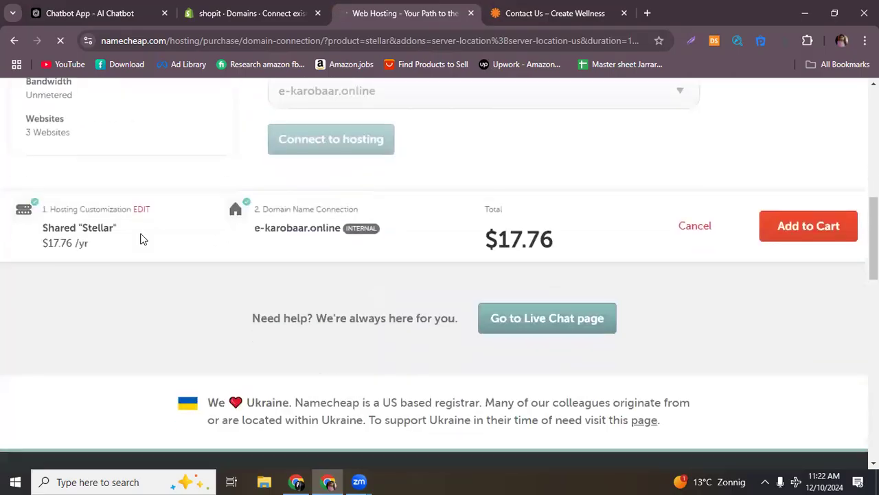
pyautogui.scroll(1, 573, 294)
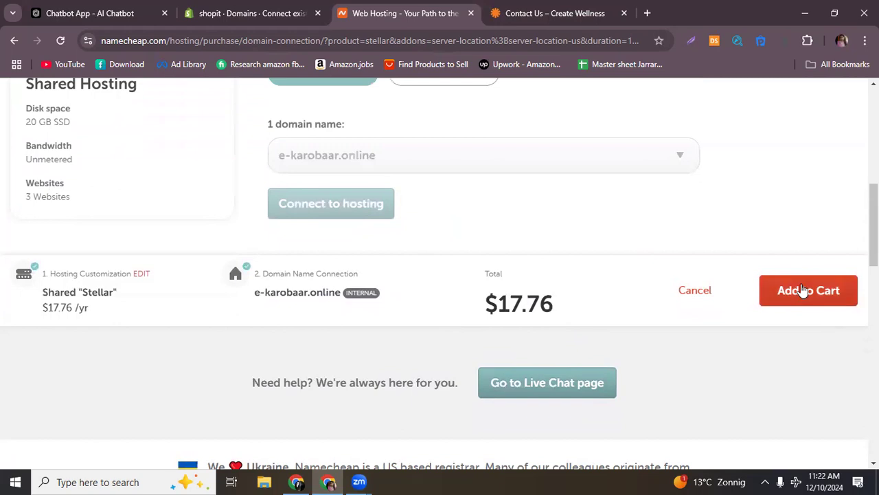
pyautogui.scroll(7, 803, 290)
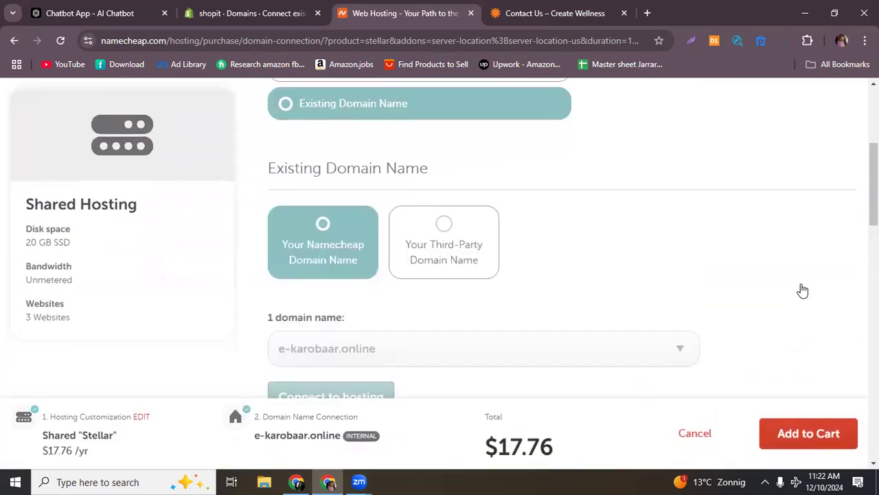